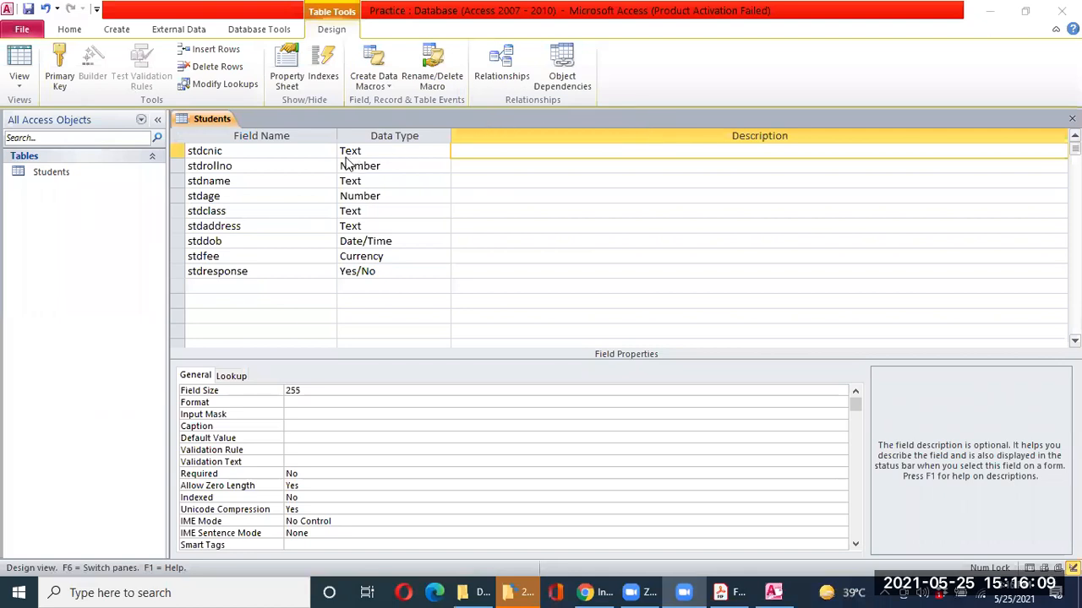
Examine the Field Size property and the available Format options of the stdcnic field
click(303, 150)
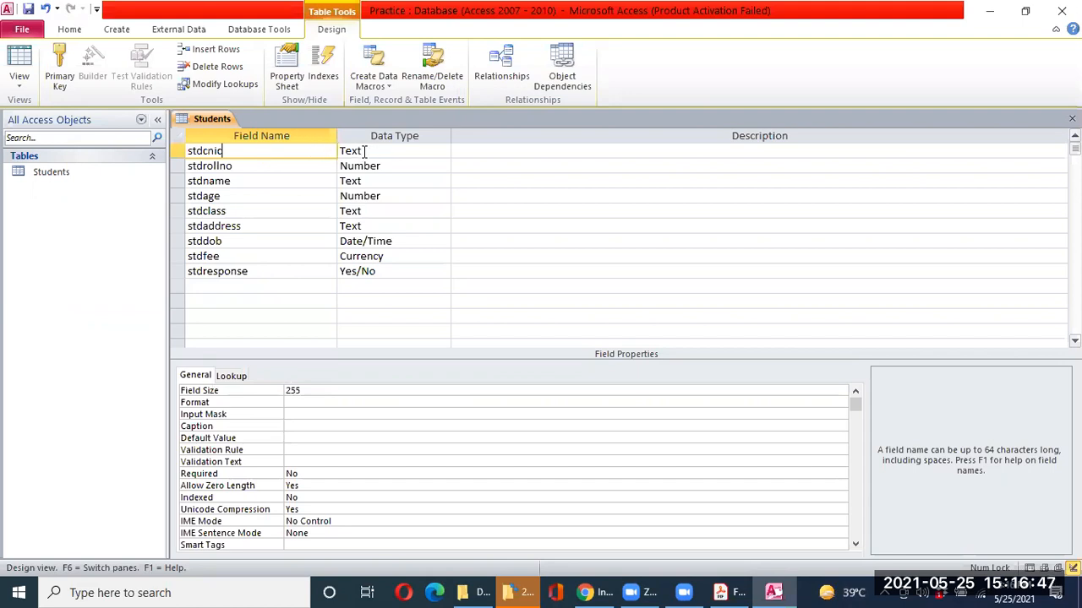
click(311, 404)
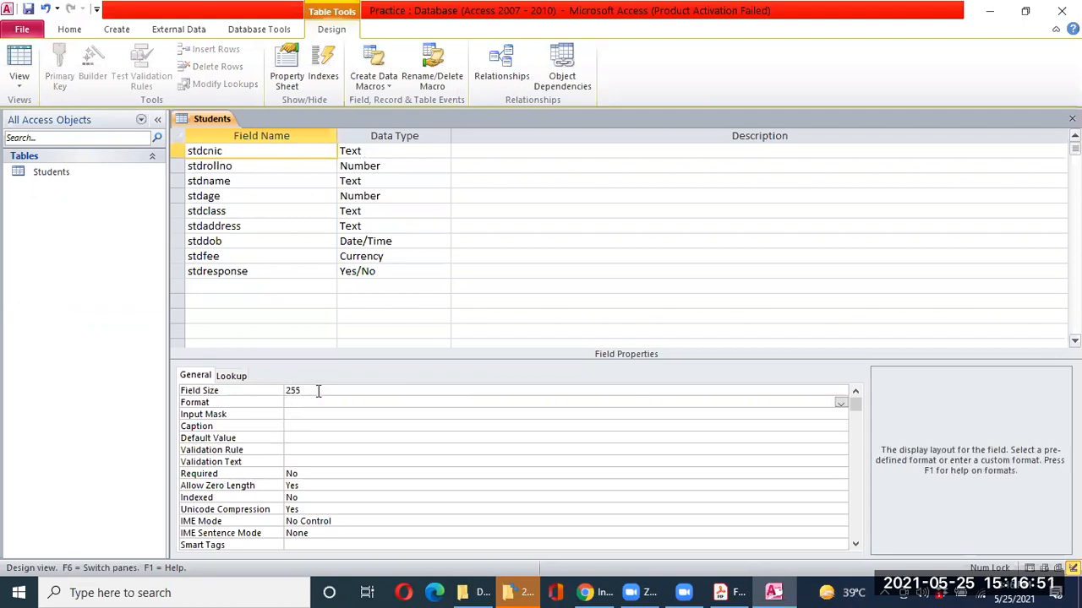
click(317, 391)
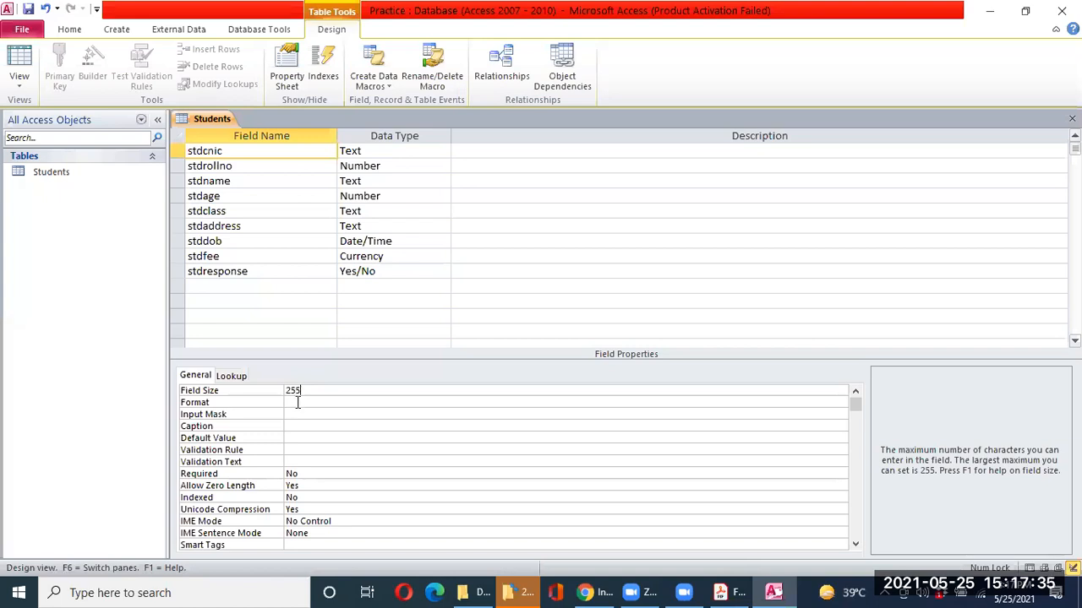
click(298, 403)
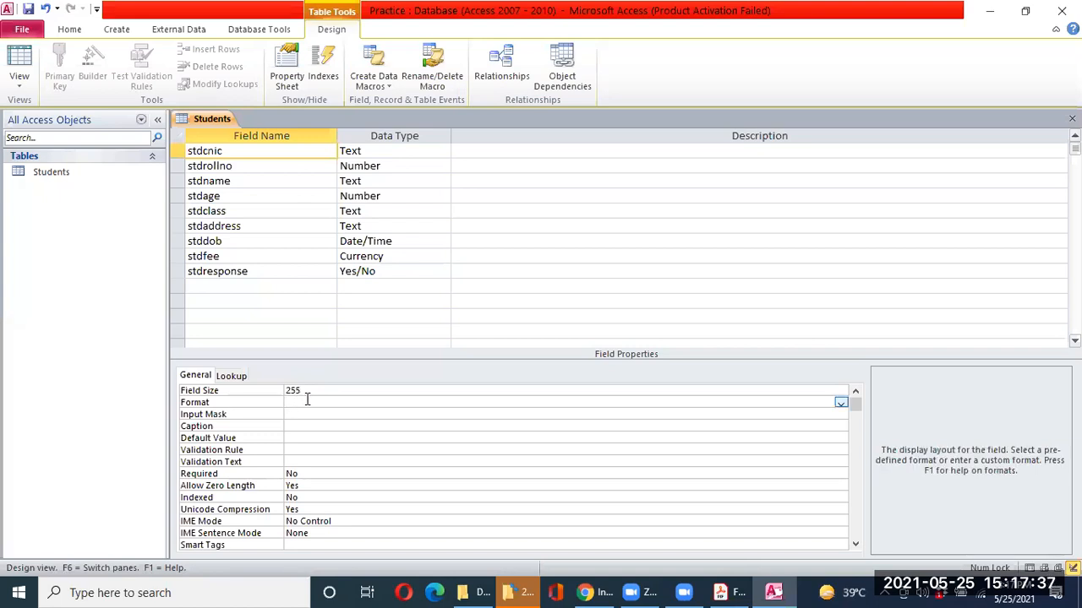
click(842, 403)
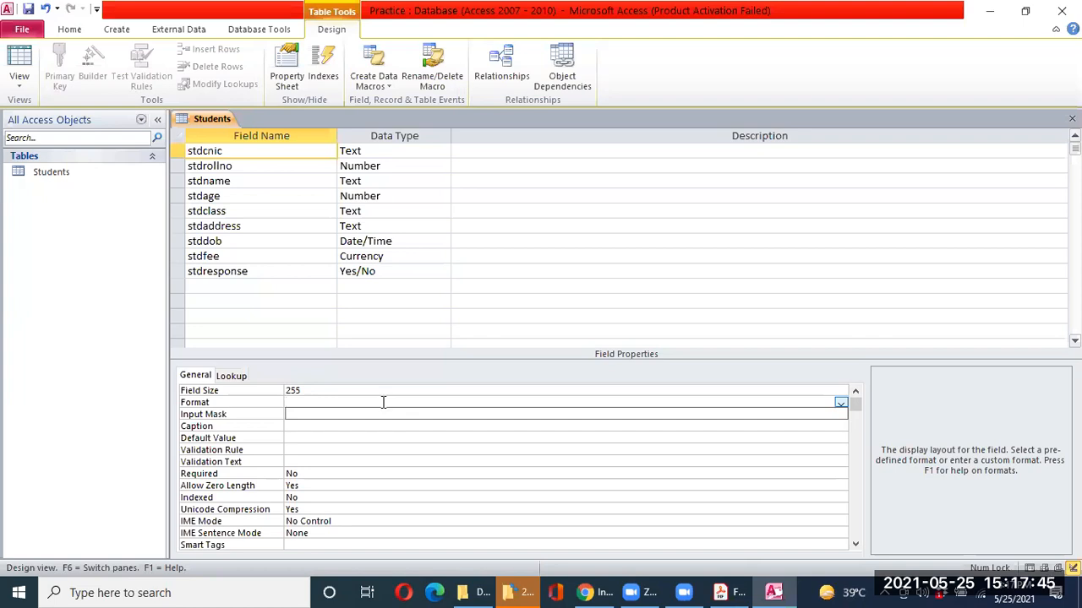
View the available Format options for the stdrollno number field without choosing one
click(279, 170)
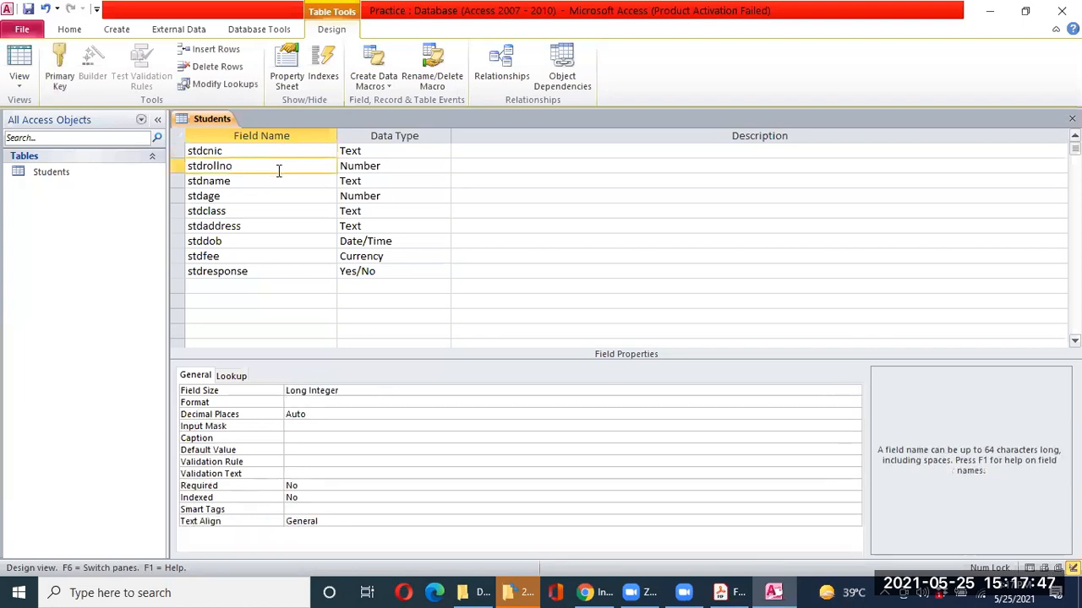
click(311, 403)
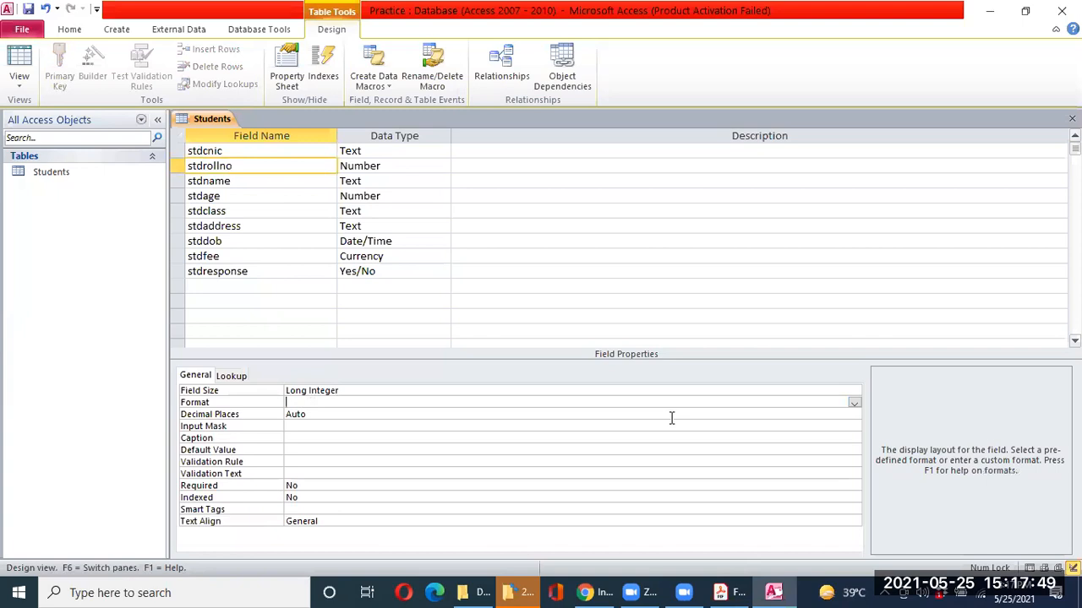
click(854, 403)
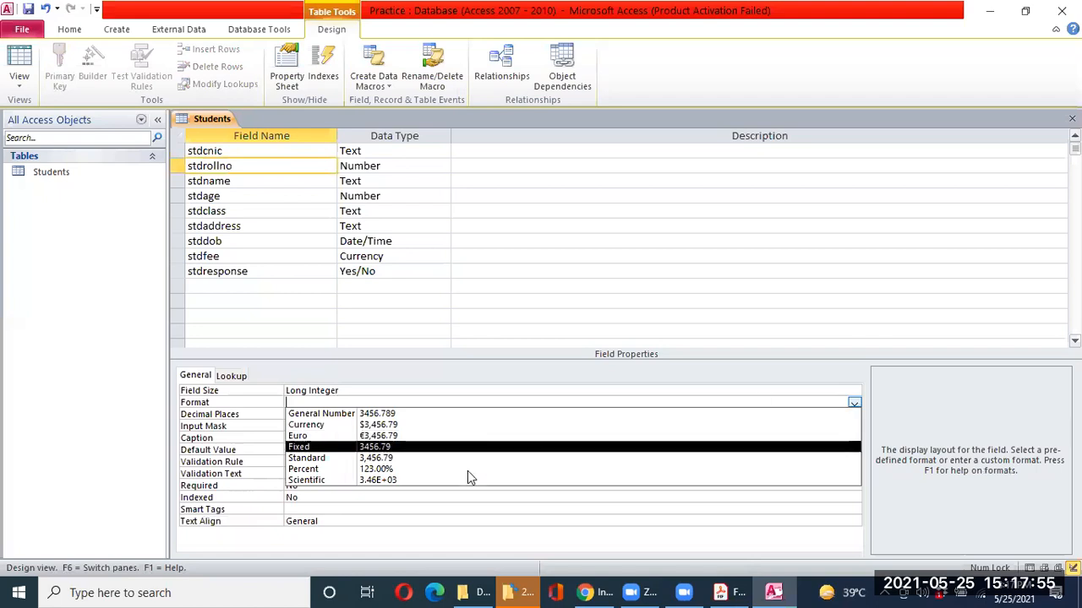
click(416, 379)
Start the Input Mask Wizard for the stdcnic field, saving the Students table first
click(228, 150)
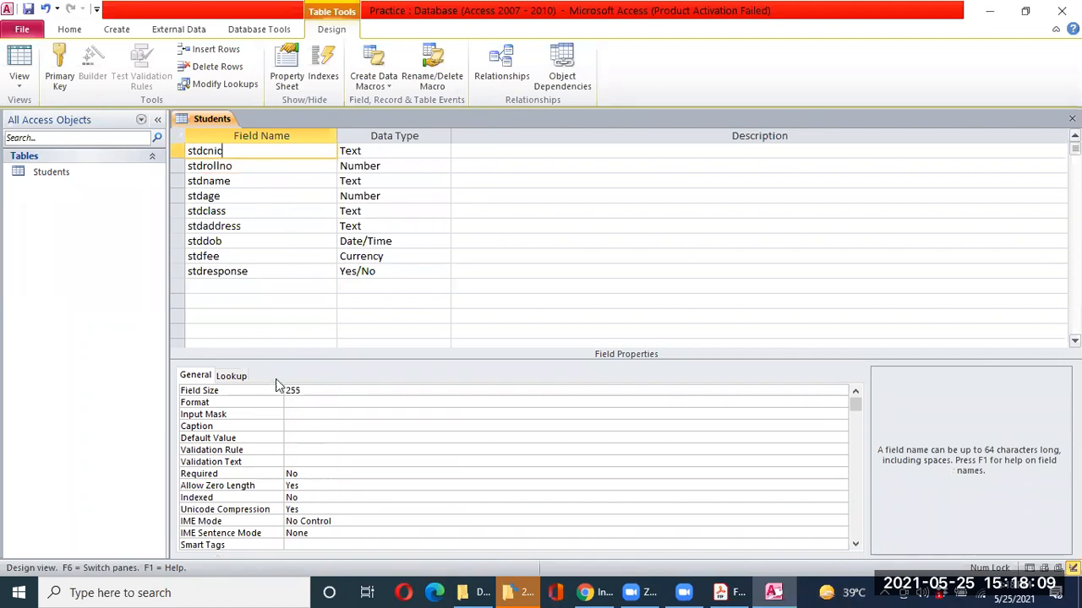
click(294, 403)
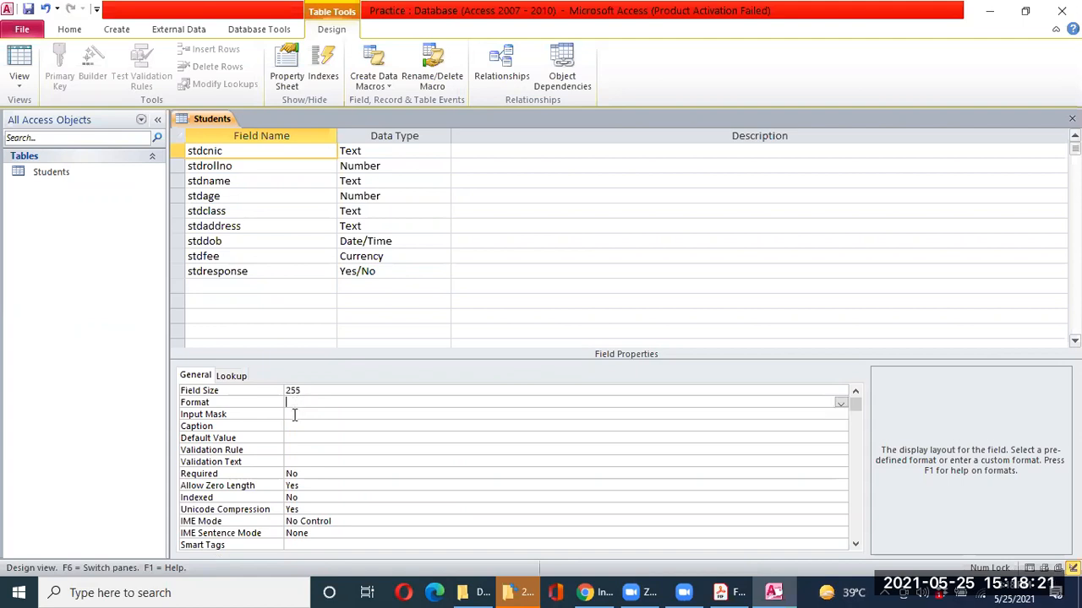
click(295, 413)
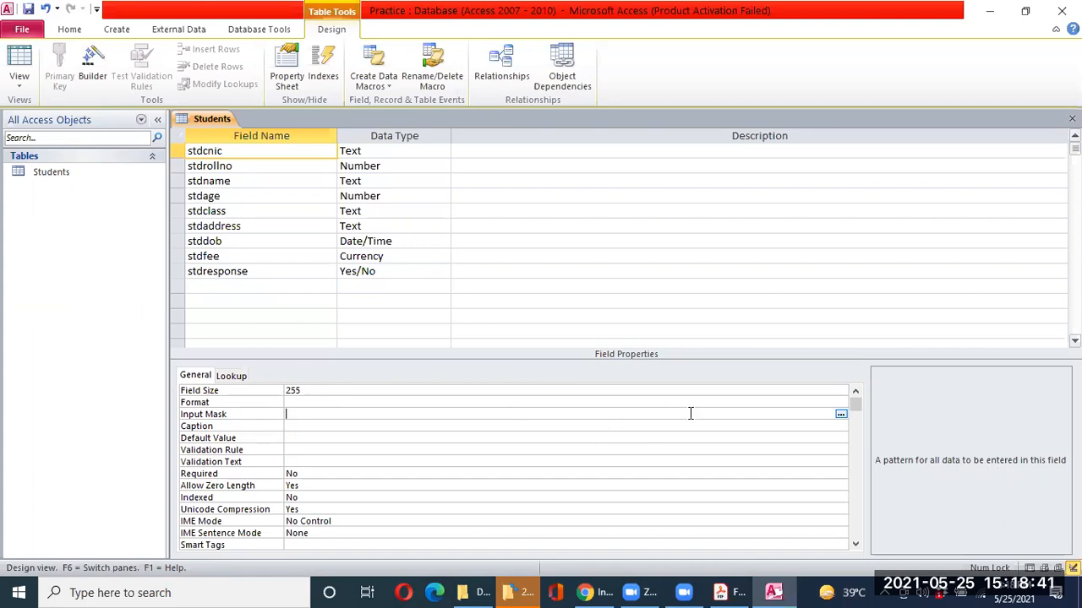
click(841, 414)
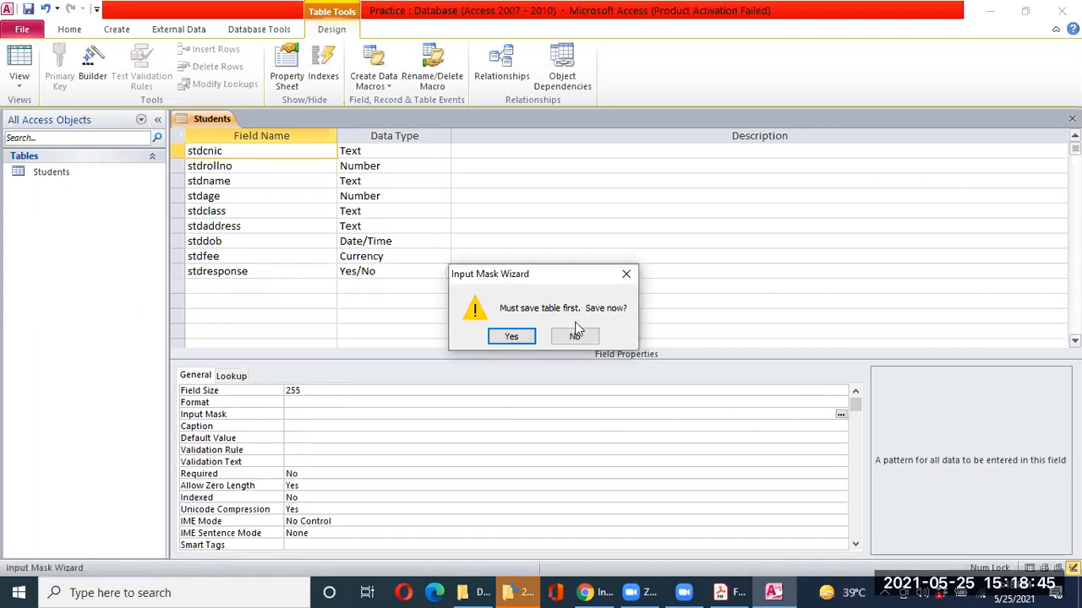
click(513, 336)
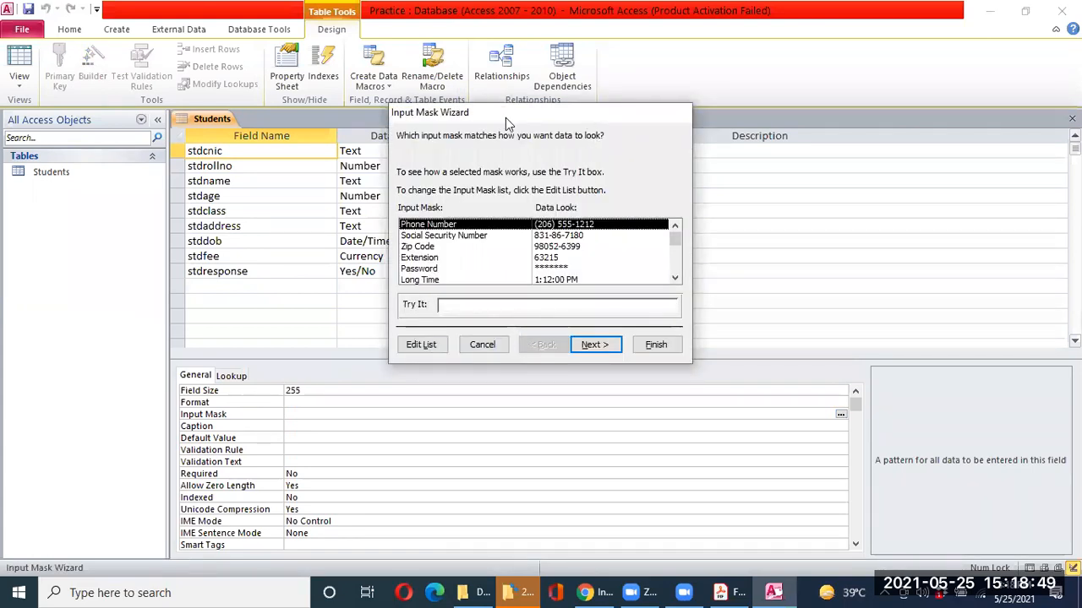
drag(506, 117, 616, 189)
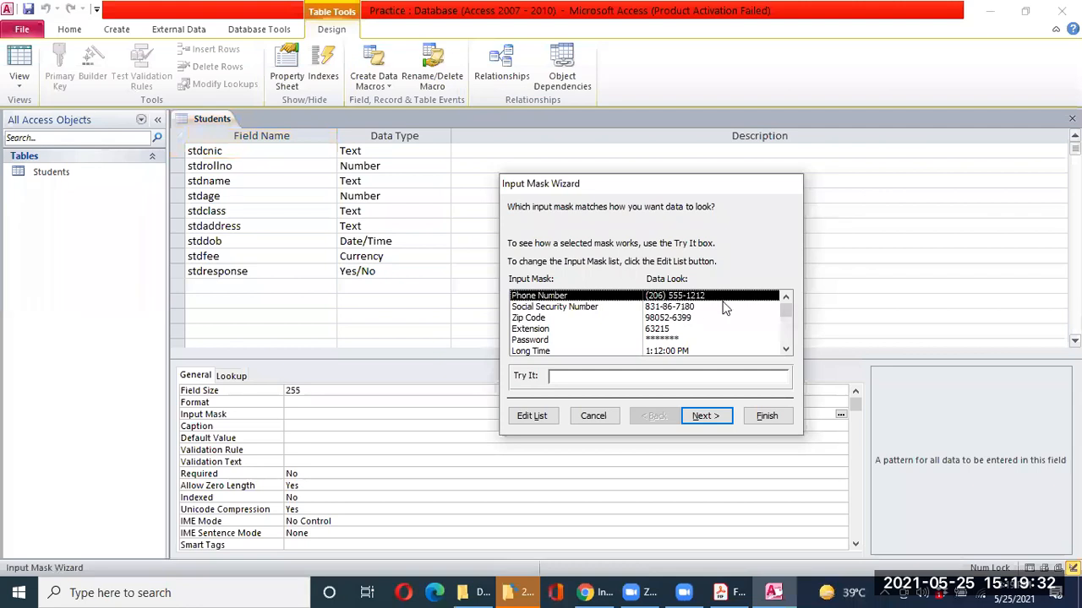
Browse the wizard's predefined input masks, including Social Security Number, Zip Code, Extension, Password and the date and time masks
click(589, 308)
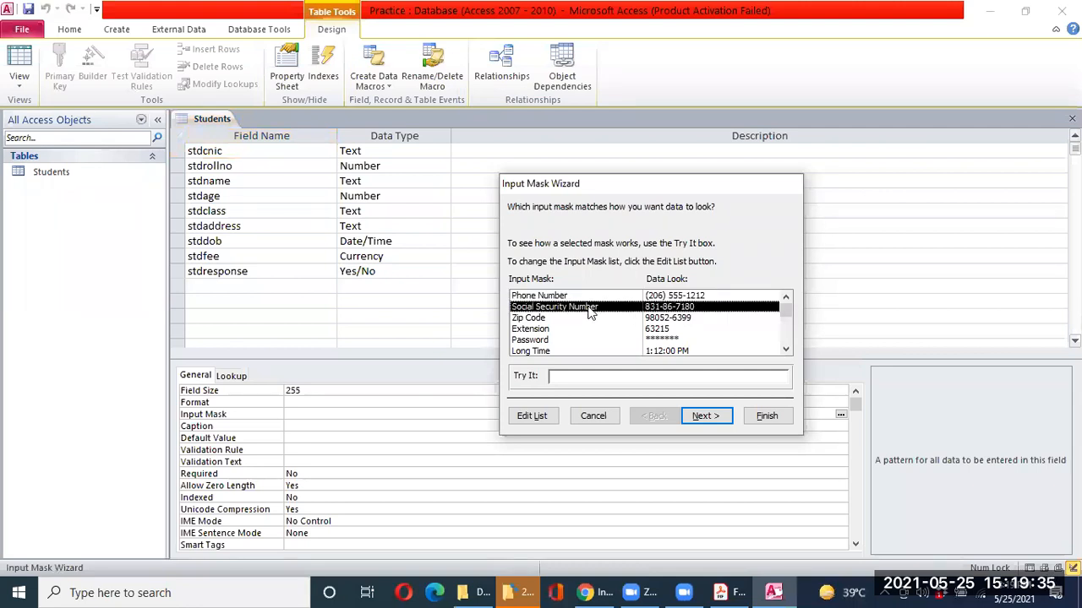
click(540, 319)
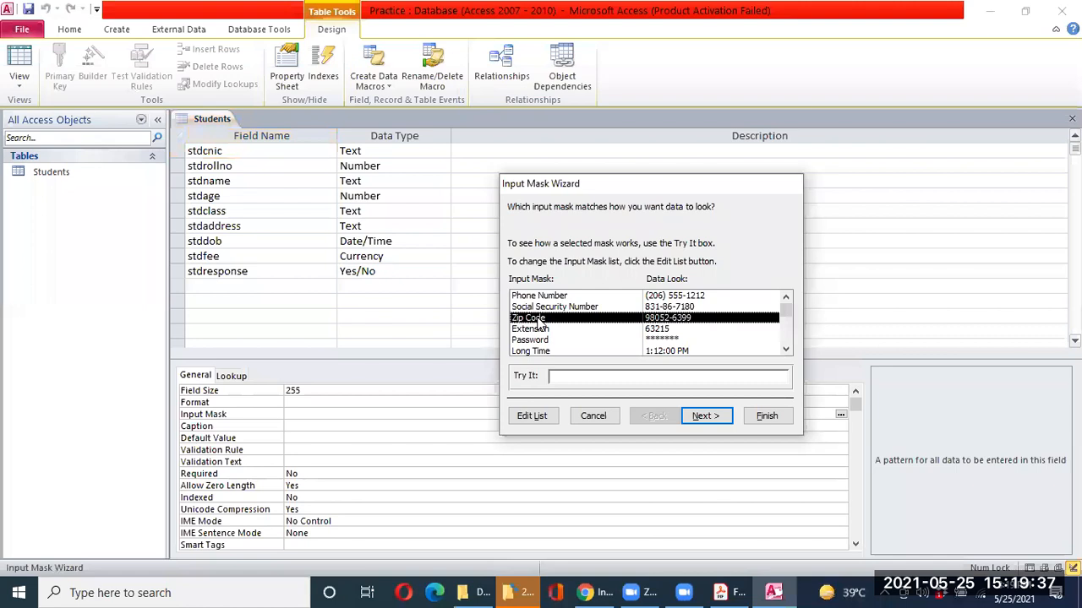
click(541, 330)
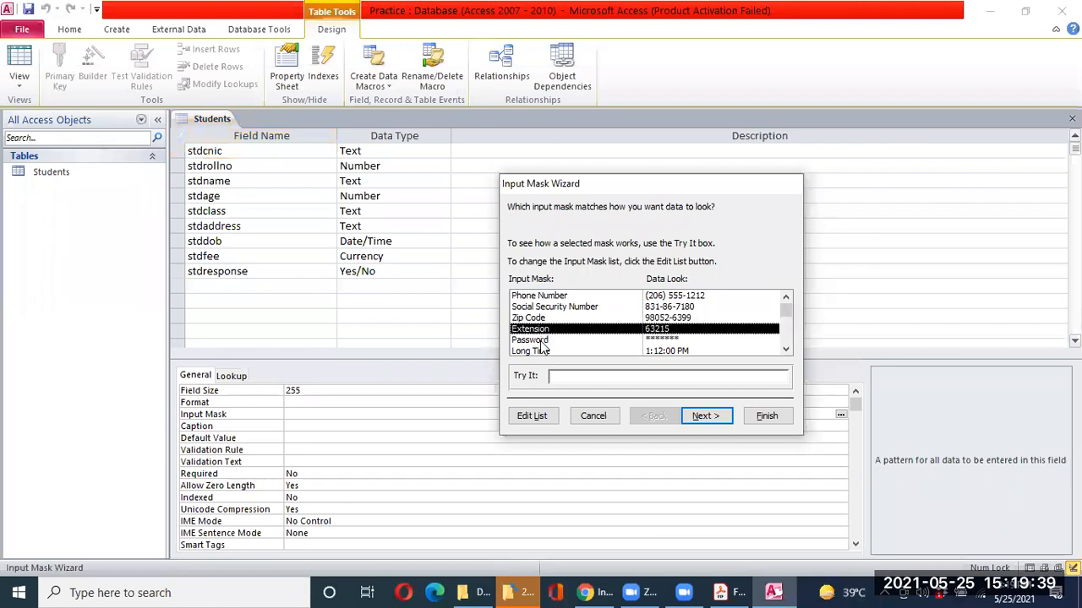
click(543, 341)
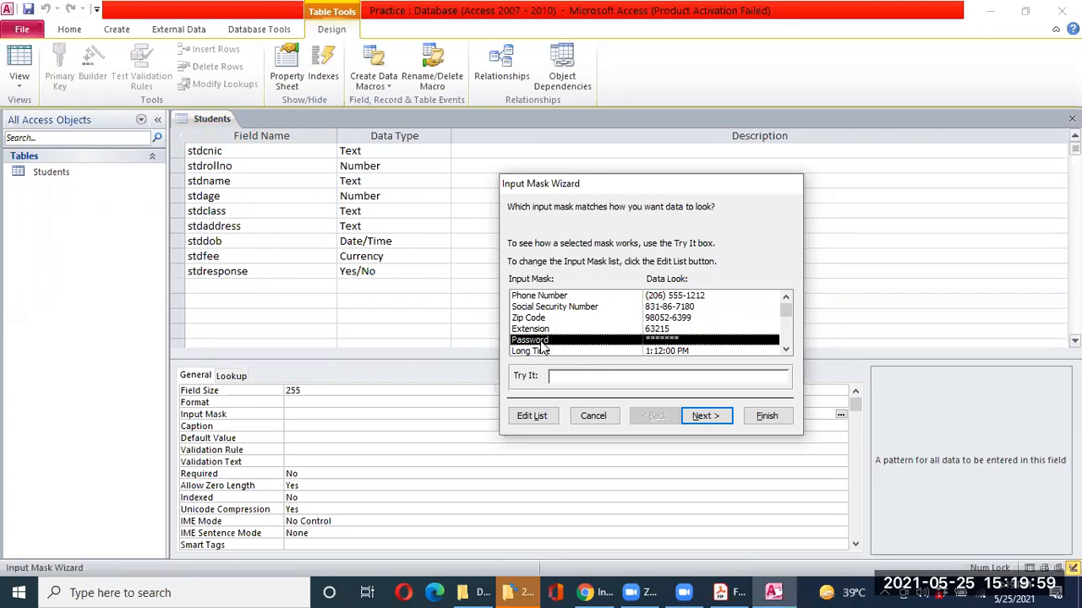
click(785, 350)
click(786, 351)
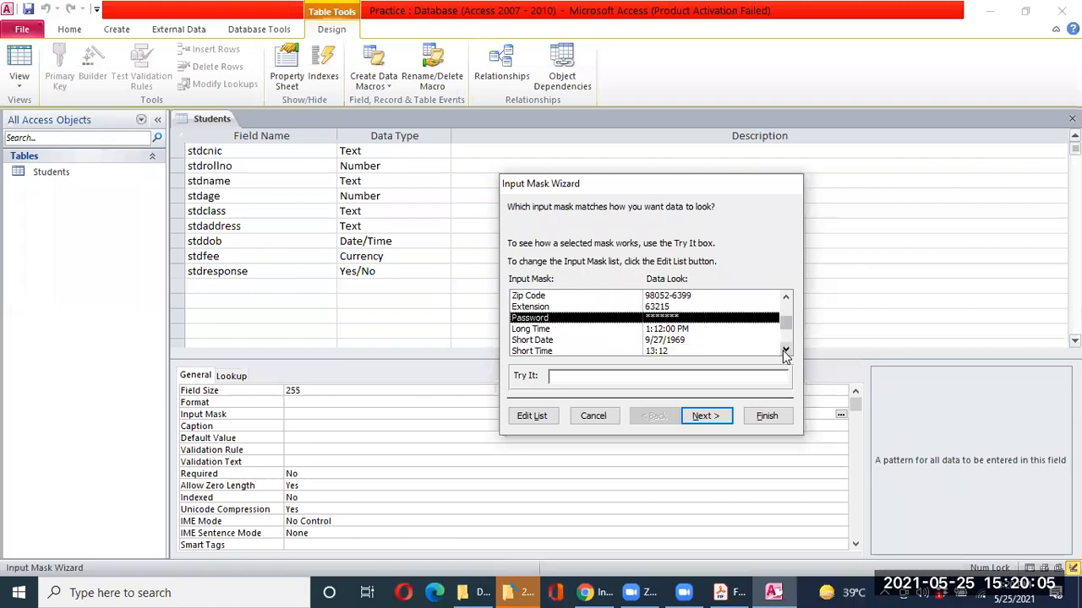
click(785, 351)
click(785, 351)
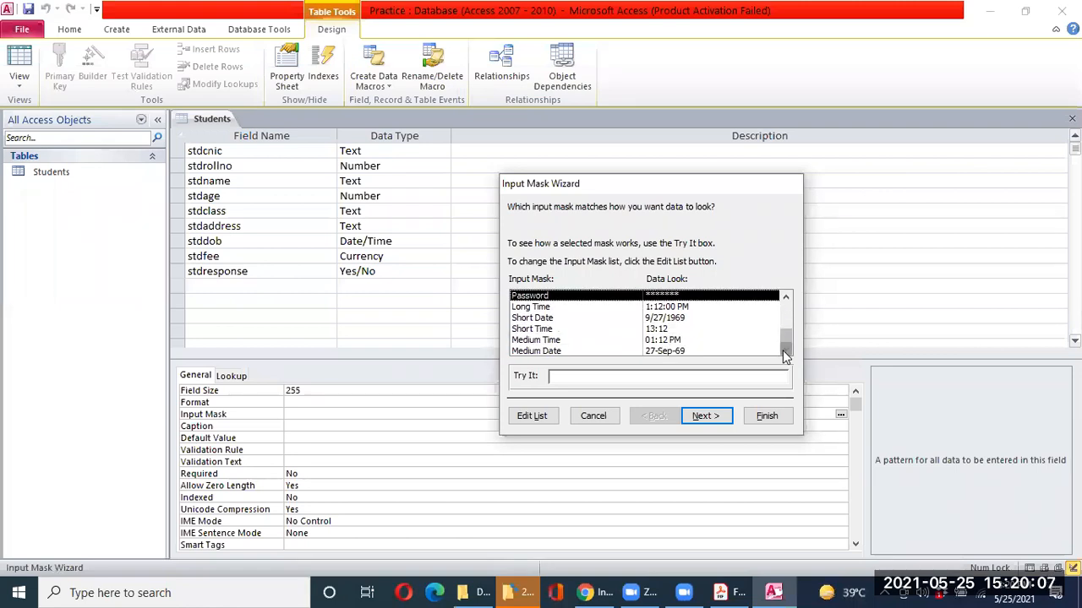
click(785, 301)
click(785, 301)
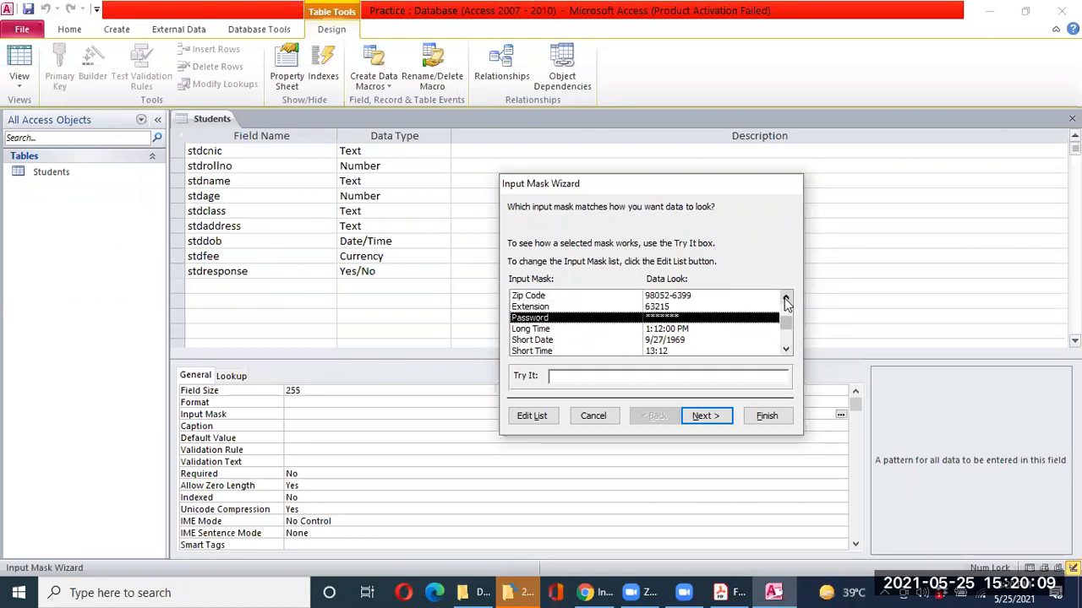
click(786, 302)
click(785, 301)
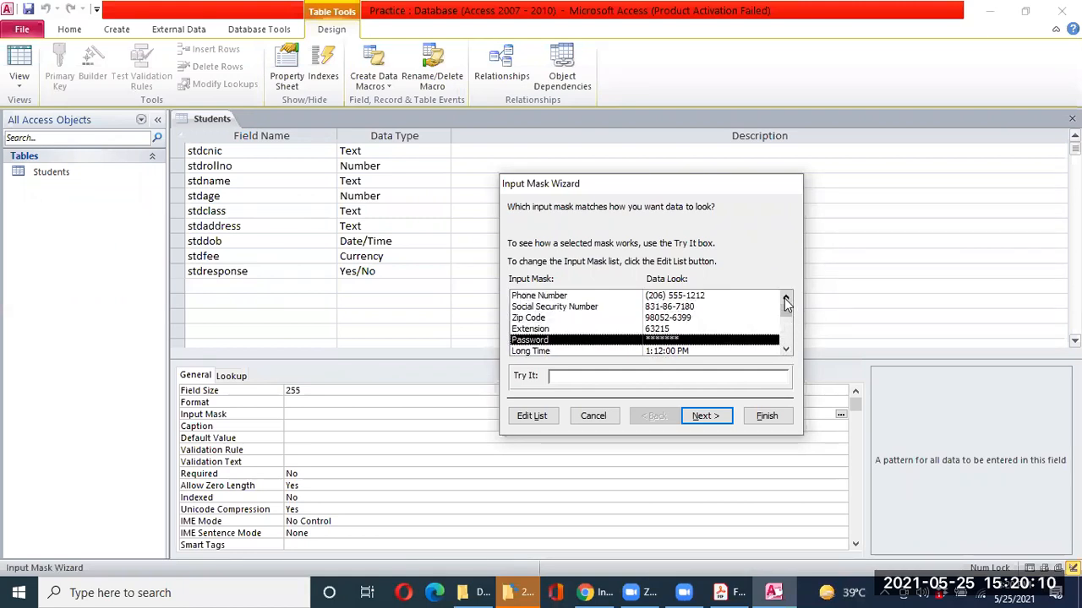
Change the description of the Phone Number input mask to CNIC in the wizard's customizable mask list
click(578, 295)
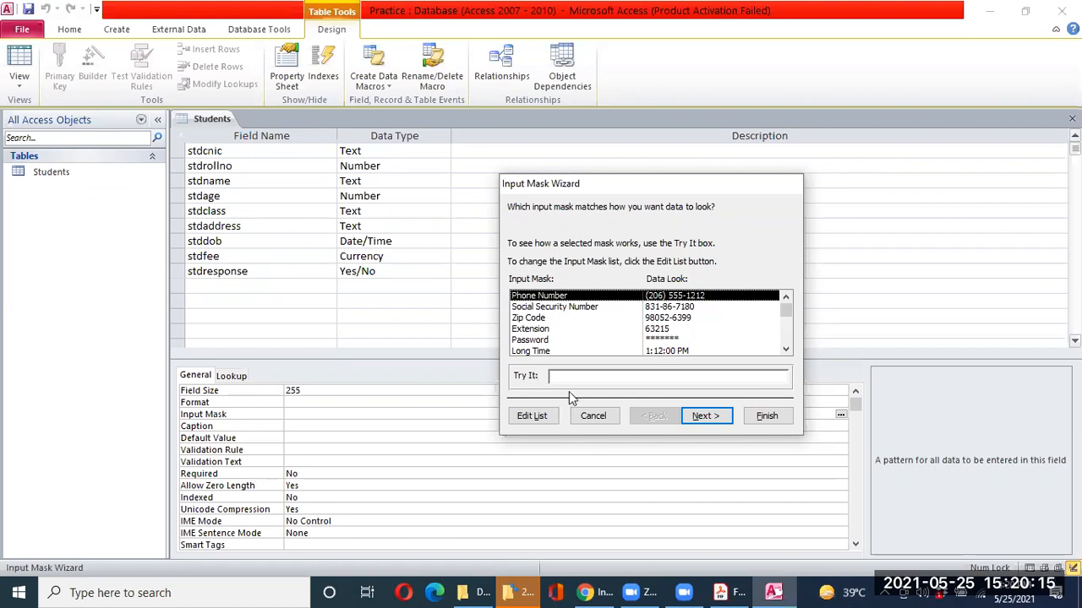
click(533, 416)
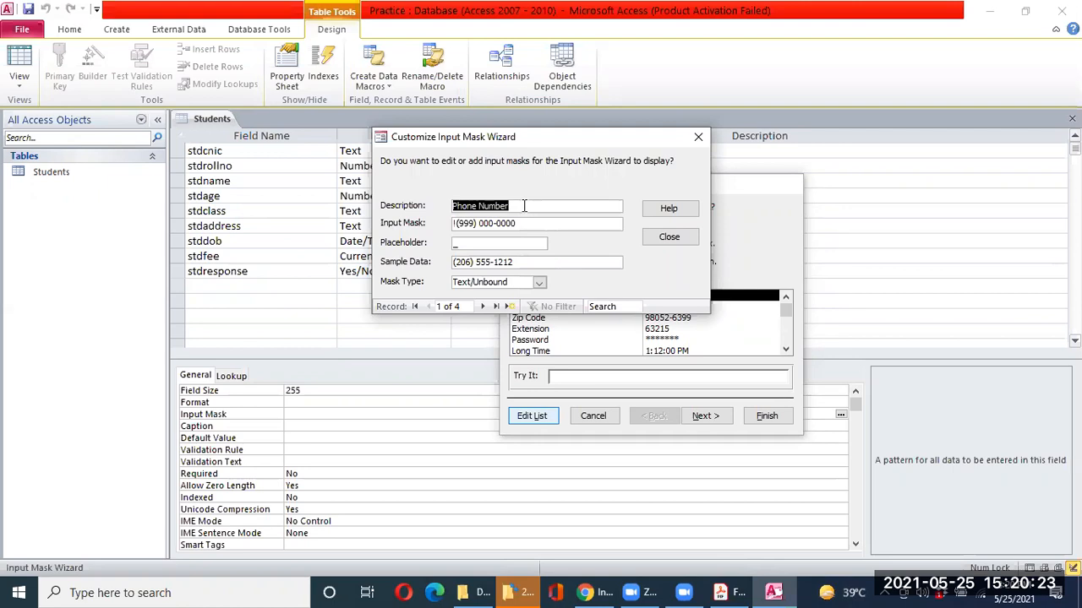
text(CNI)
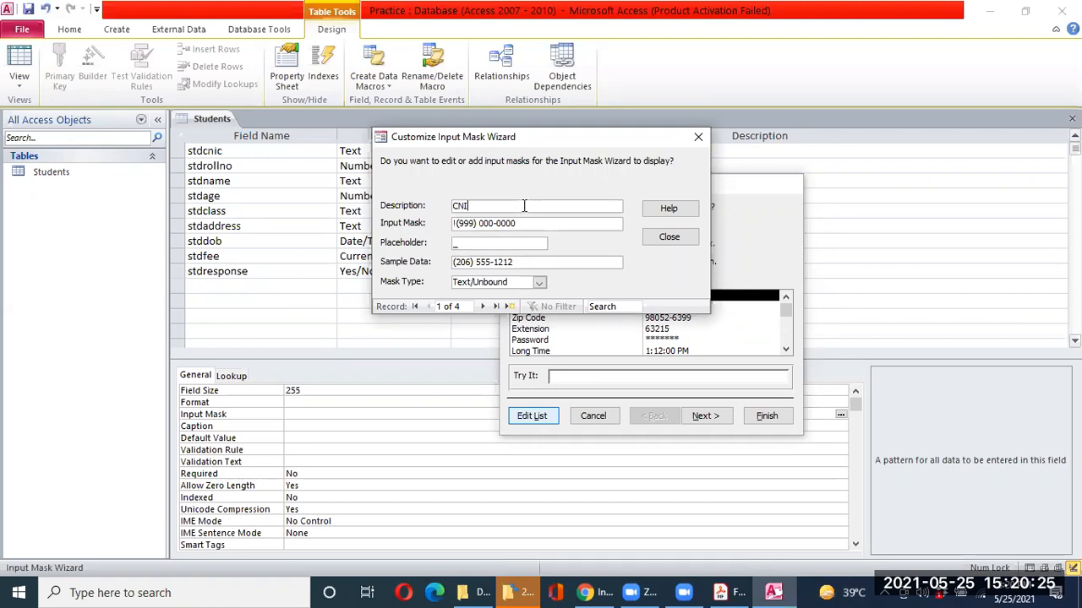
text(C)
drag(524, 223, 433, 225)
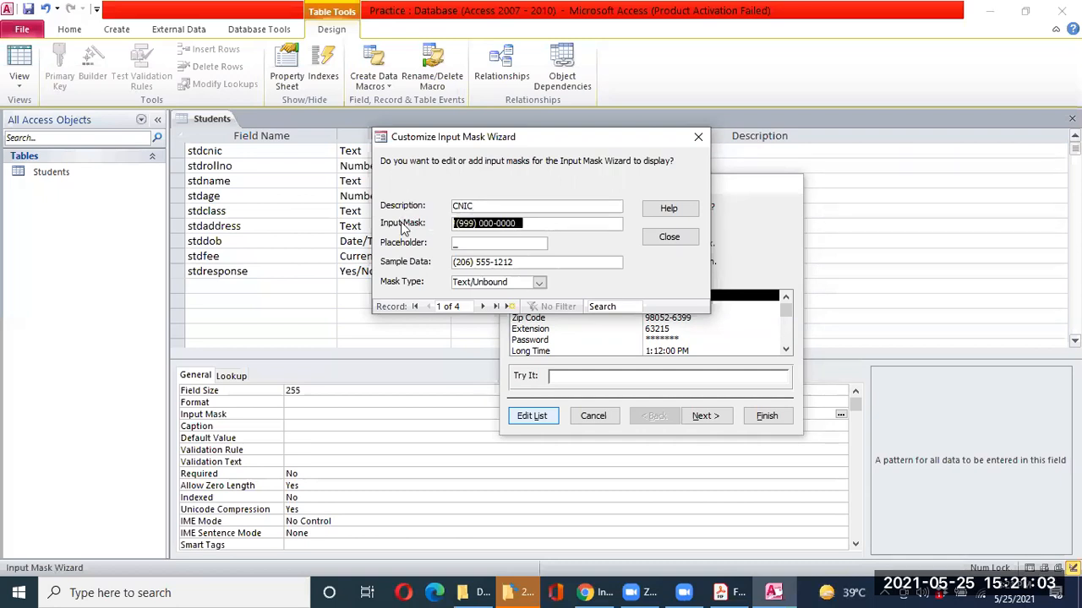
click(479, 224)
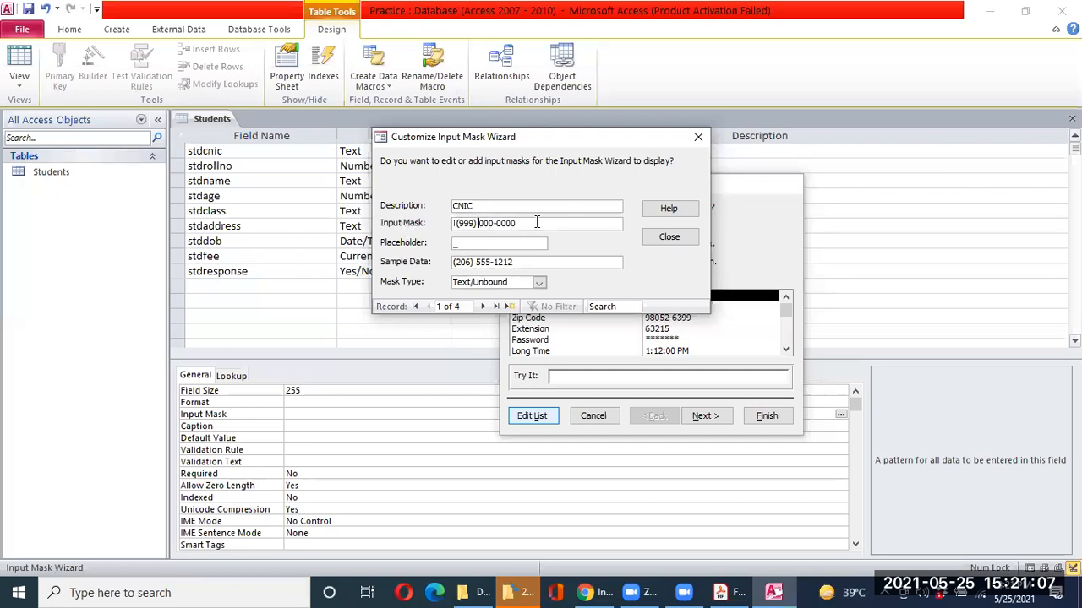
drag(536, 223, 444, 224)
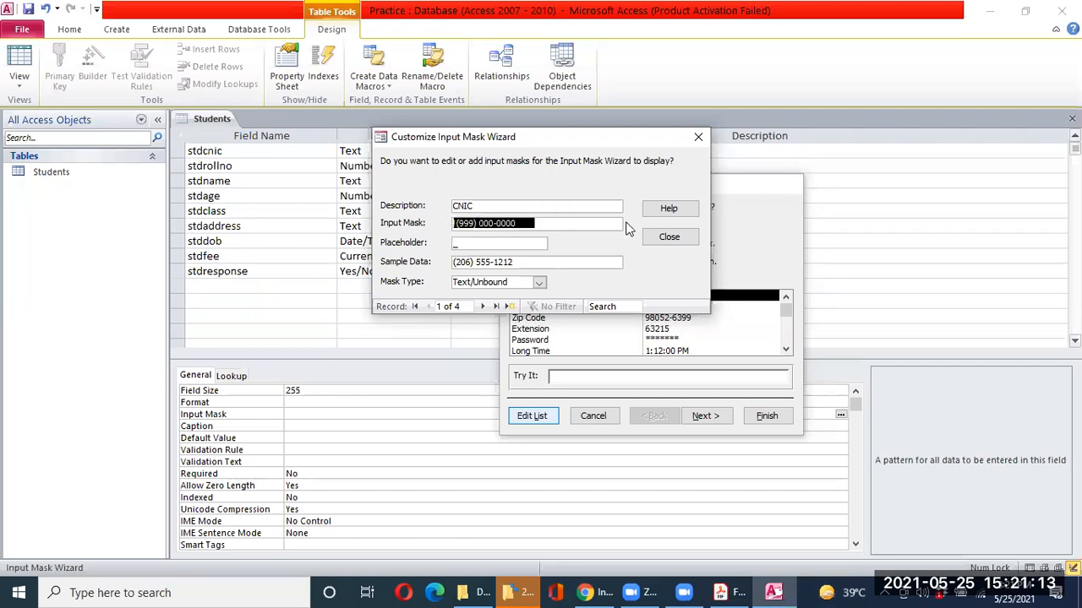
click(698, 137)
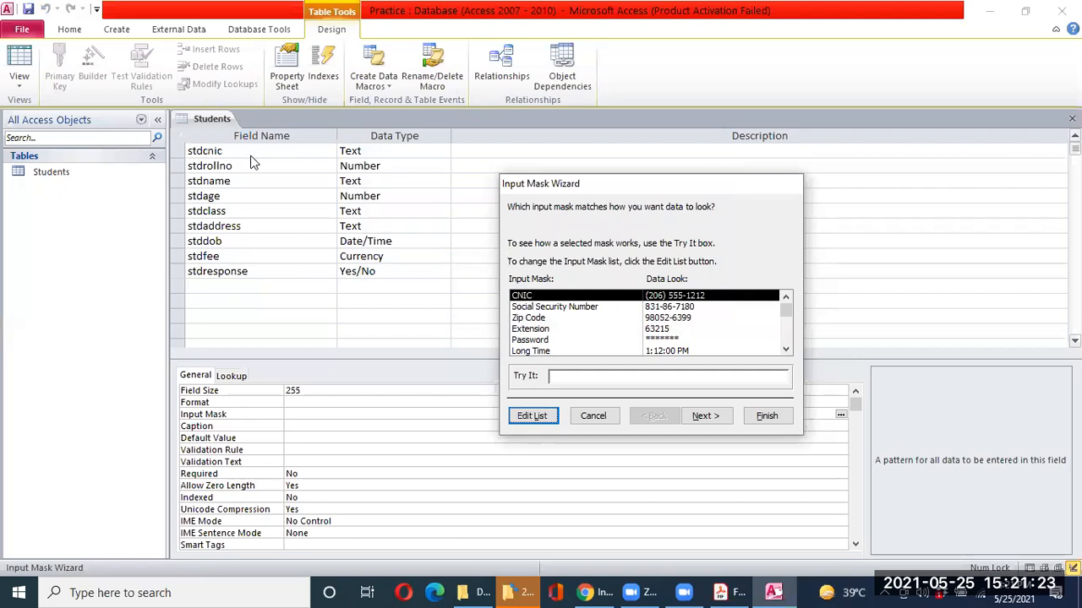
Review the CNIC mask's pattern and sample data, and cancel the Input Mask Wizard without applying a mask
click(681, 309)
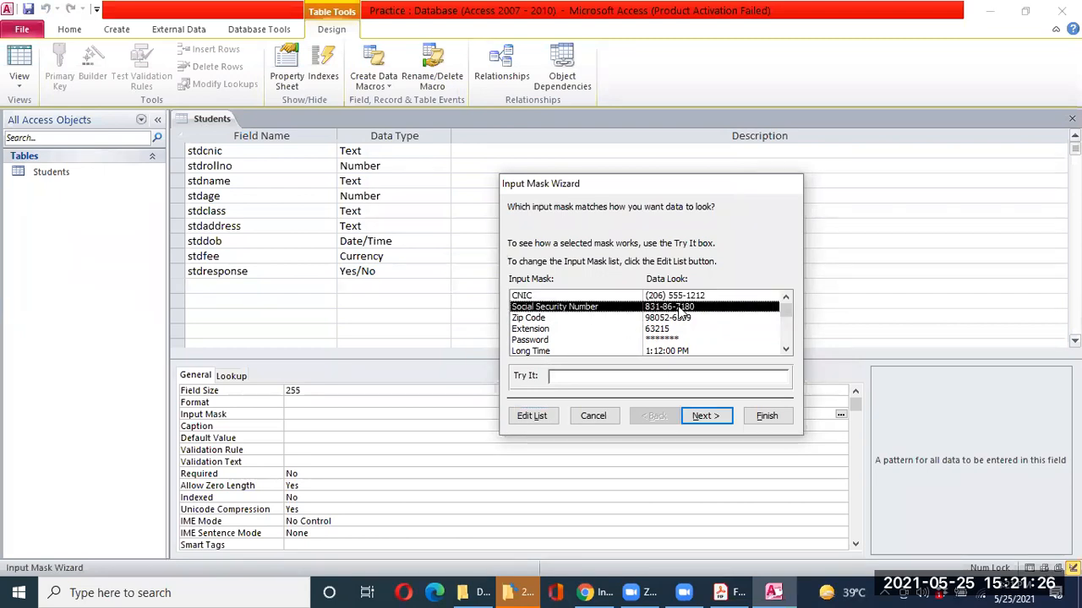
click(539, 418)
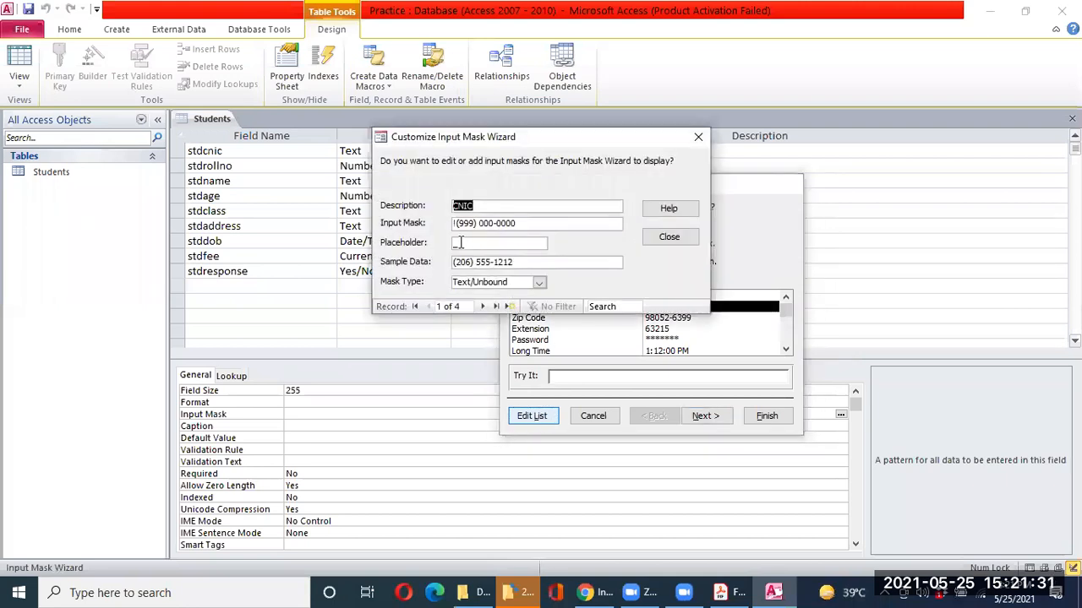
click(460, 226)
click(520, 225)
drag(536, 262, 446, 266)
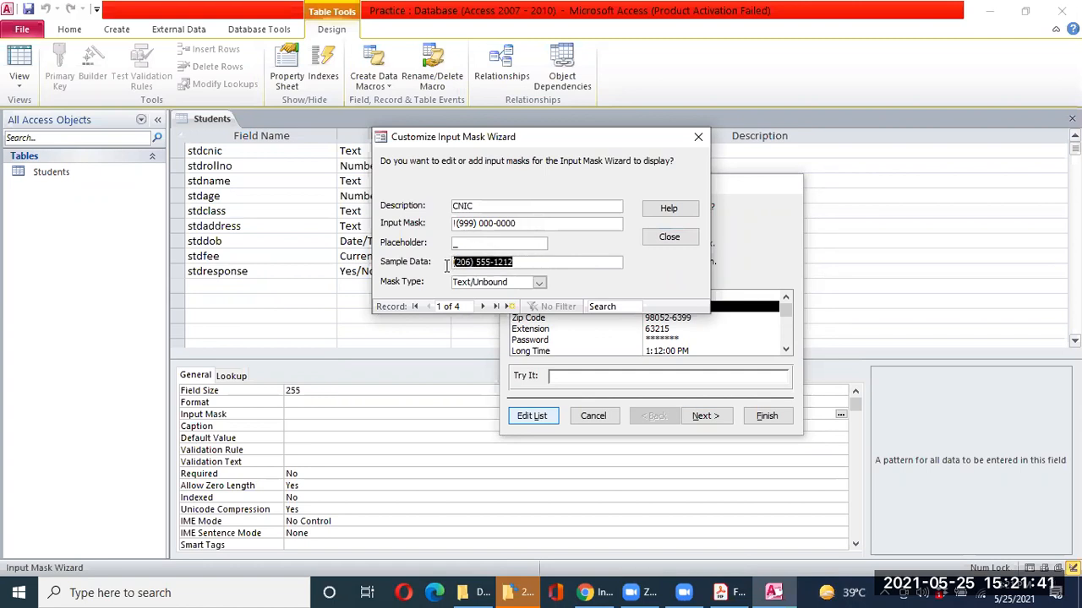
click(532, 265)
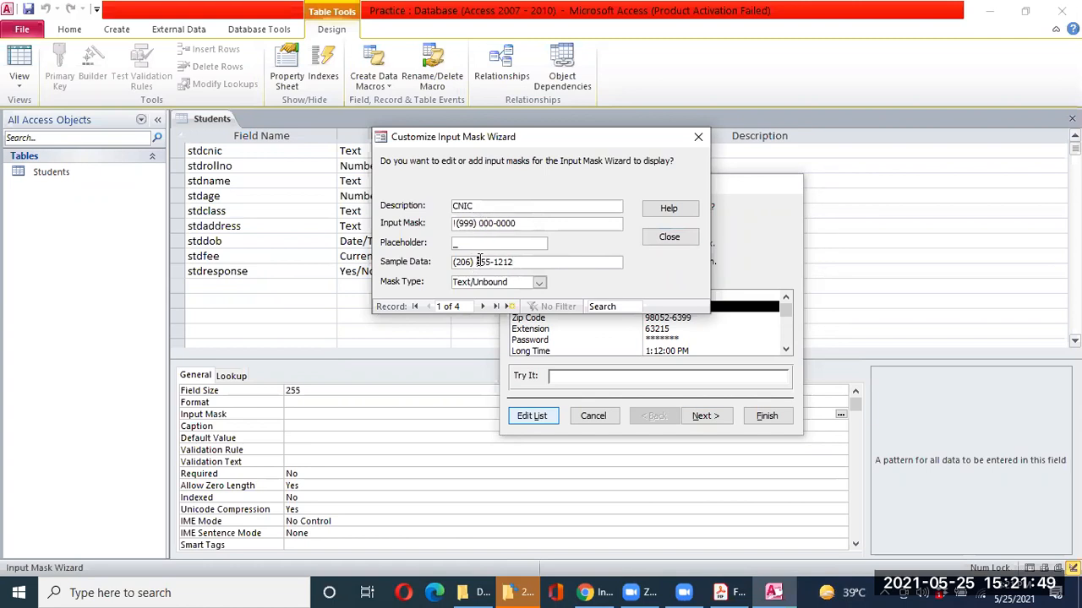
click(668, 238)
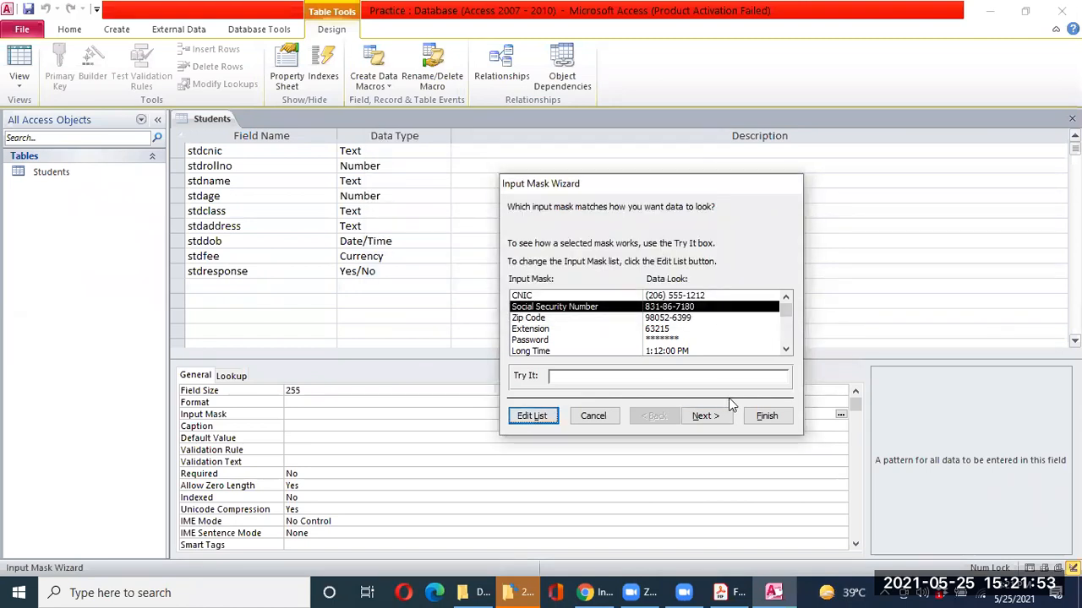
click(594, 416)
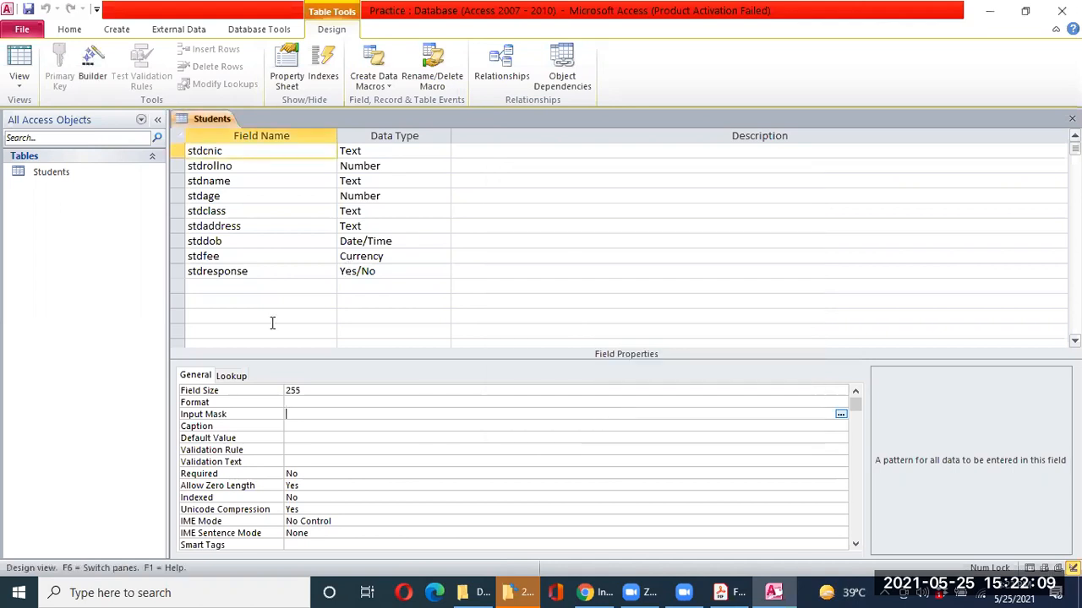
Examine the Caption, Default Value and Validation Rule properties of the stdcnic field
click(301, 423)
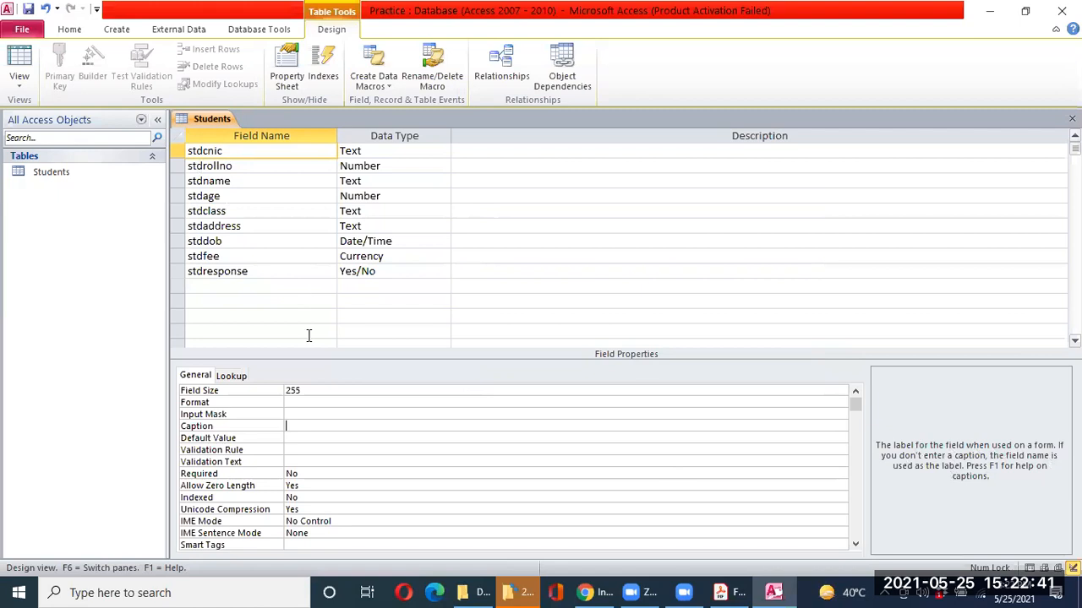
click(291, 438)
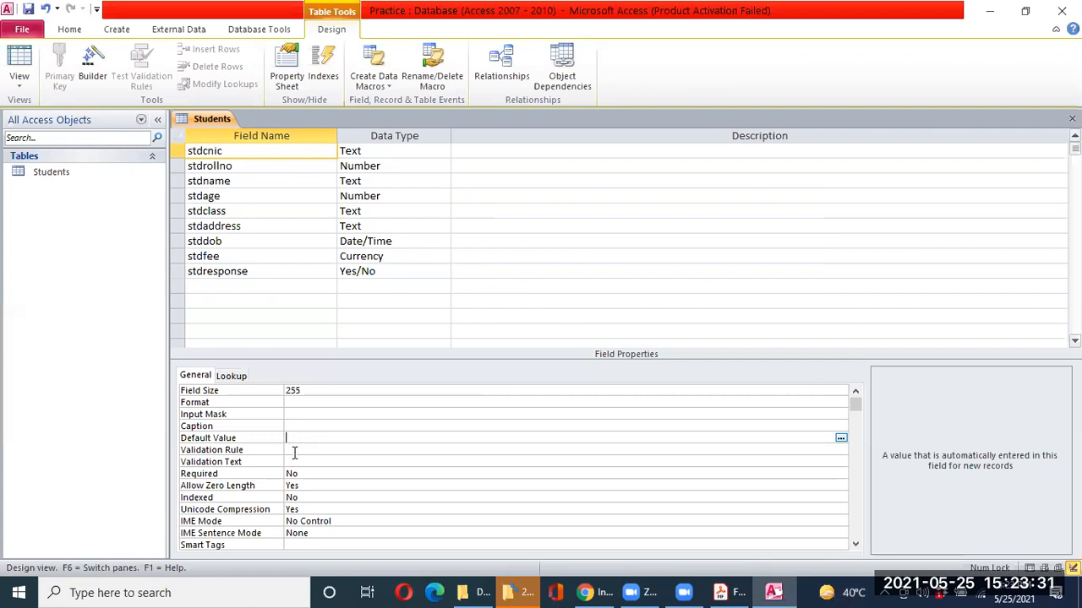
click(294, 449)
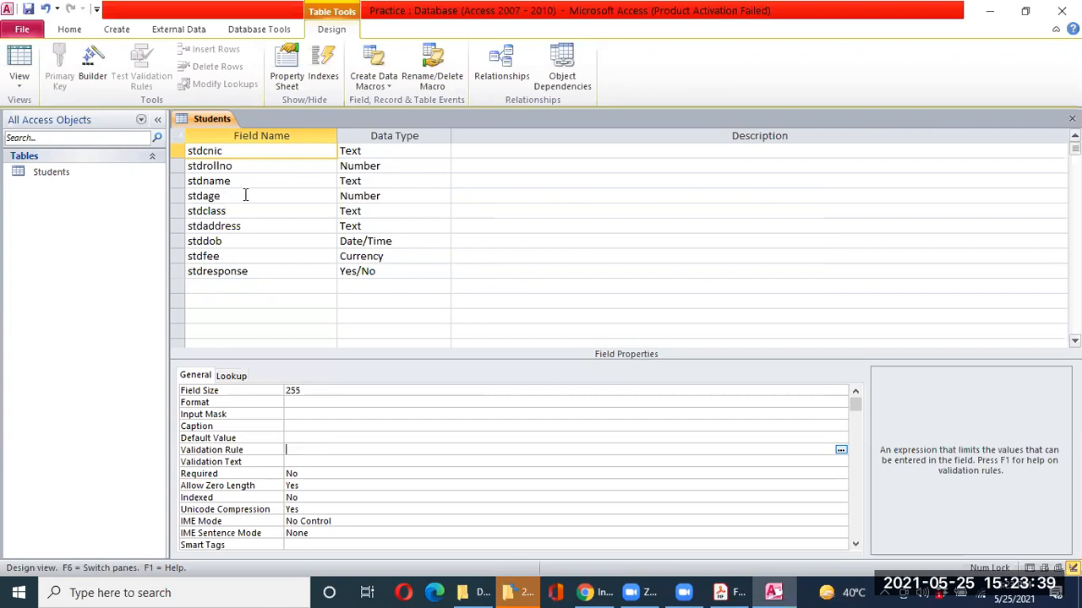
Set the stdage field's Validation Rule to >=20 in the Expression Builder
click(289, 195)
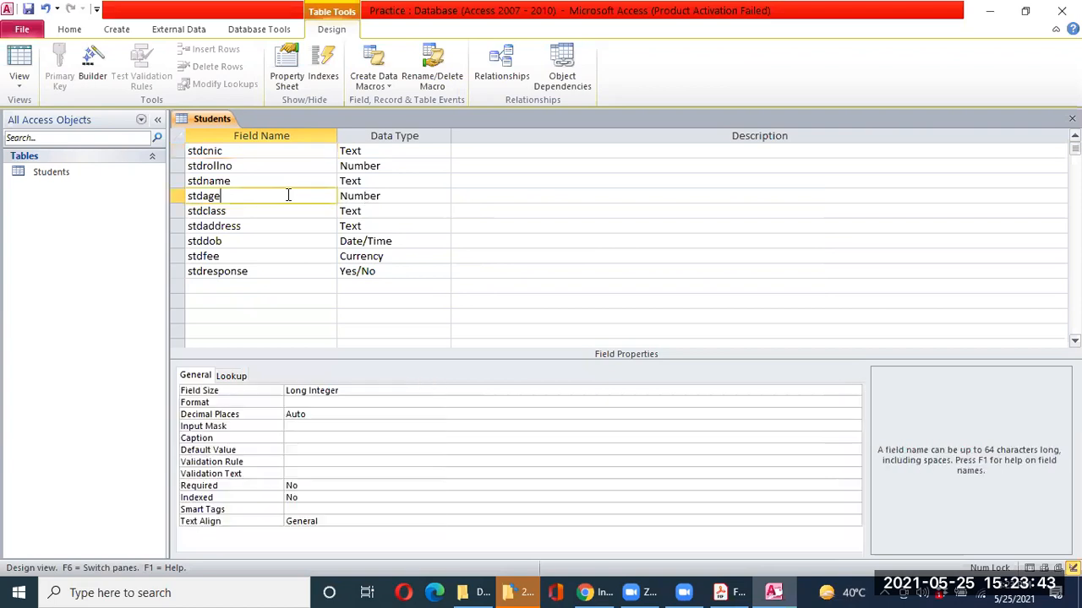
click(297, 462)
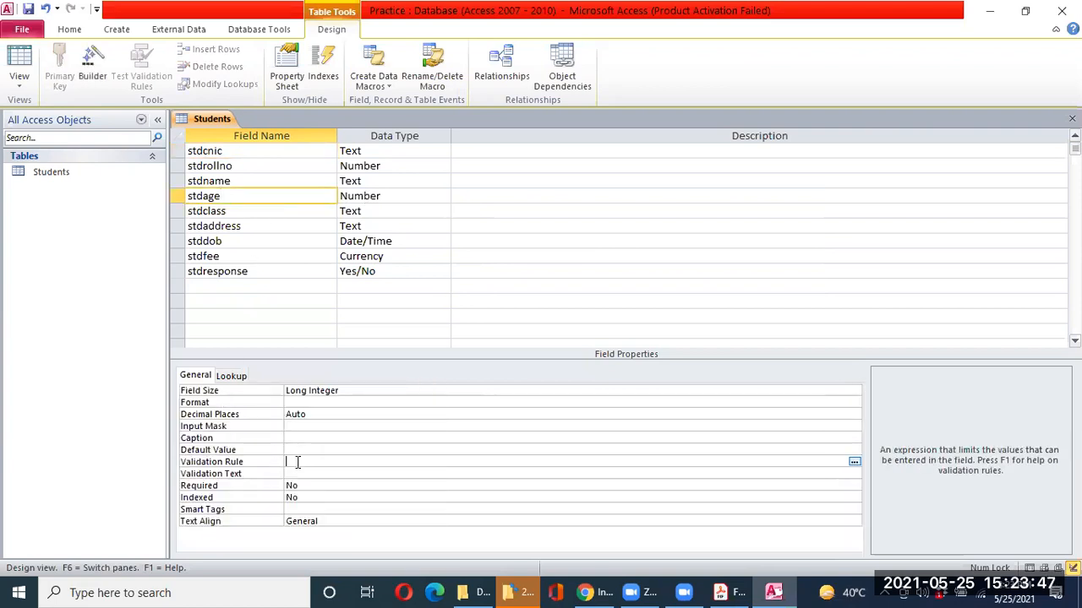
click(855, 463)
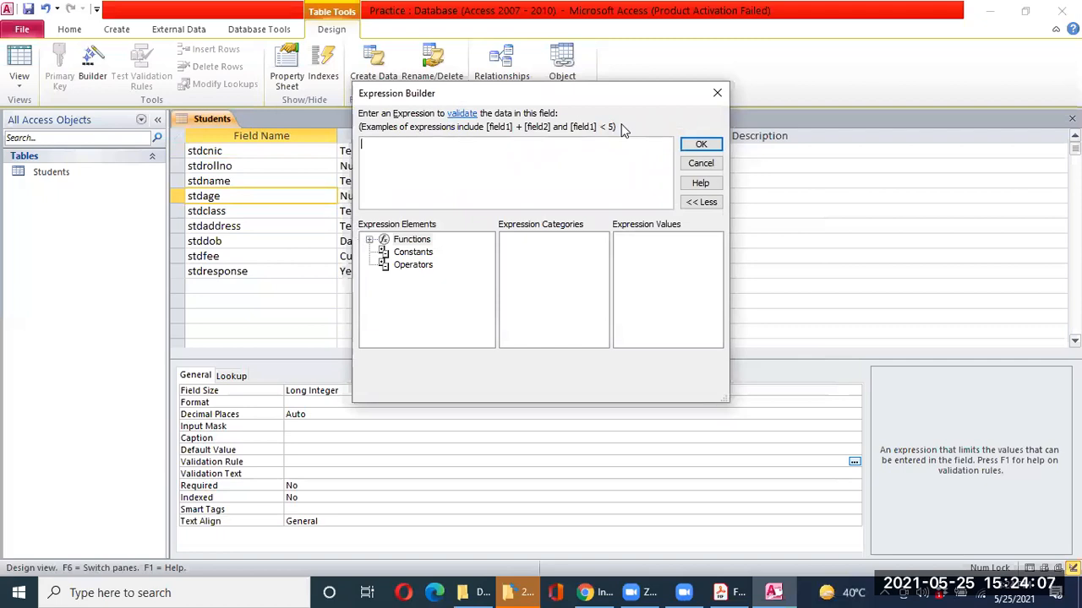
text(>=20)
click(697, 146)
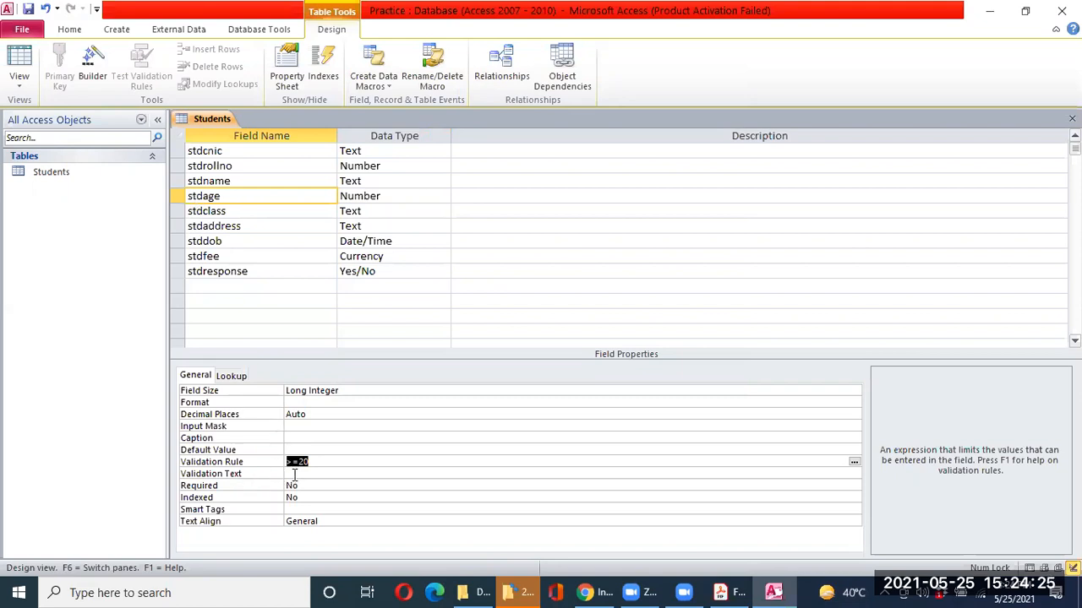
Set the stdage field's Validation Text to "Please enter your correct age above 20"
click(294, 474)
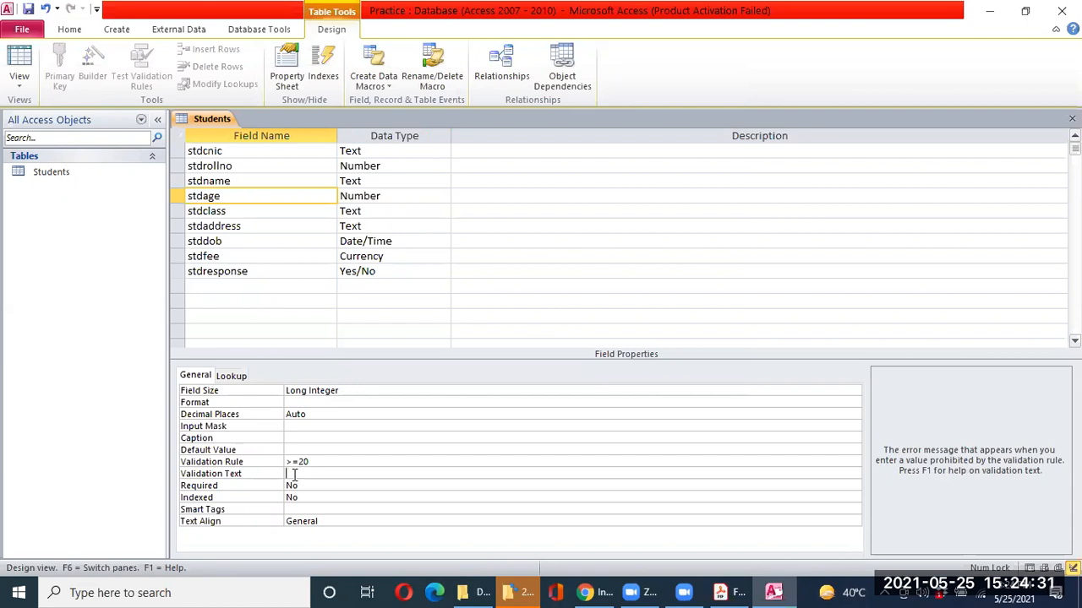
text(Please enter your correc)
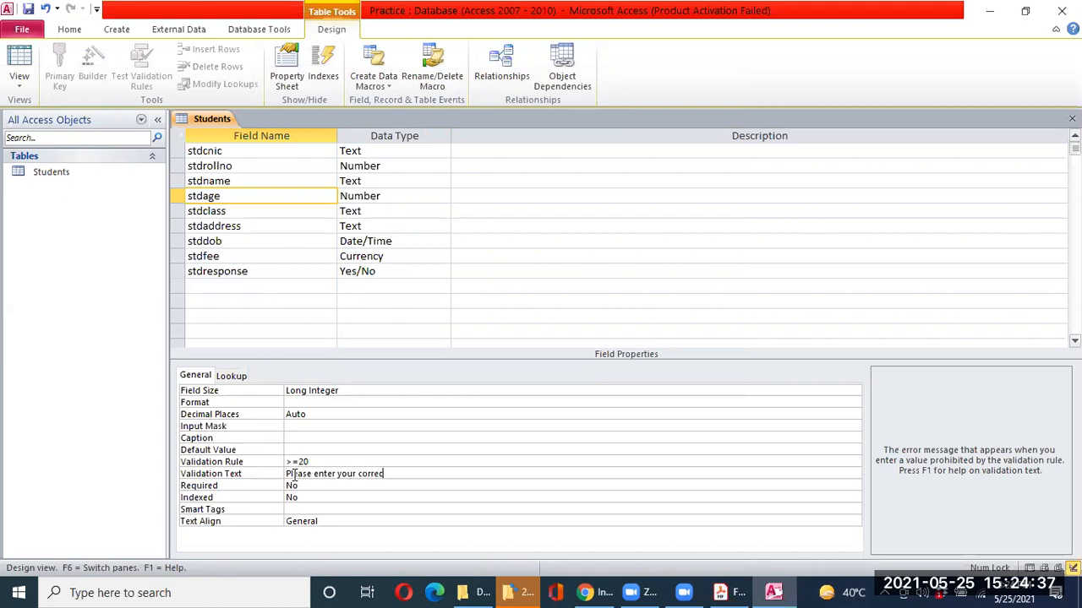
text(t age above 20)
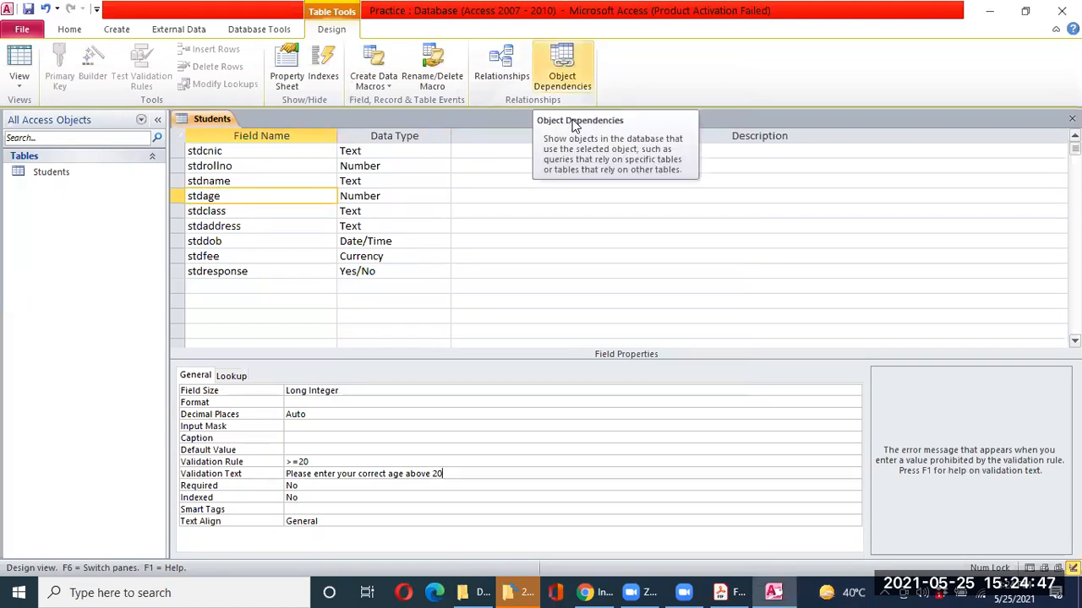
click(422, 464)
Check the choices for the Required property of the stdcnic field without changing it
click(258, 152)
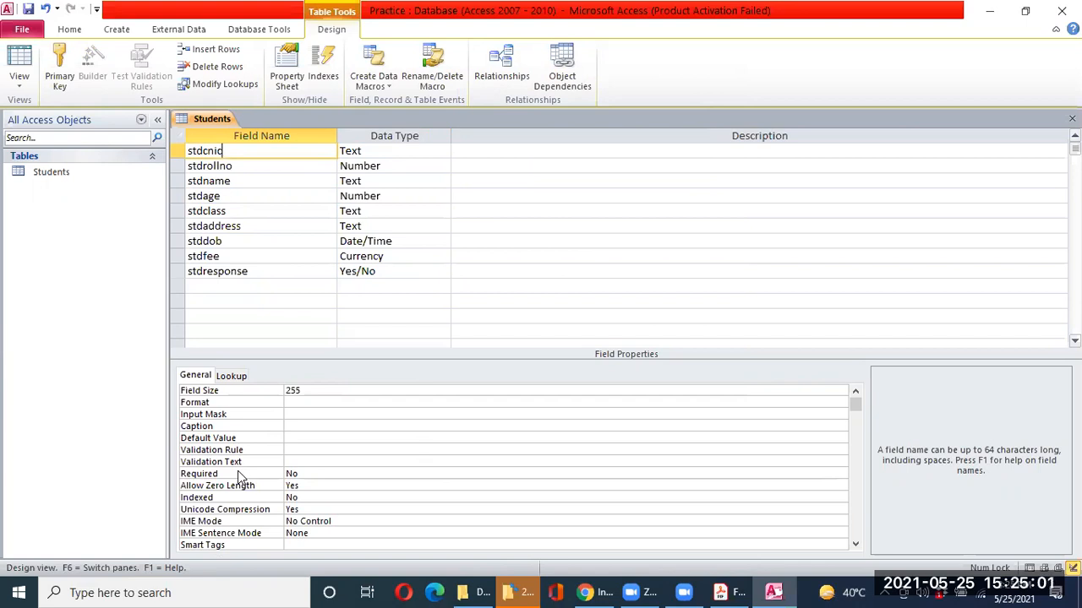
click(327, 478)
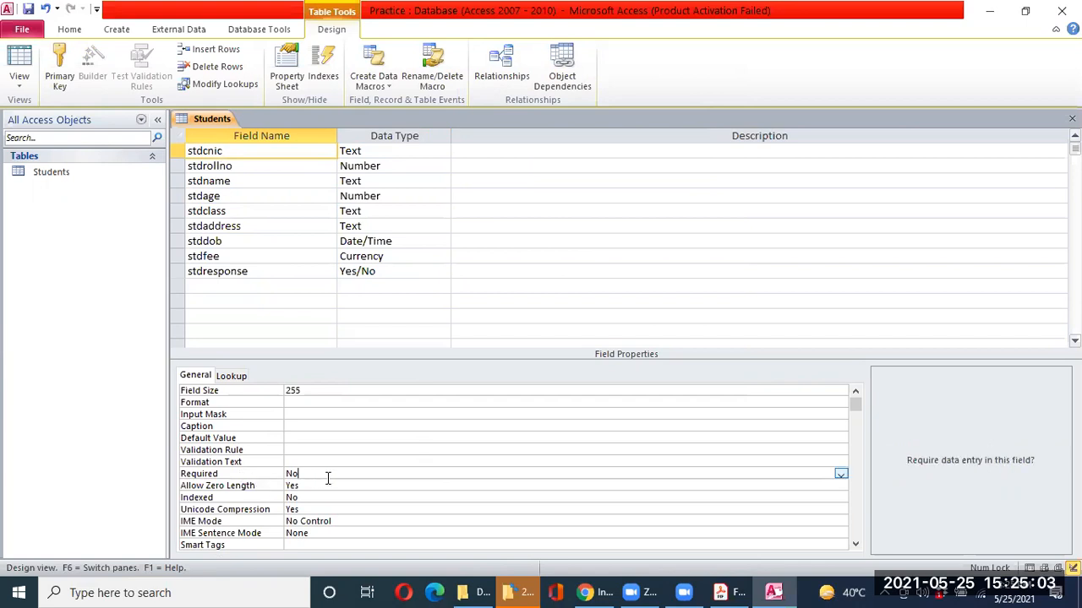
click(841, 475)
click(841, 475)
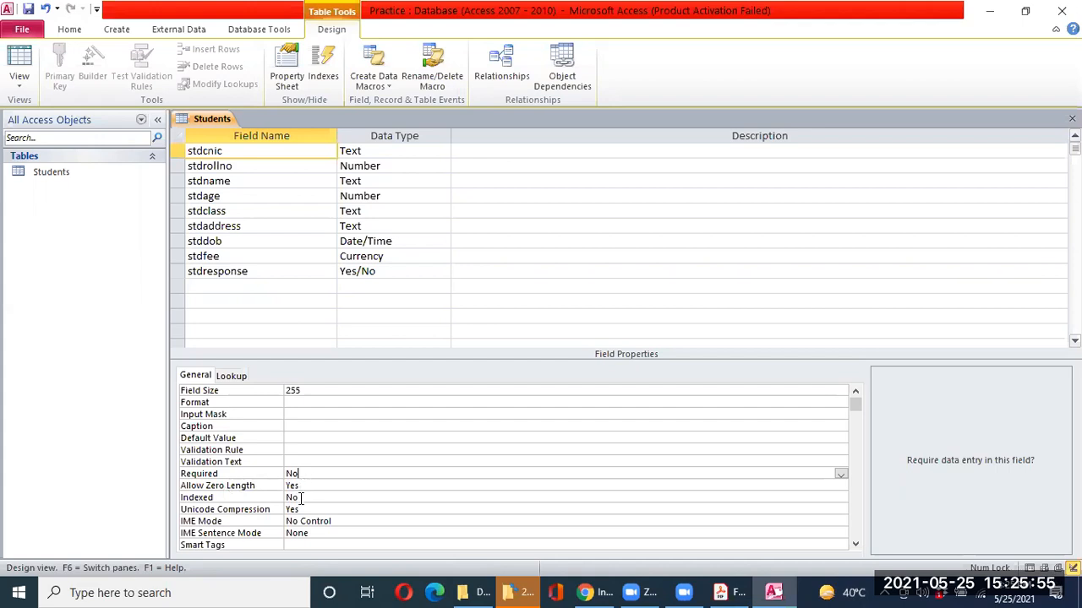
Compare the field properties of stdrollno, stdname, stdclass and stddob
click(317, 164)
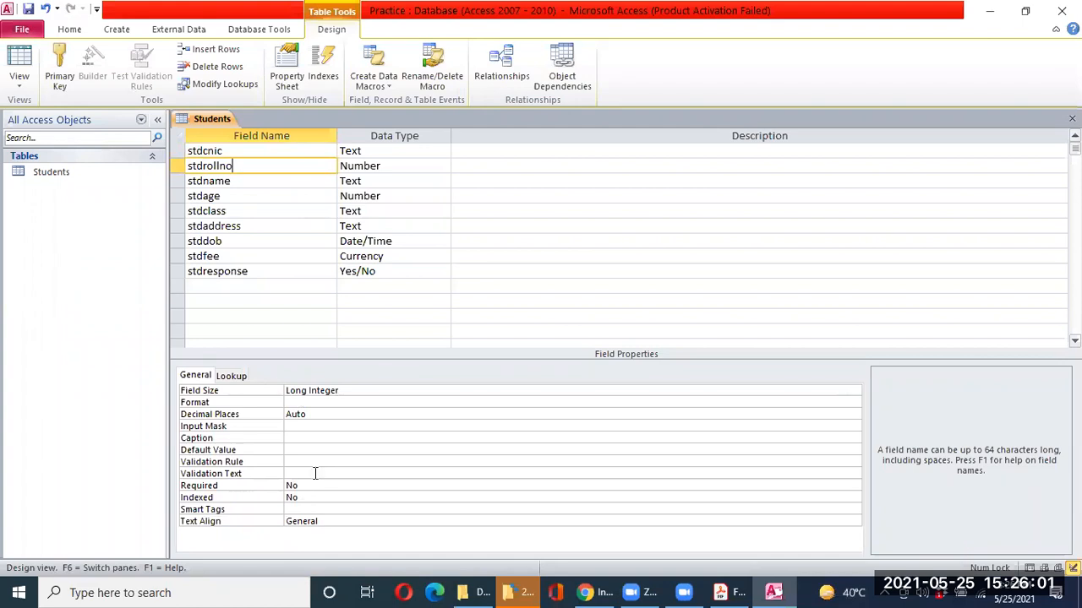
click(298, 179)
click(309, 213)
click(310, 243)
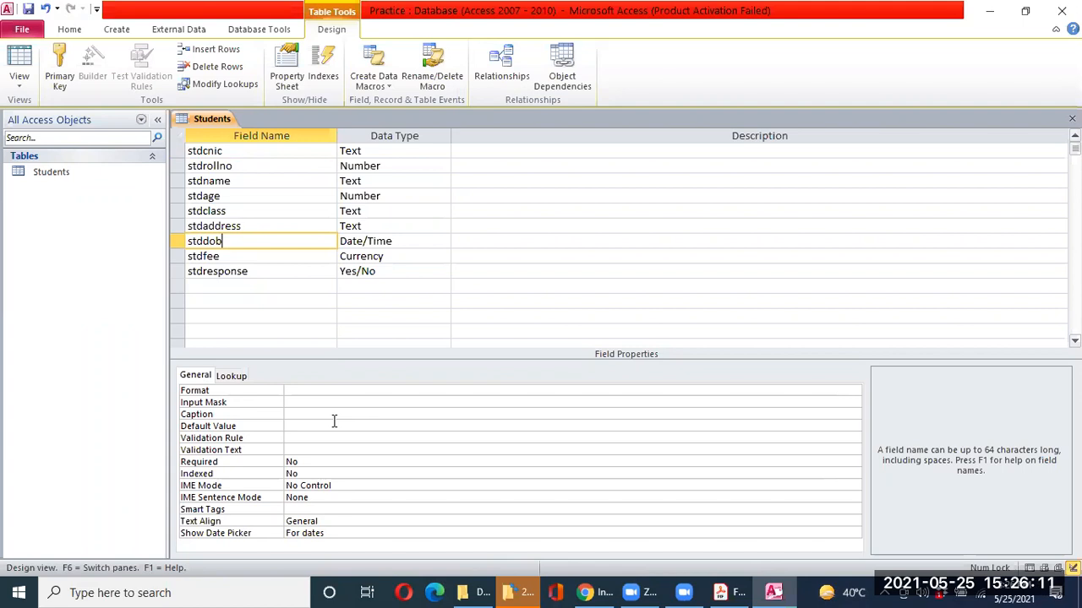
Review the predefined number and currency formats offered for the stdfee field, keeping its current format
click(300, 256)
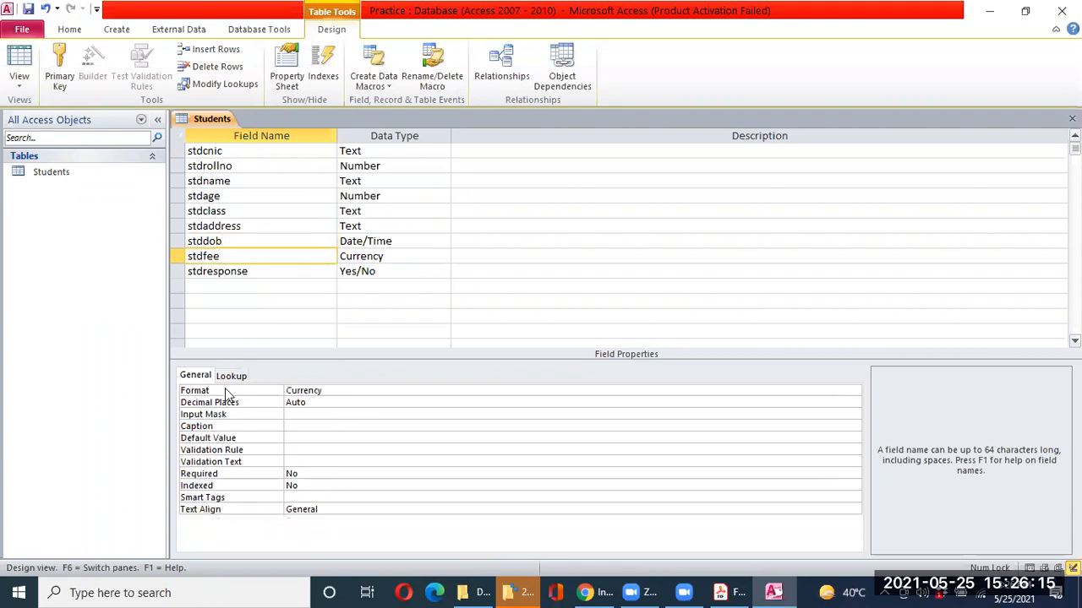
click(385, 391)
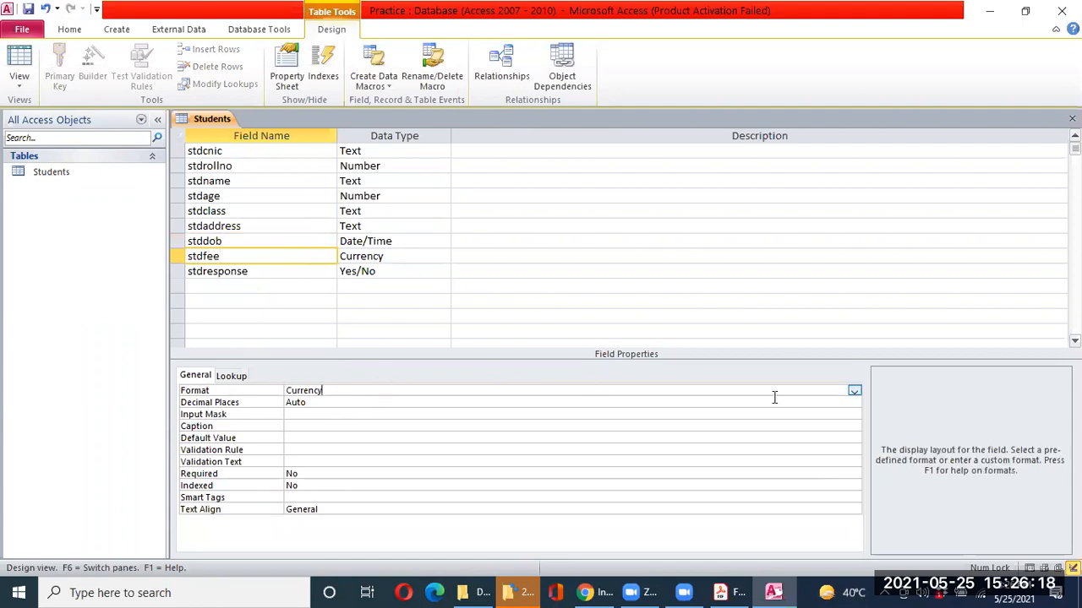
click(853, 390)
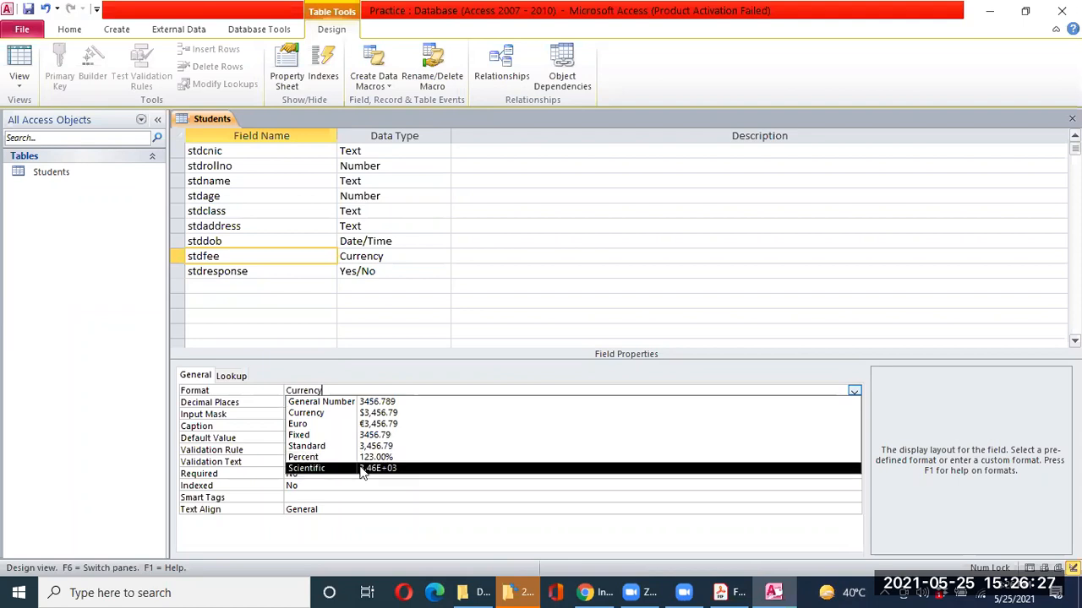
click(386, 373)
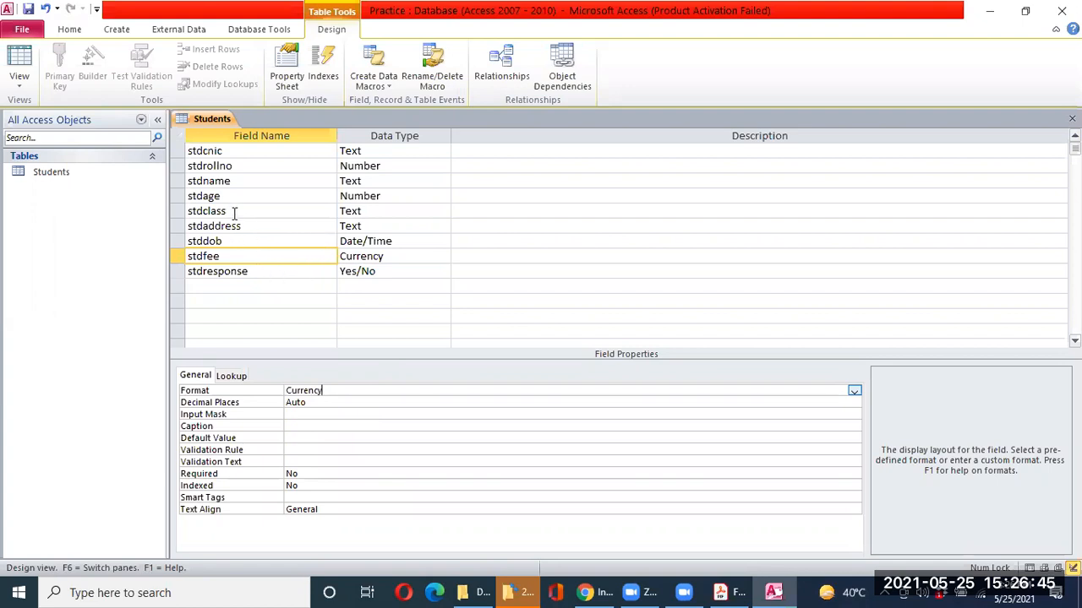
Make data entry mandatory for the stdname field by setting its Required property to Yes
click(265, 210)
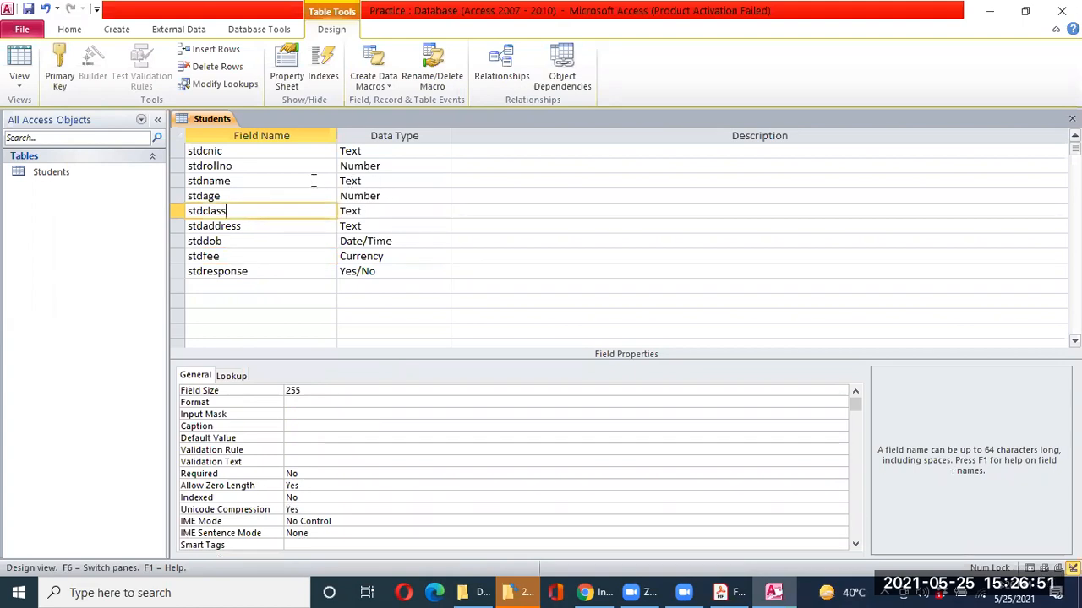
click(295, 181)
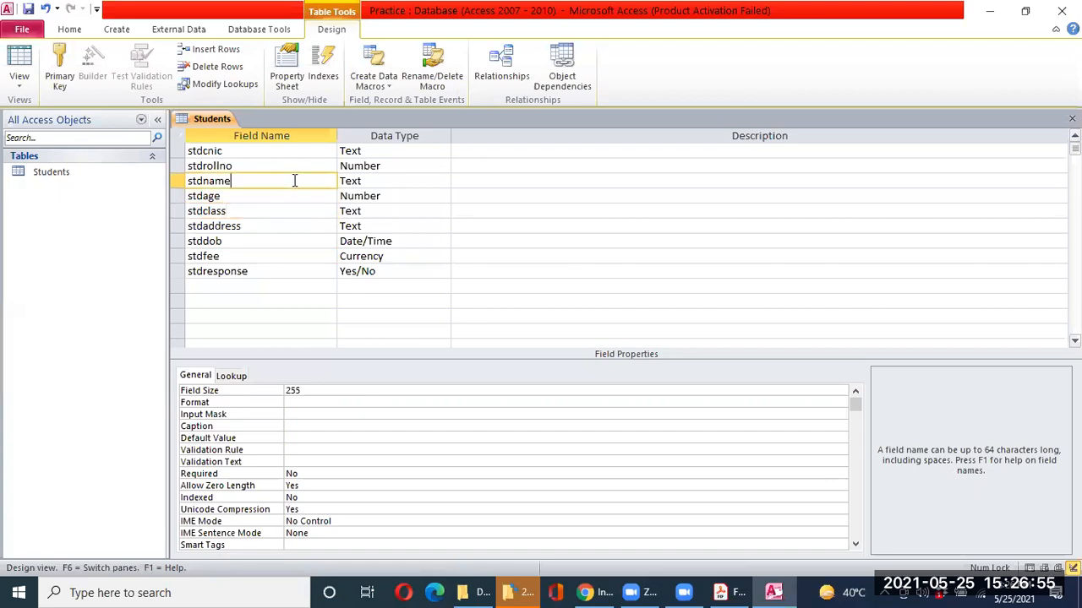
click(298, 474)
click(841, 474)
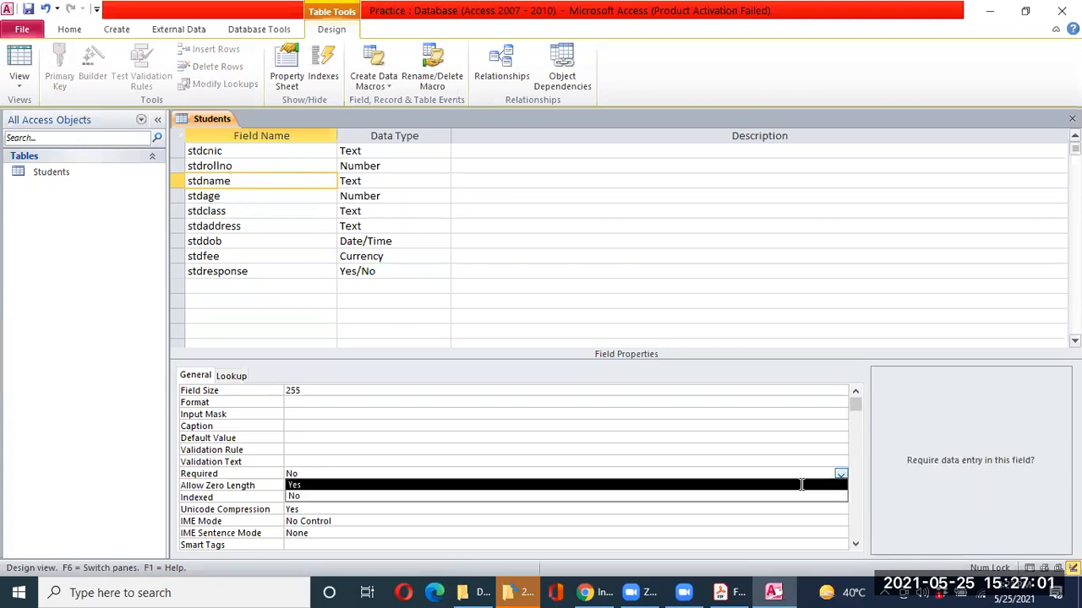
click(801, 484)
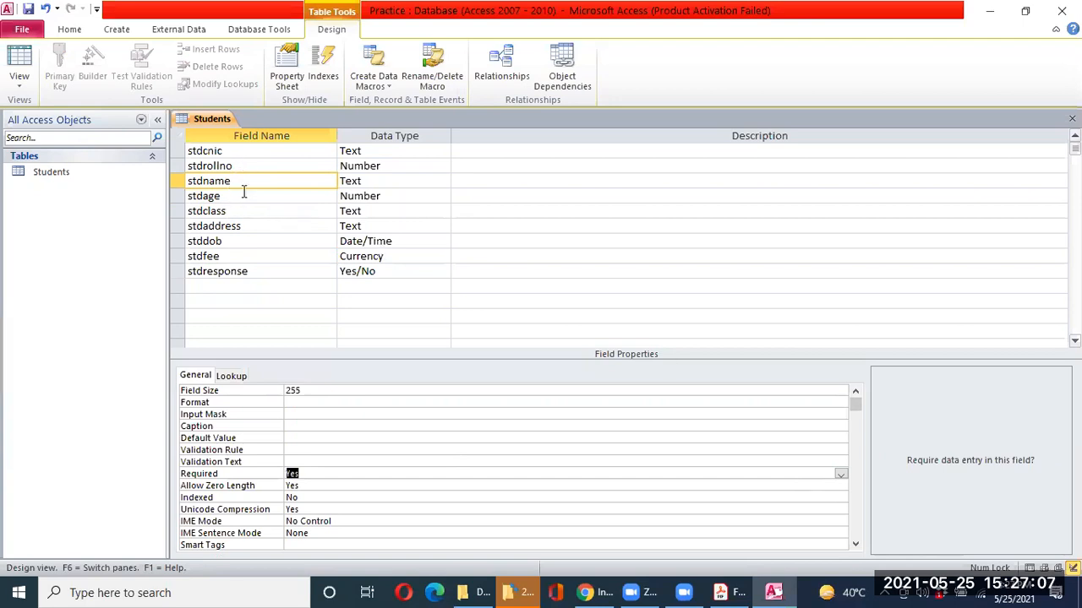
Set the stdfee field's Default Value to 0
click(261, 258)
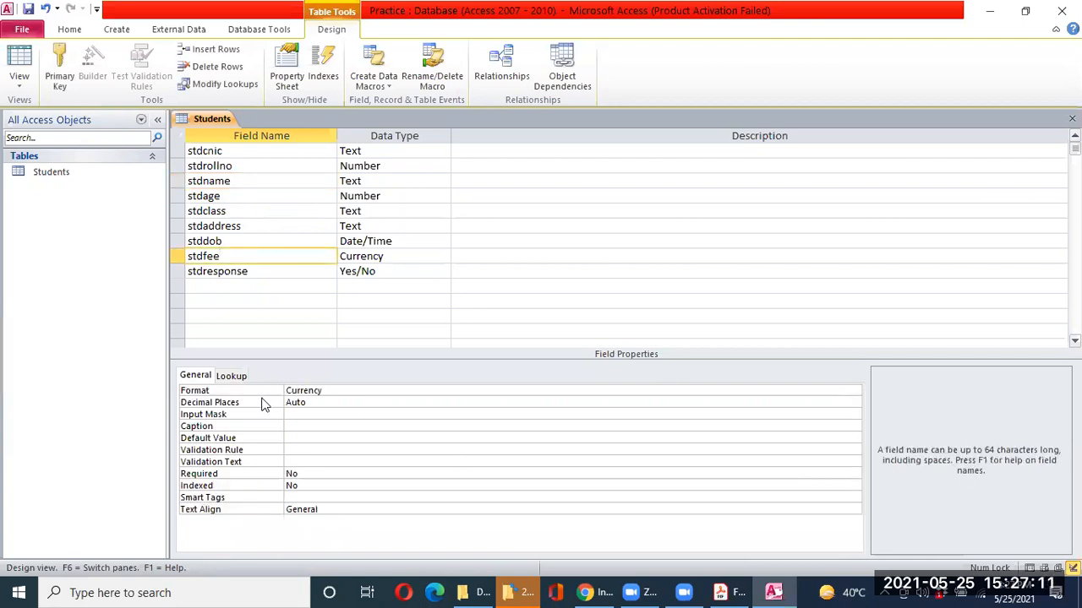
click(299, 439)
text(0)
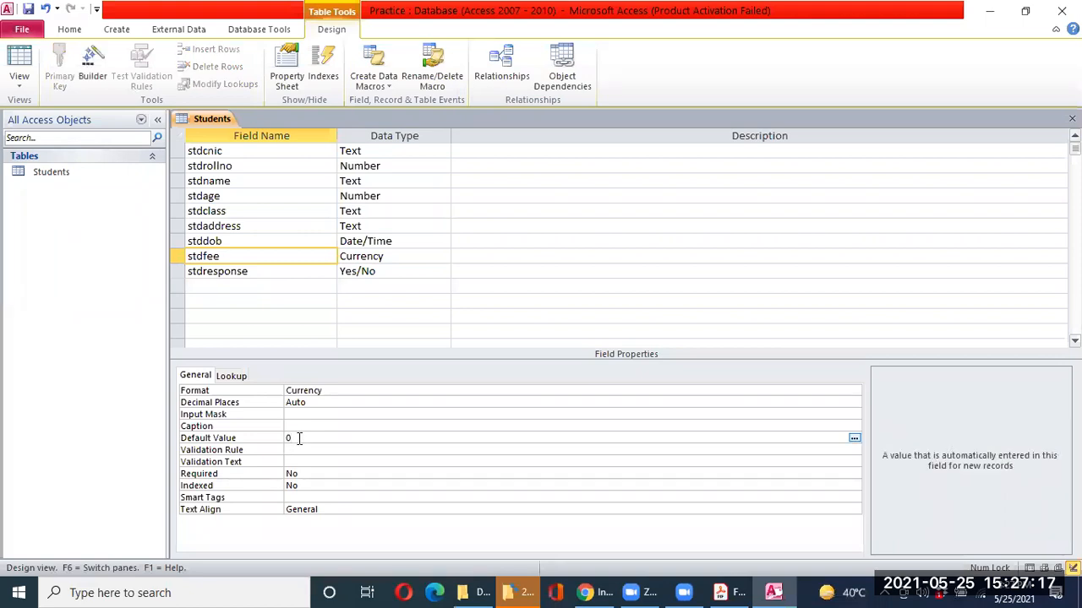
click(299, 425)
click(299, 437)
Designate the stdcnic and stdrollno fields together as a composite primary key
click(285, 151)
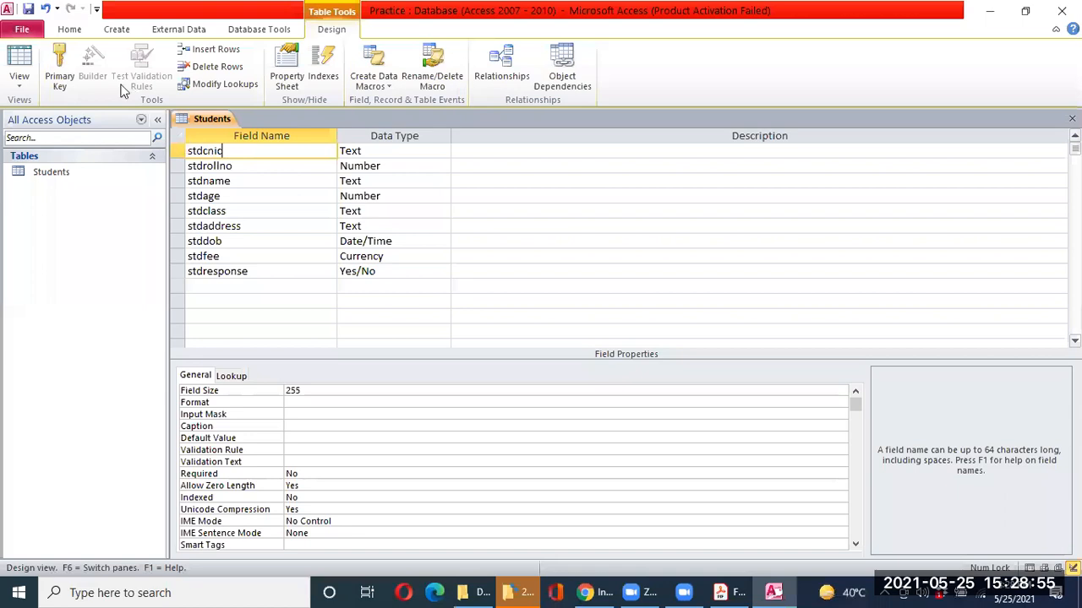
right_click(245, 151)
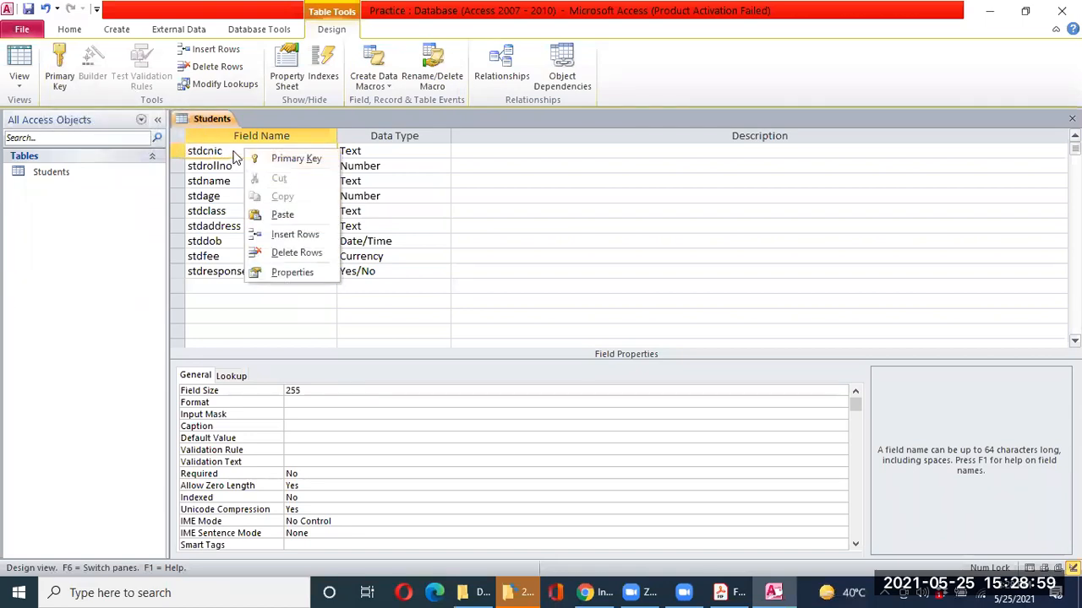
click(235, 156)
click(176, 151)
drag(176, 151, 177, 167)
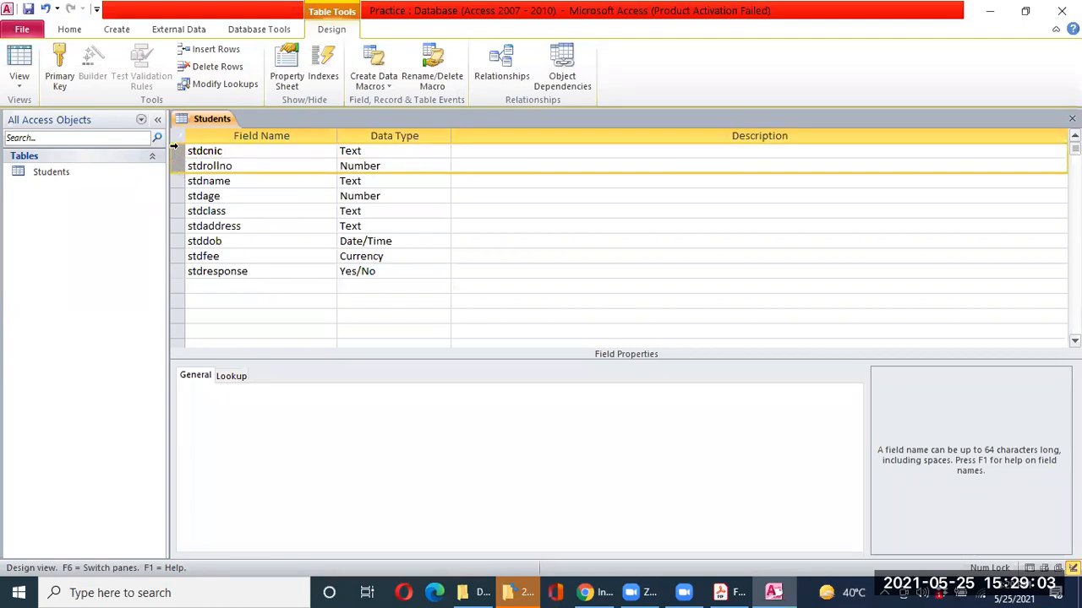
click(177, 150)
drag(176, 150, 173, 166)
click(54, 72)
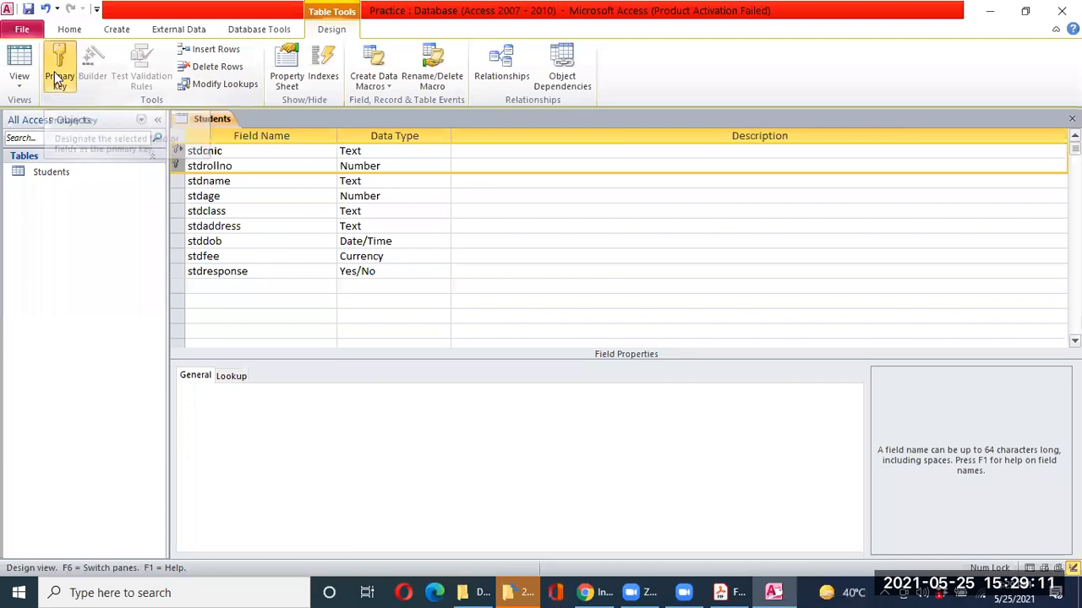
Set the stdcnic field alone as the primary key of the Students table
click(242, 181)
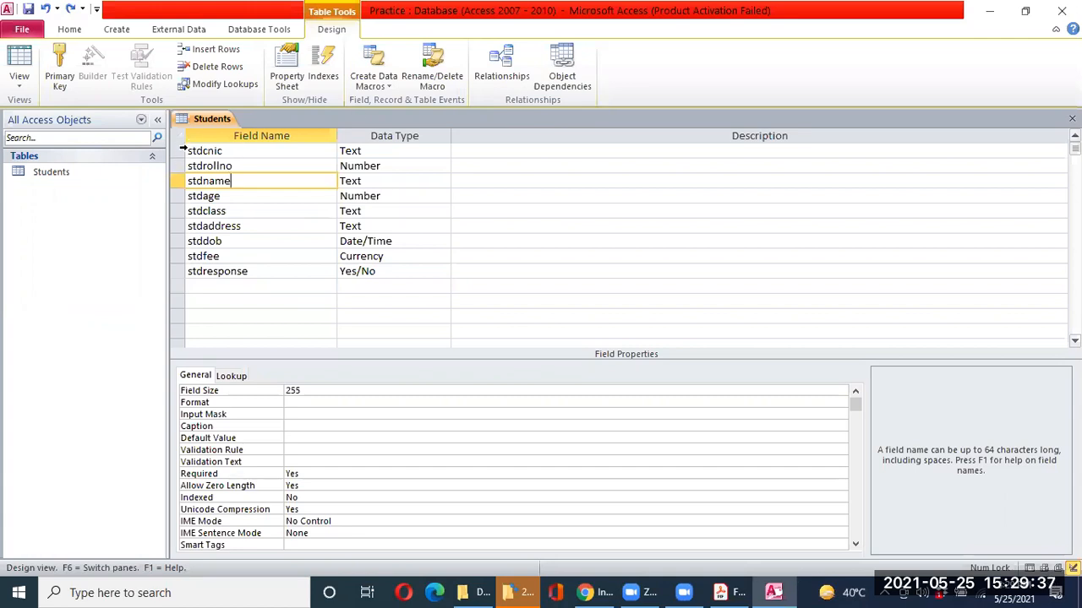
click(194, 151)
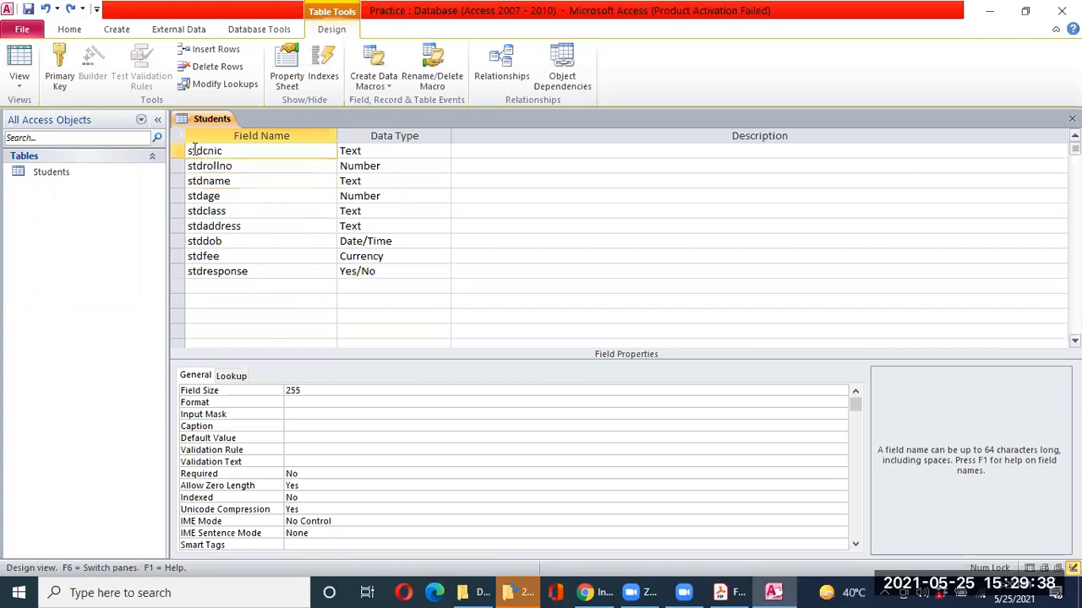
click(66, 76)
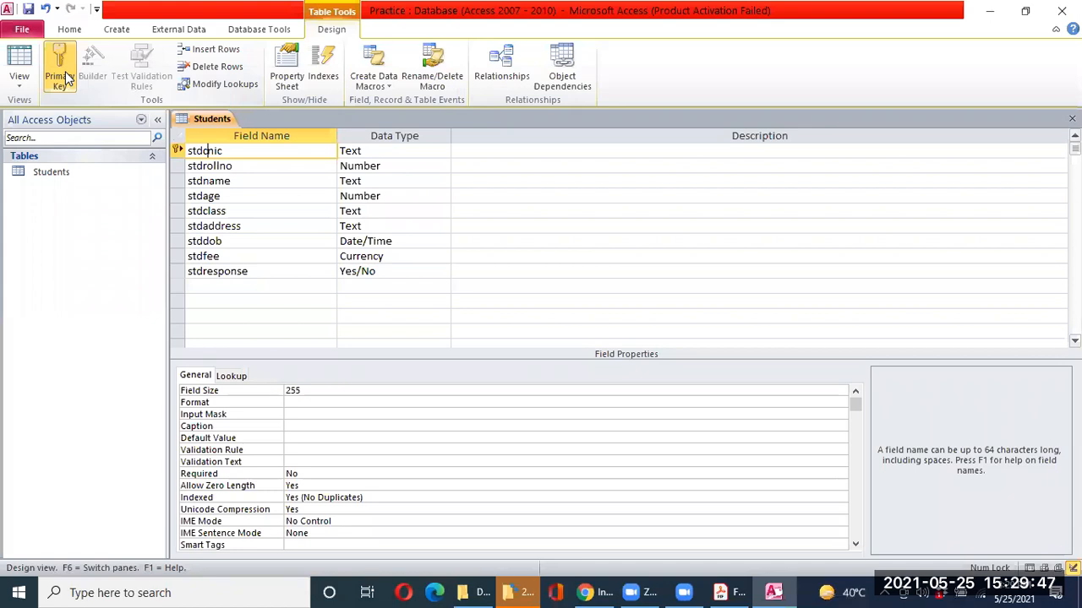
Check the stdfee field's default value for a new record in the Students table's Datasheet view
click(20, 91)
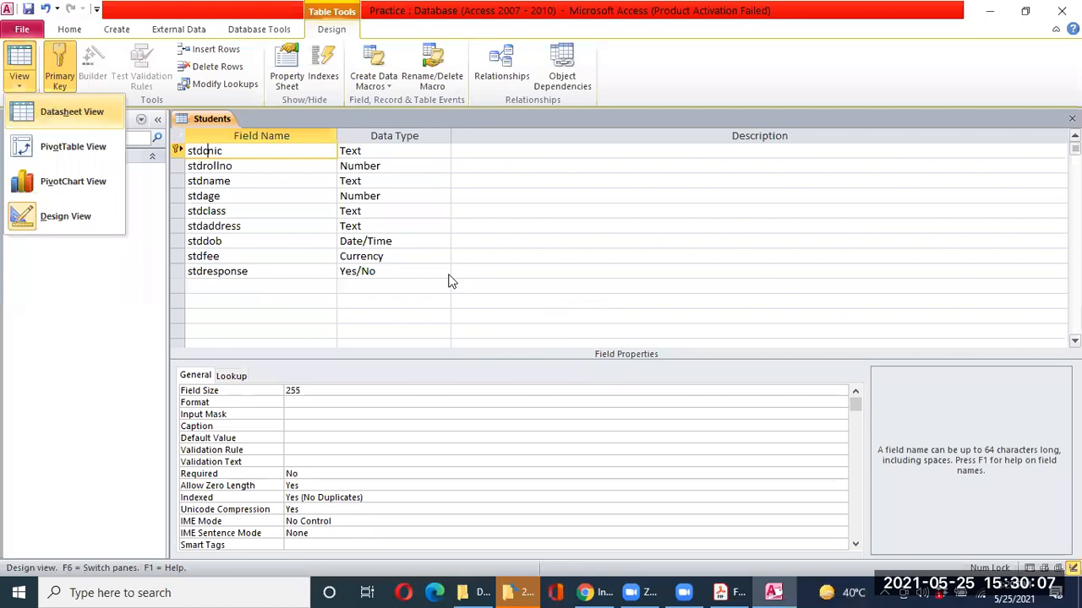
key(Return)
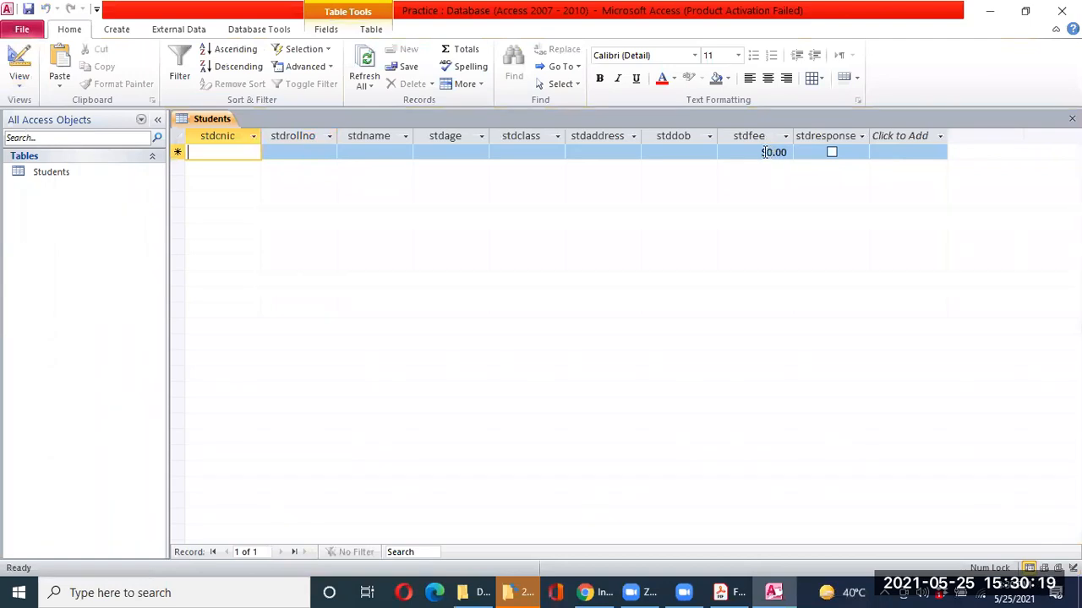
Set the stdfee field's Format property to General Number in the Students table's Design view
click(18, 85)
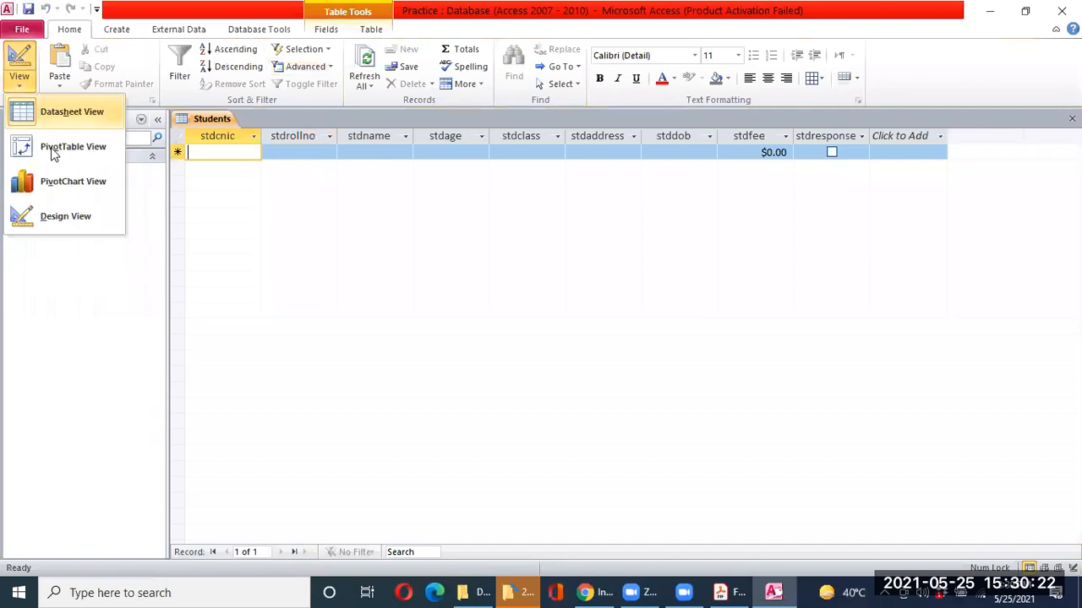
click(71, 218)
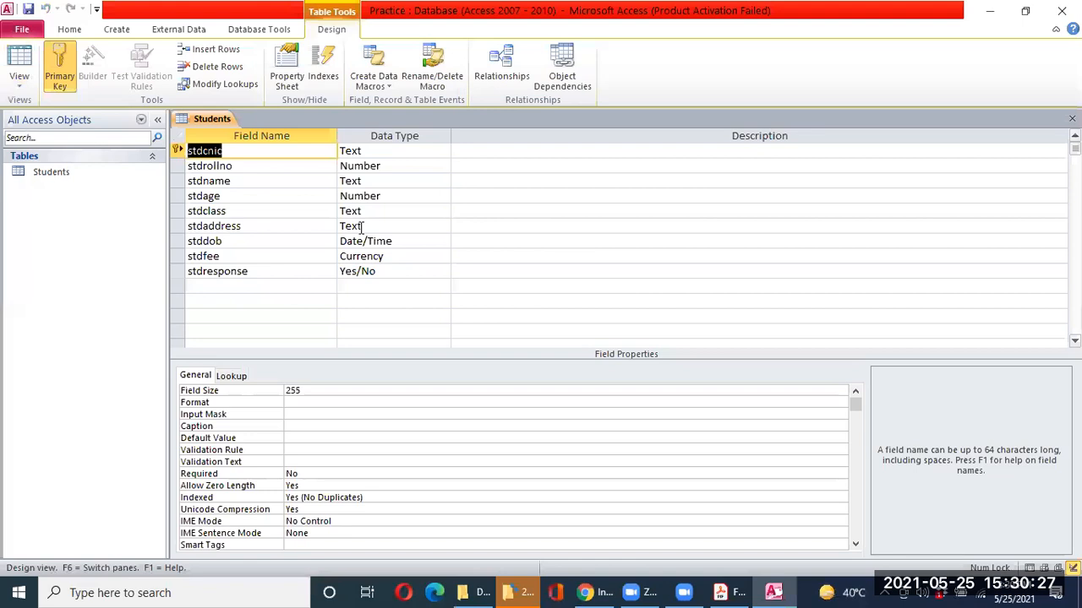
click(279, 256)
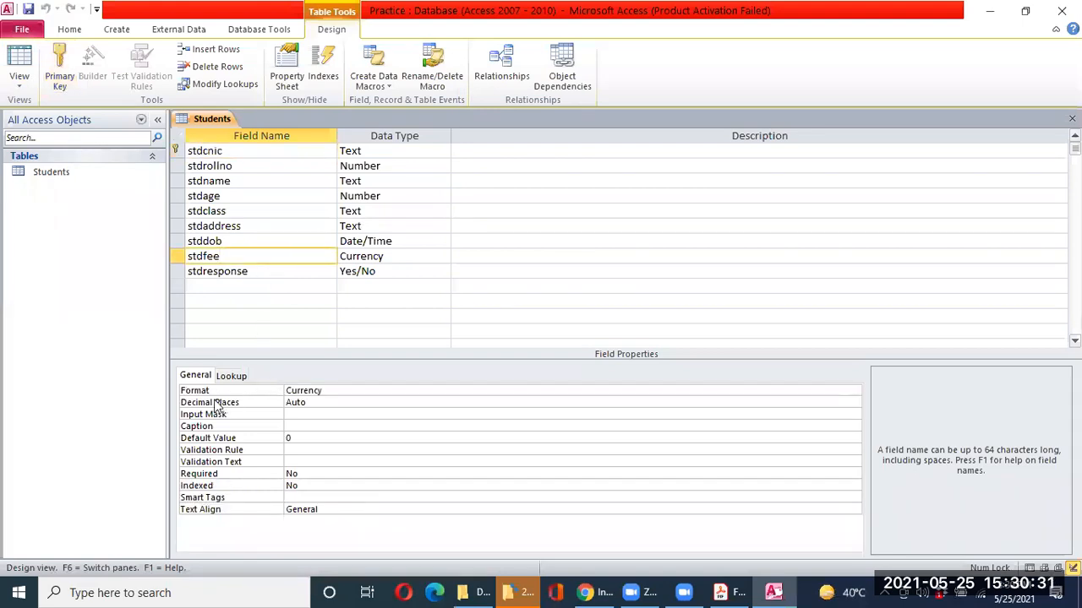
click(344, 389)
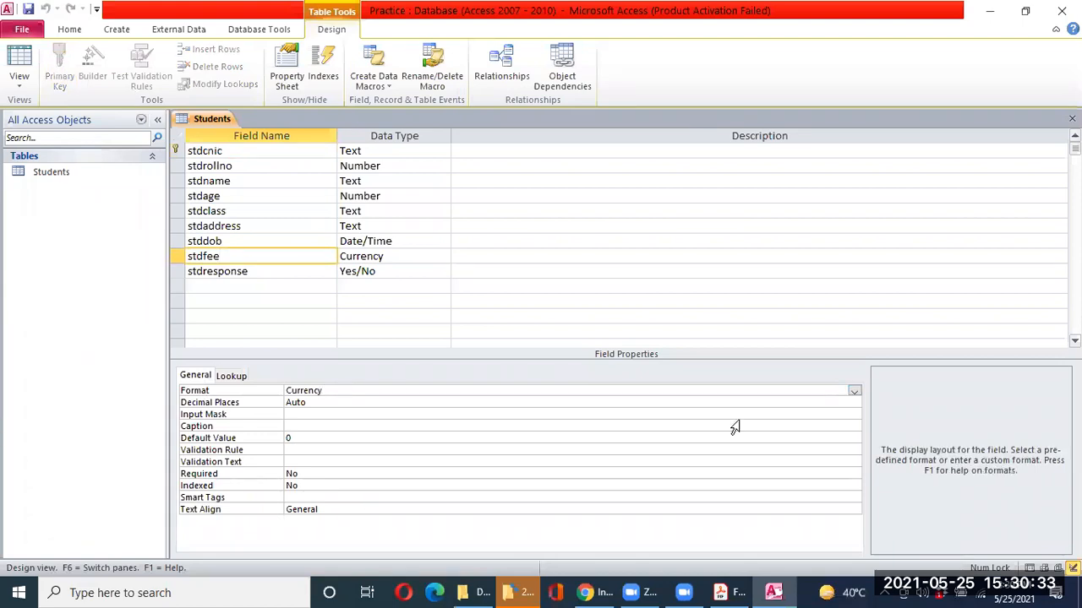
click(855, 392)
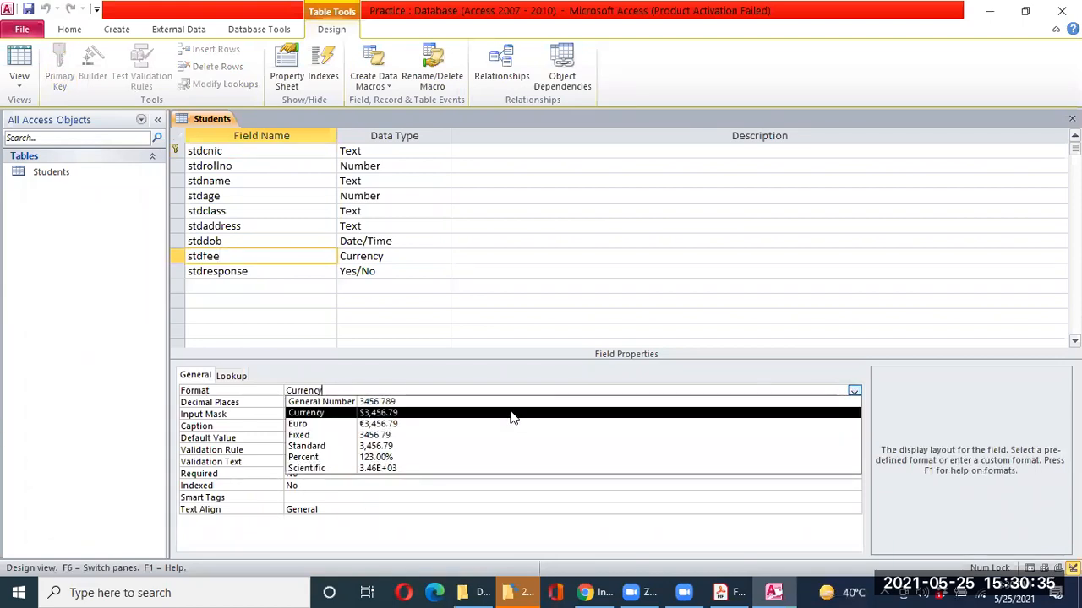
click(342, 403)
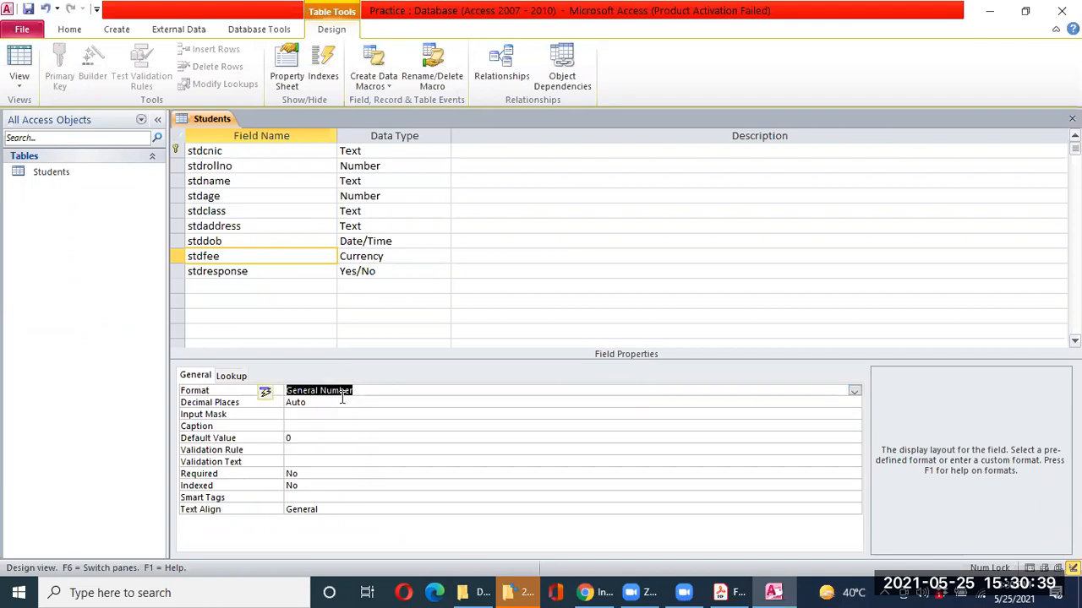
Save the Students table and check the stdfee field's display format in Datasheet view
click(20, 82)
click(52, 115)
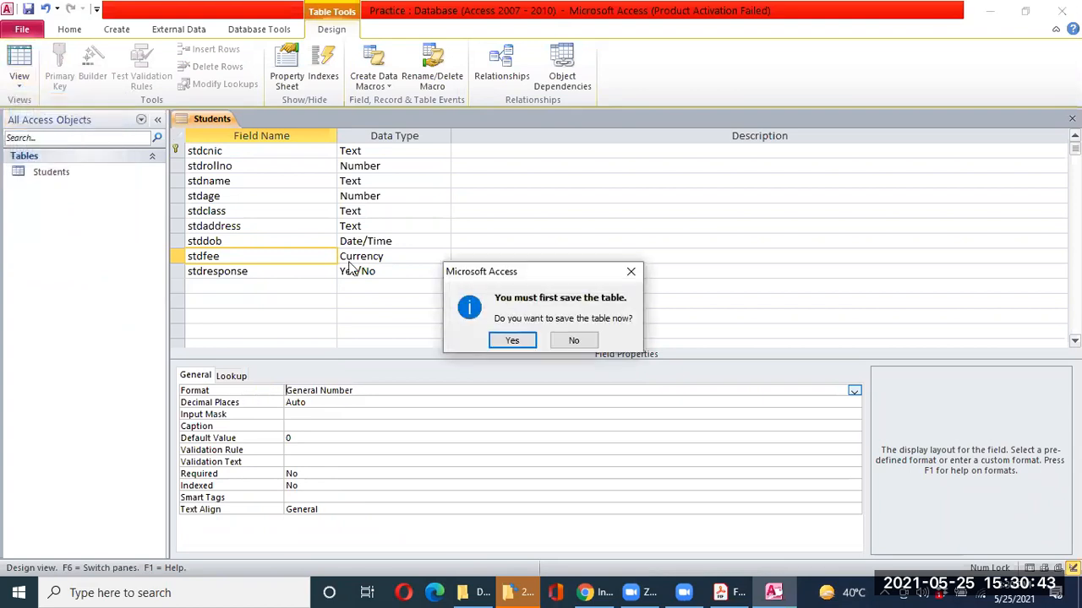
click(507, 341)
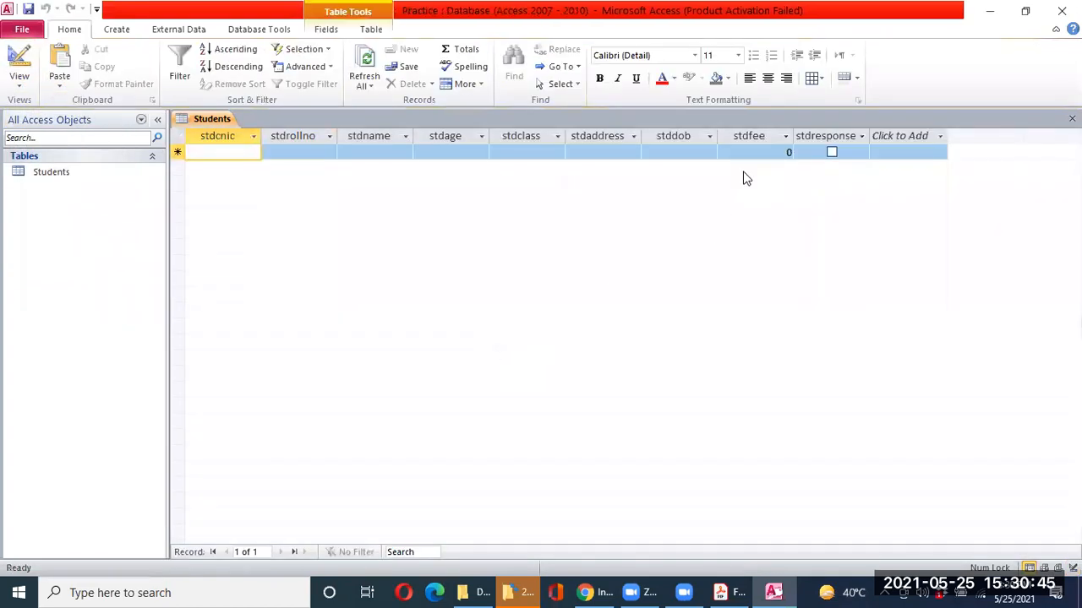
click(783, 154)
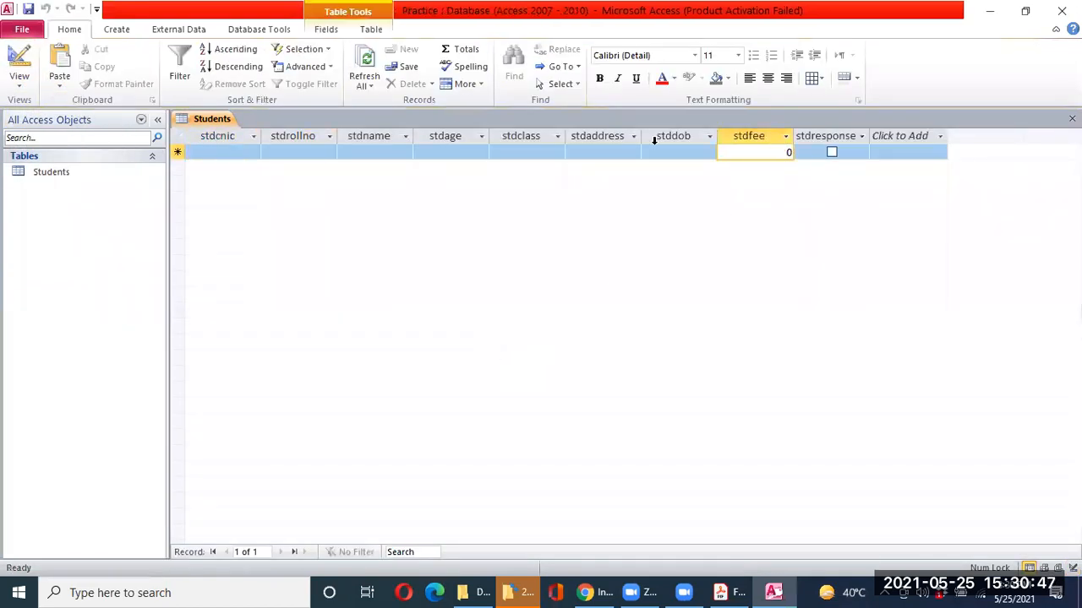
Enter the student's CNIC and roll number in the first record of the Students table
click(252, 149)
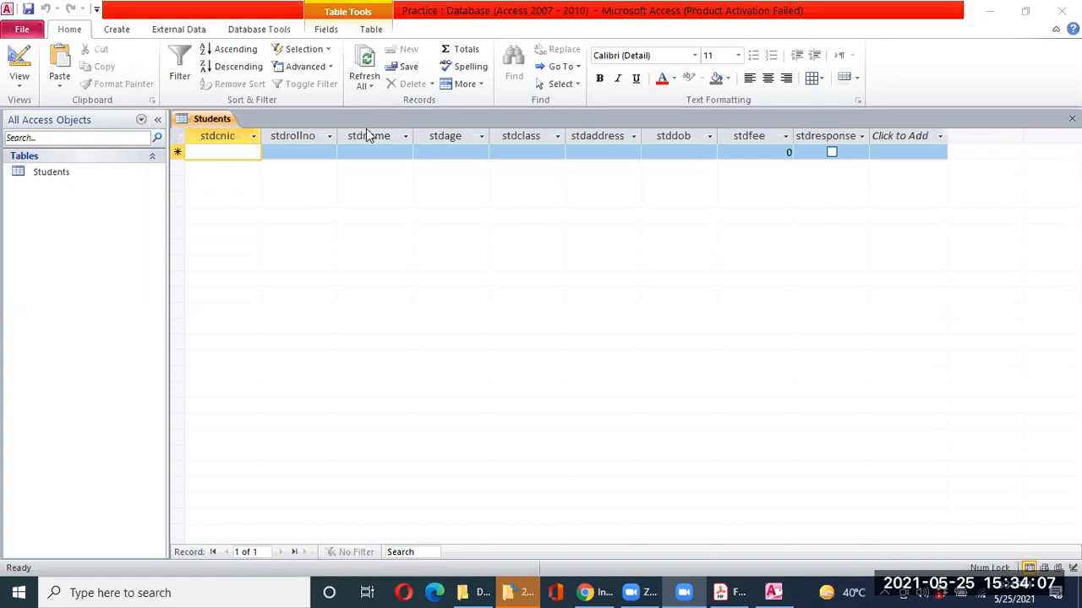
click(235, 151)
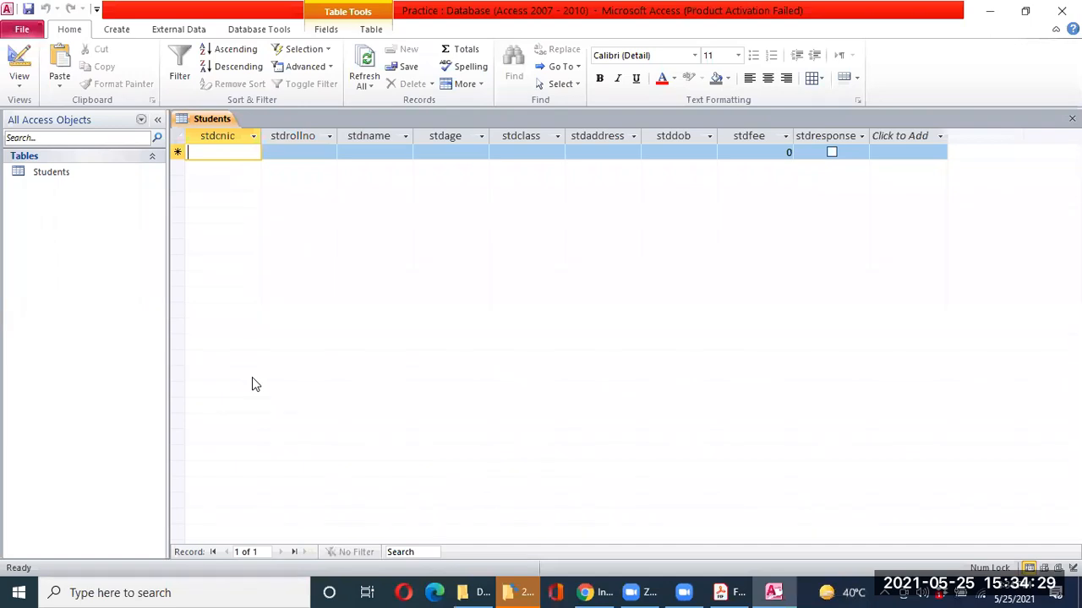
text(3)
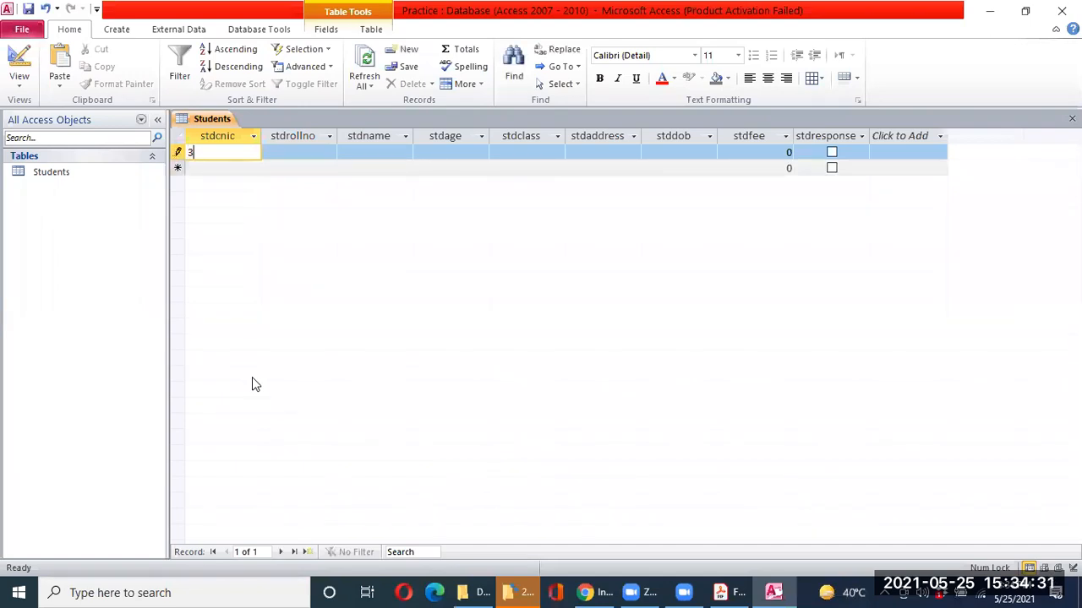
text(210)
key(Tab)
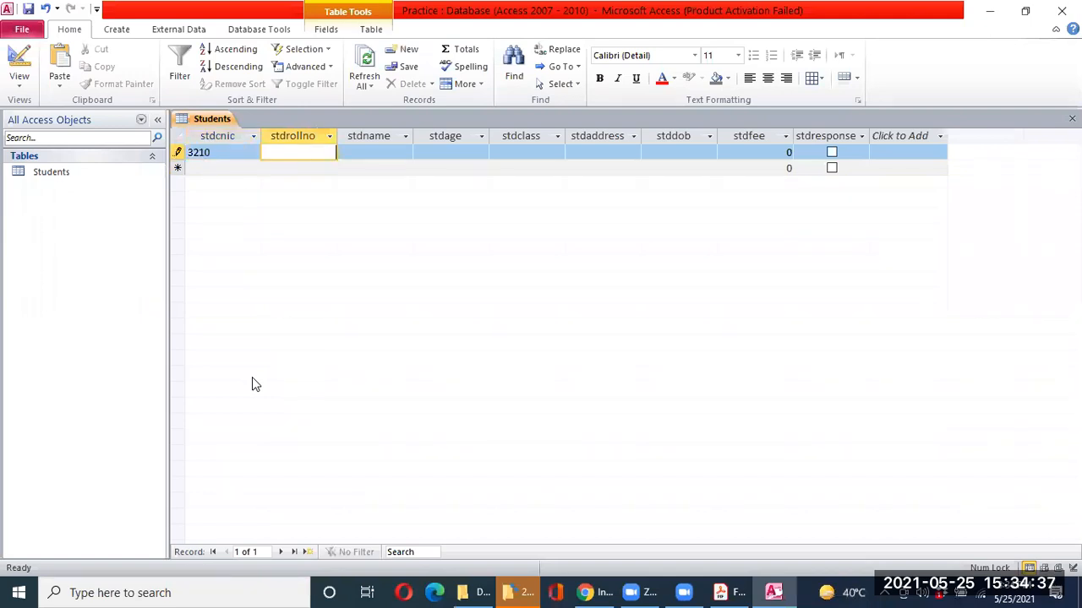
text(8977)
key(Tab)
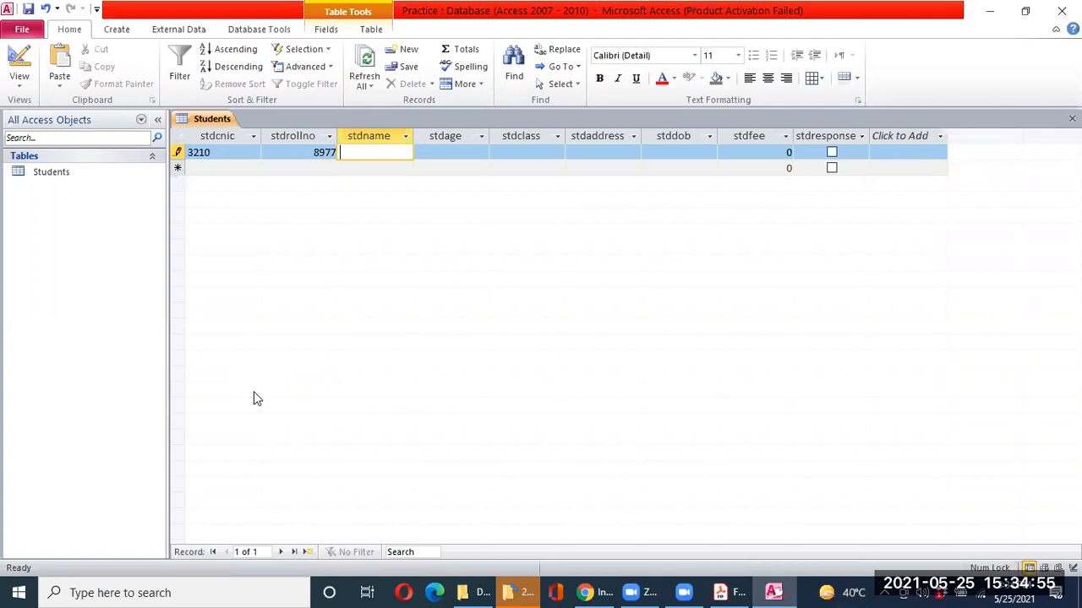
Try to move on to a new record while the required stdname field is left empty
key(Tab)
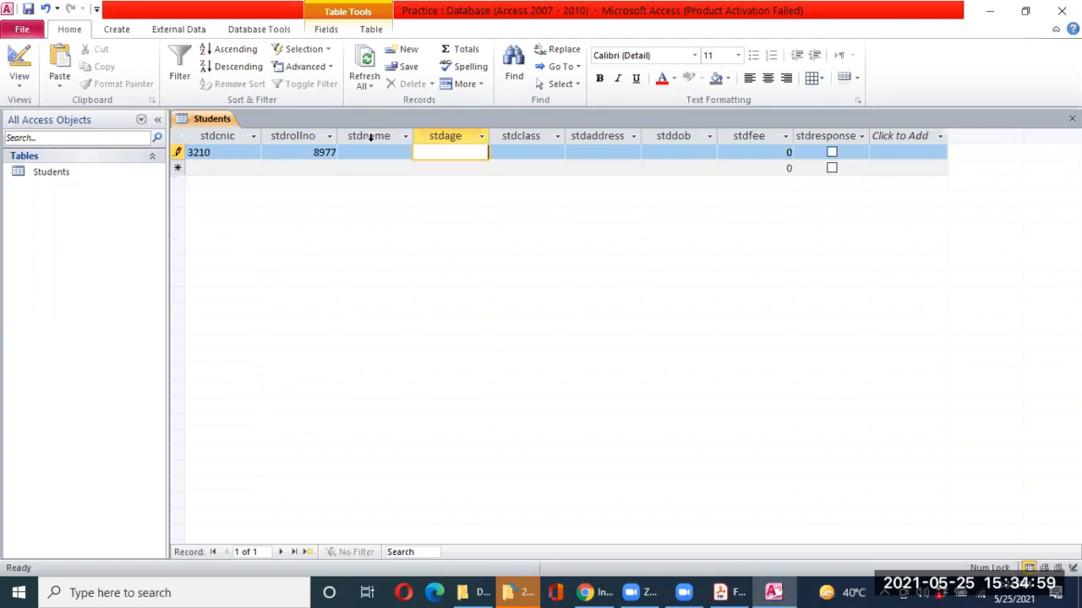
click(375, 167)
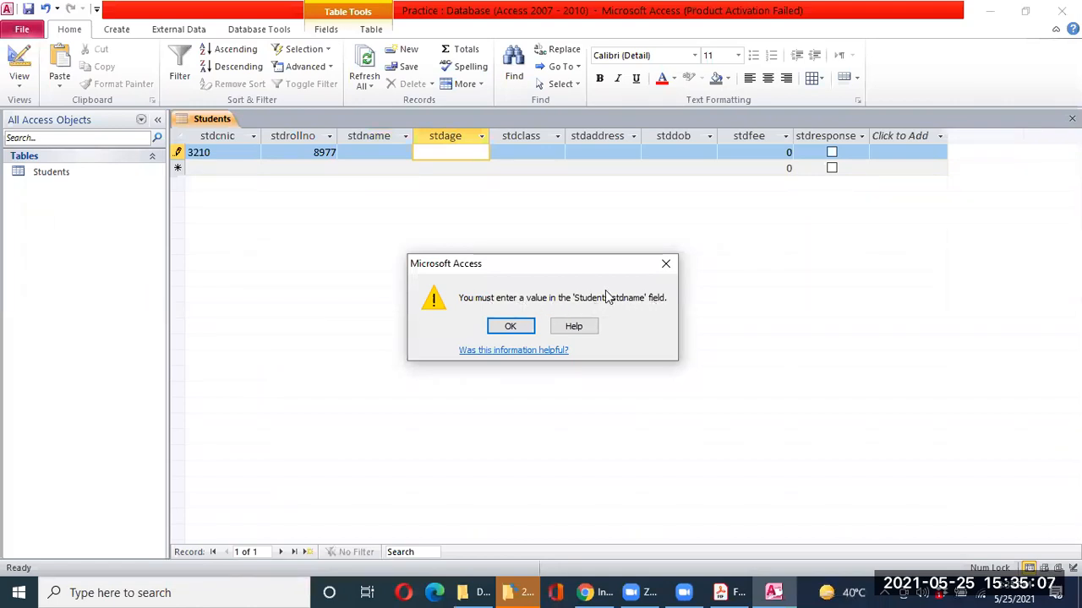
click(509, 328)
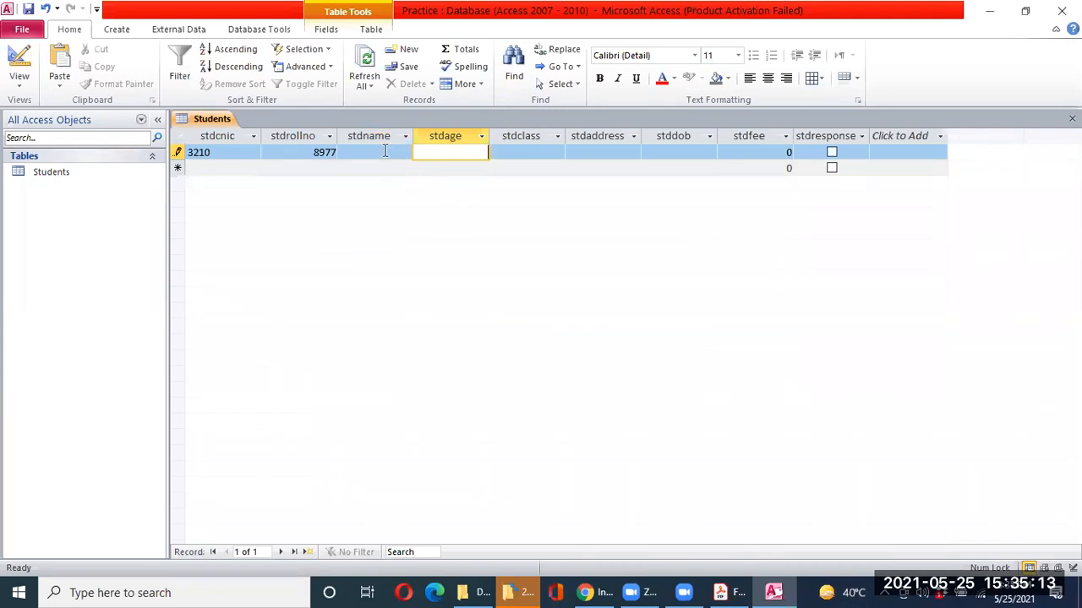
click(385, 151)
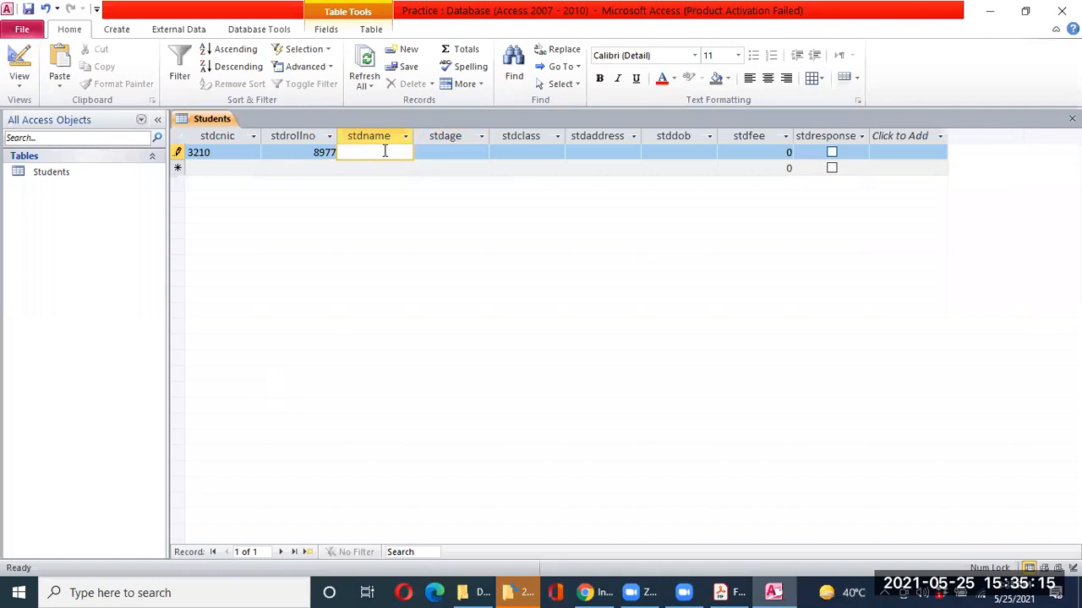
key(Tab)
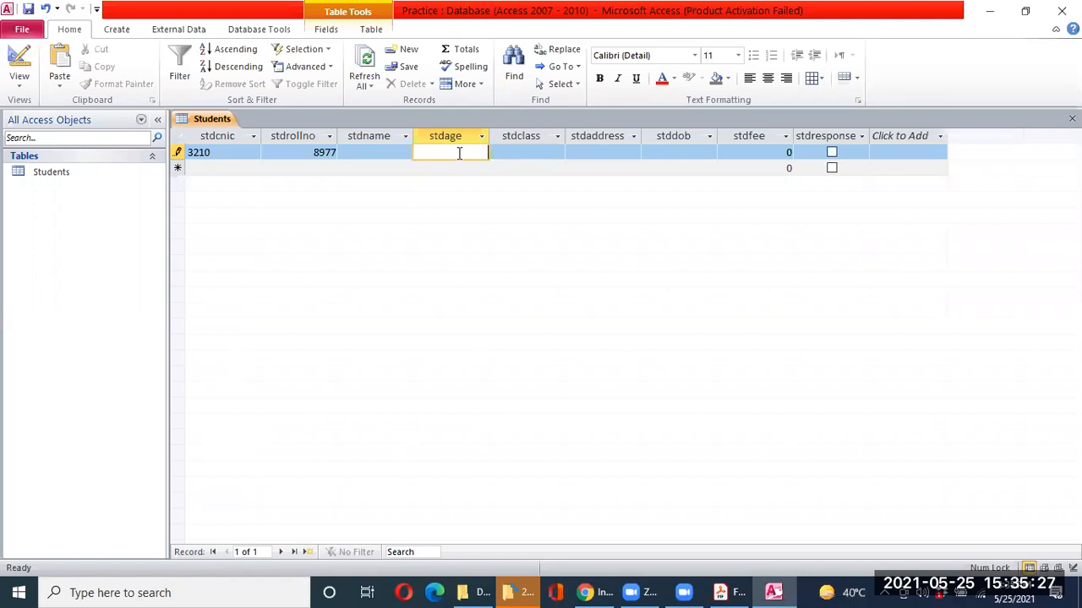
text(s)
key(BackSpace)
Enter the student's name in the first record's stdname field
click(394, 152)
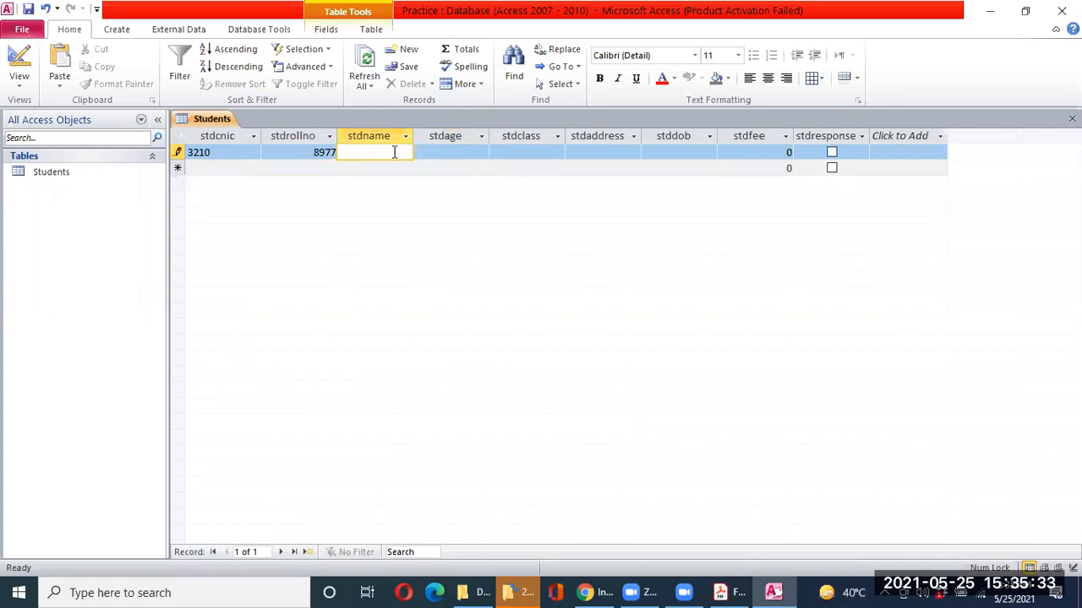
text(Usman)
key(Tab)
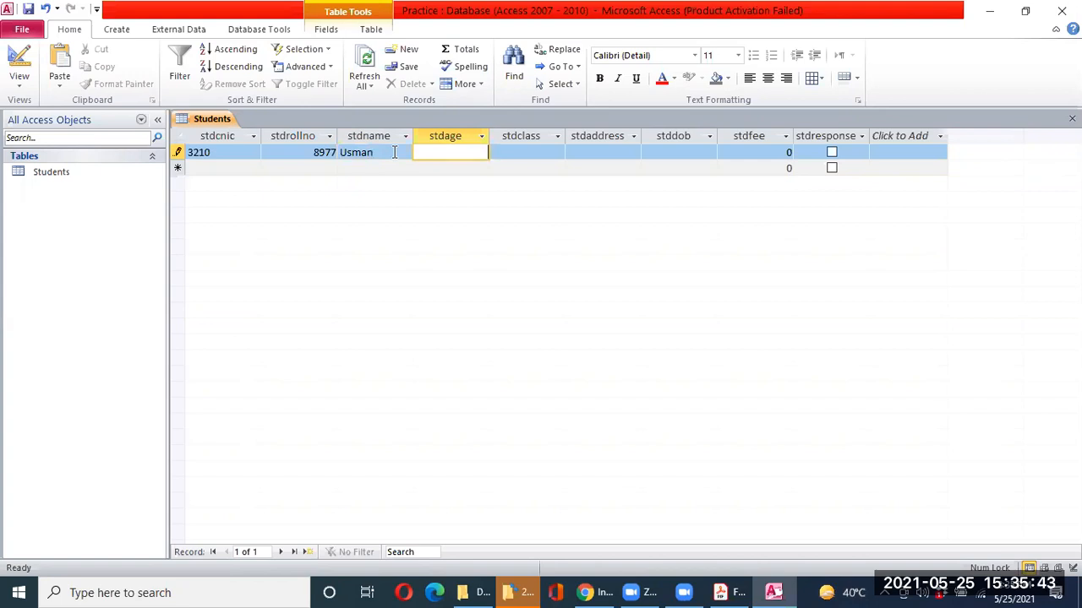
Try an age of 17 in the stdage field to test its validation rule, and clear the entry
text(17)
key(Tab)
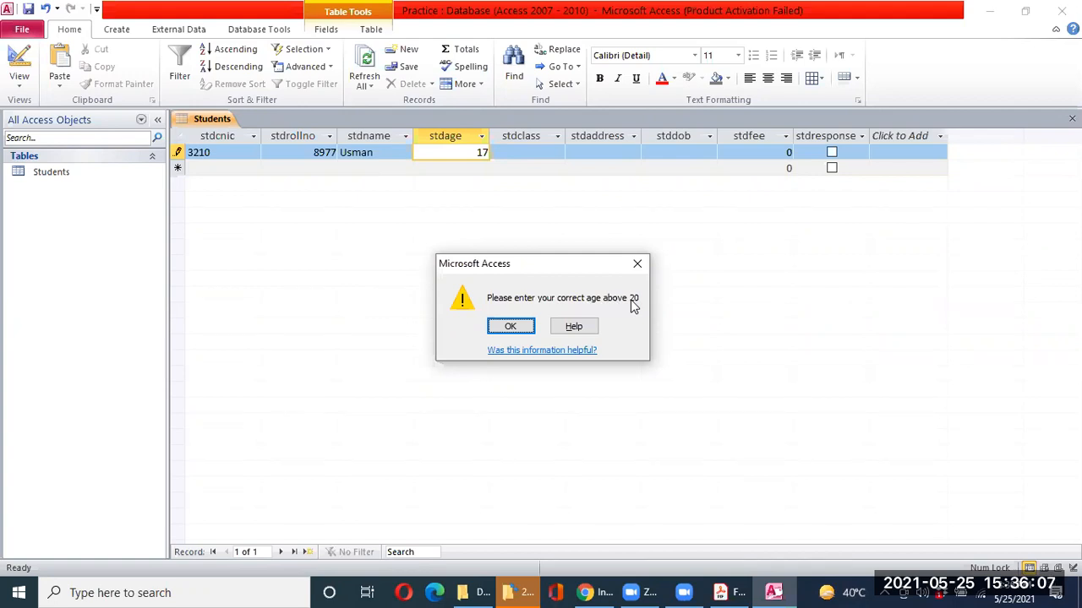
click(518, 327)
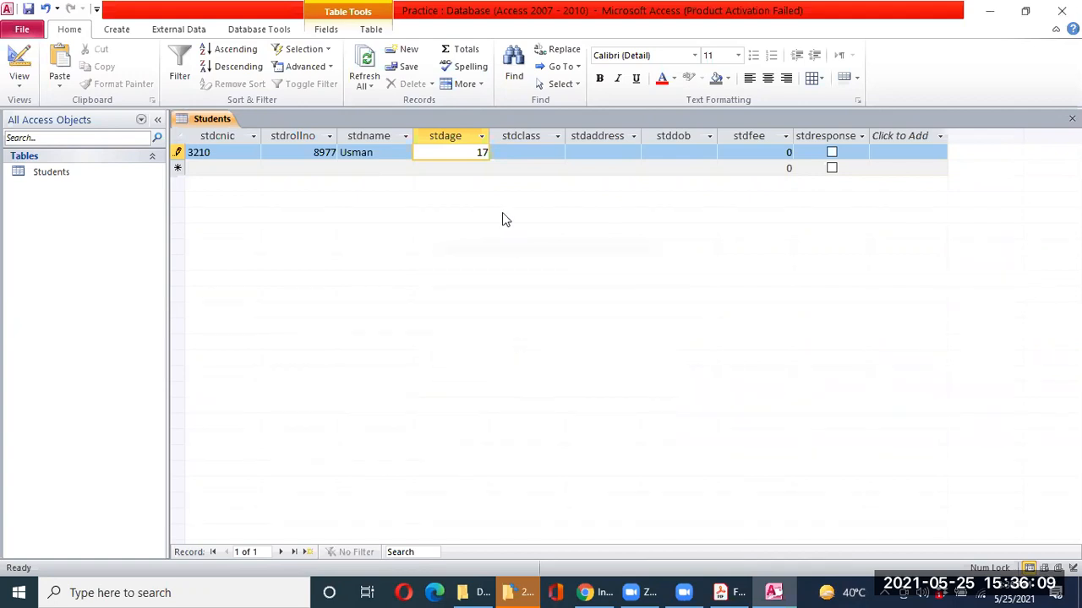
click(476, 167)
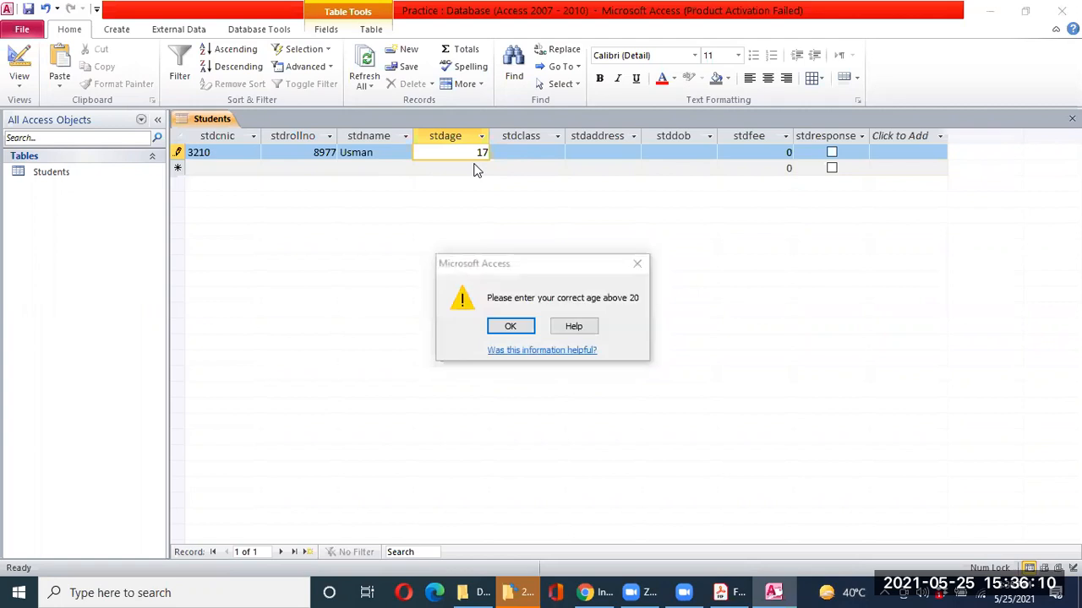
click(512, 325)
key(BackSpace)
key(BackSpace)
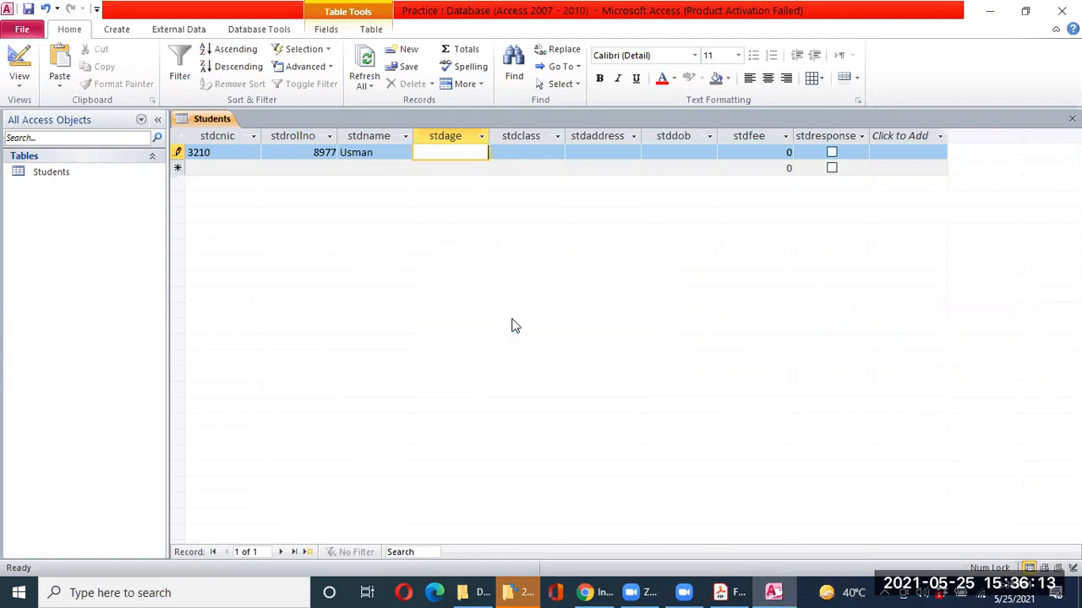
Set the first record's stdage to 22 and choose BSSE as its stdclass
text(22)
key(Tab)
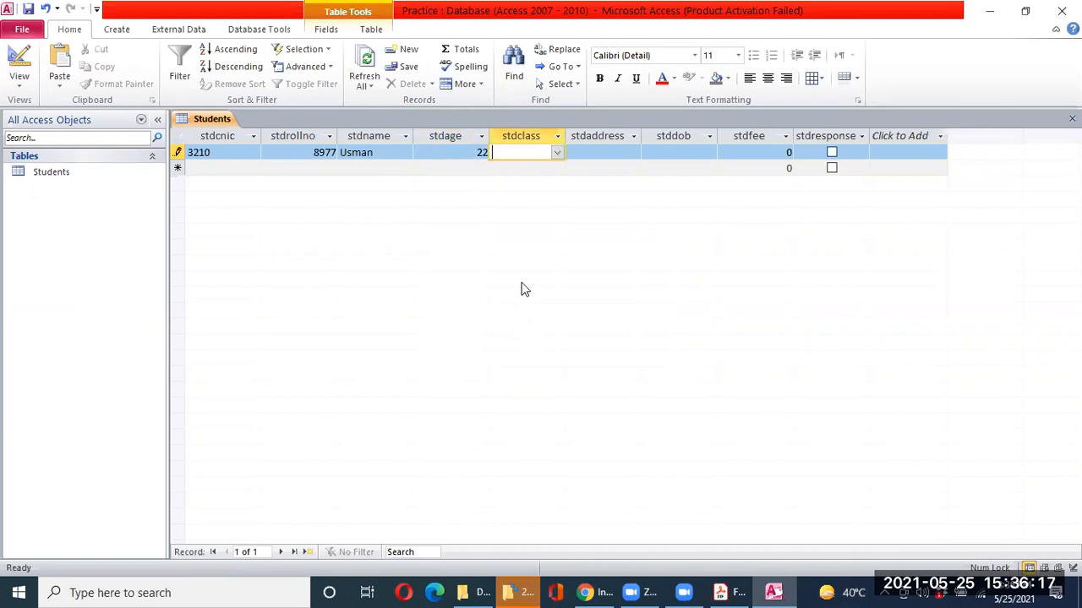
click(556, 152)
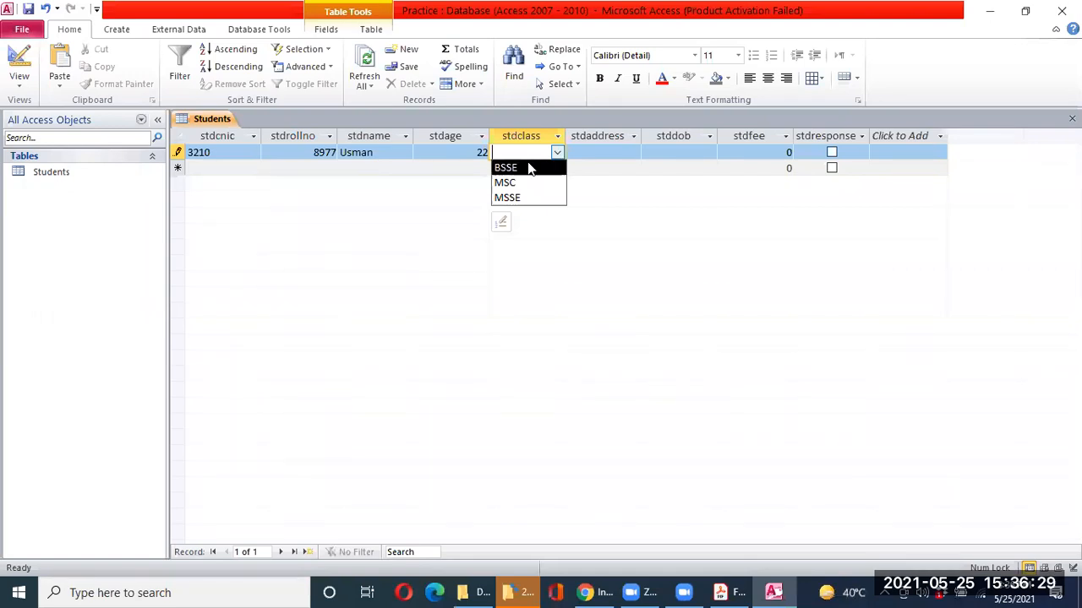
click(518, 168)
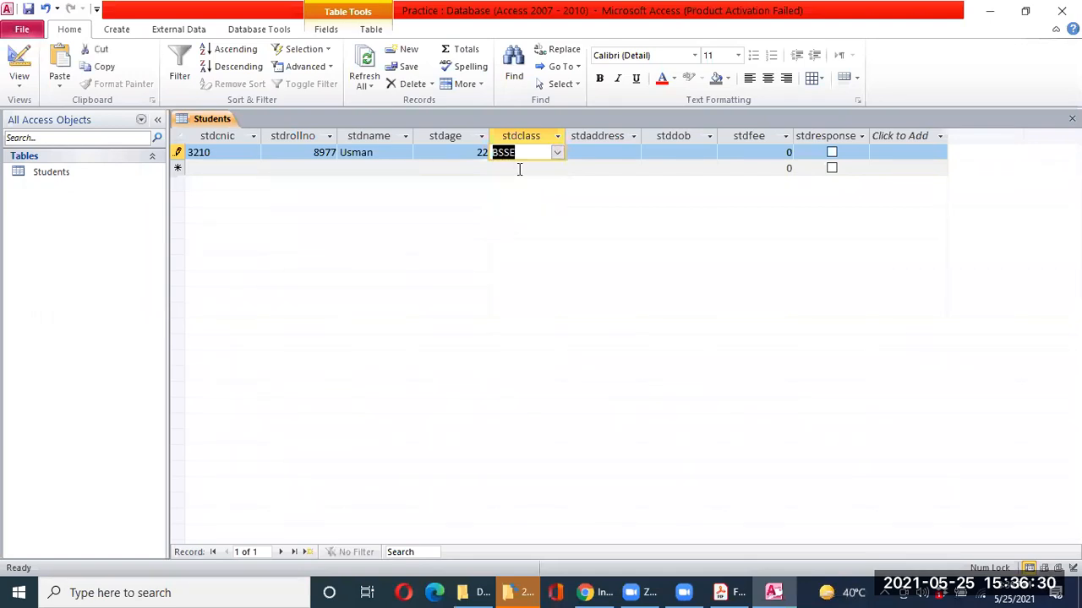
Fill in the student's address in the first record's stdaddress field
click(622, 151)
text(Faisalabad)
key(Tab)
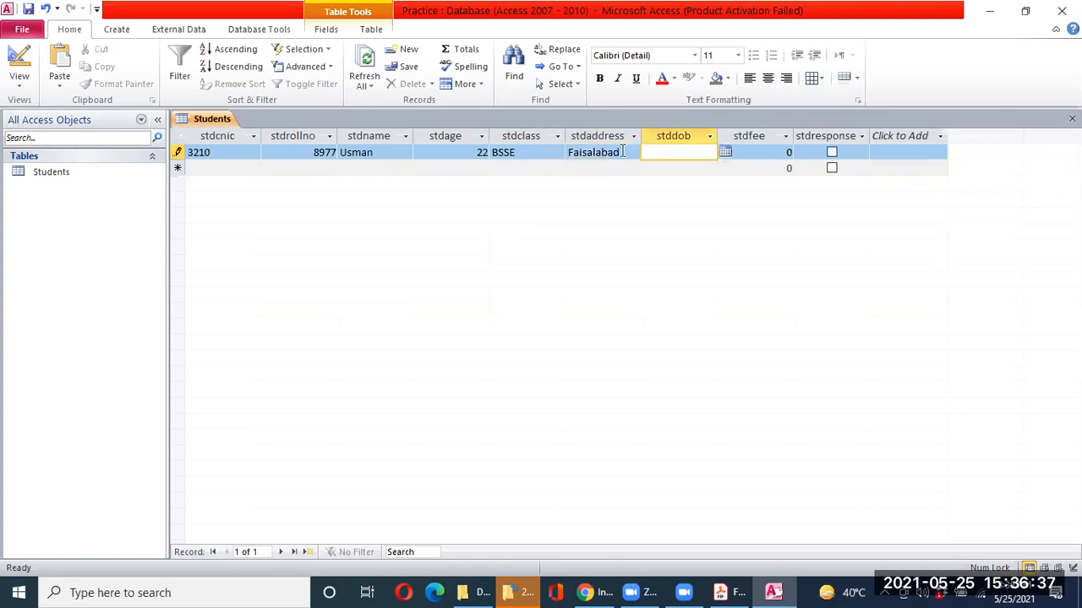
Pick the student's date of birth from the calendar for the first record's stddob field
click(730, 156)
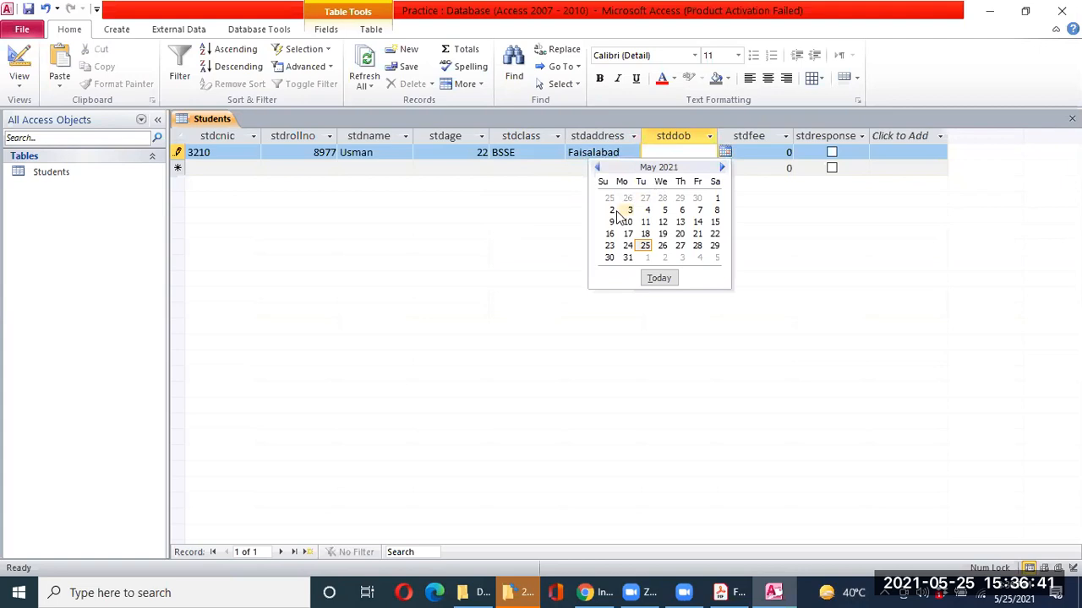
click(597, 168)
click(597, 167)
click(597, 167)
click(598, 167)
click(598, 167)
click(597, 167)
click(610, 210)
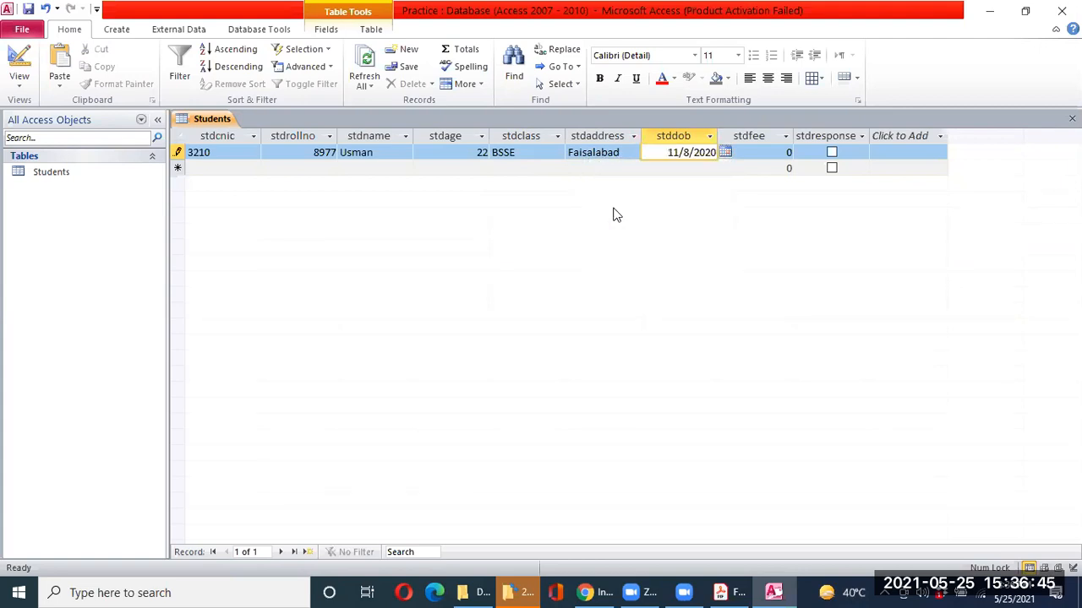
Set the first record's stdfee to 349999, tick its stdresponse box, and move on to a new record
click(771, 150)
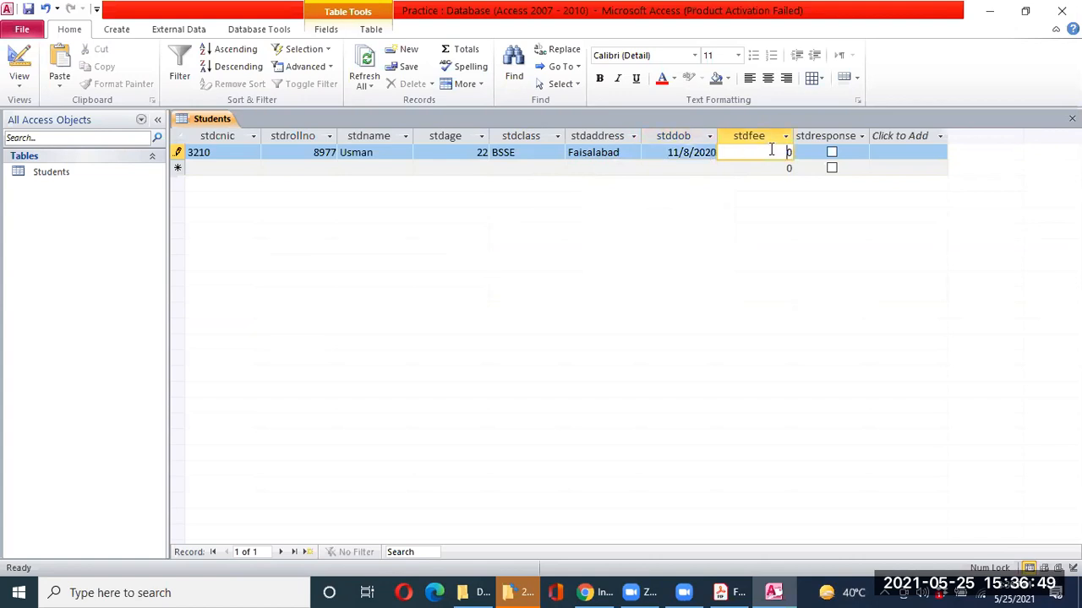
text(34)
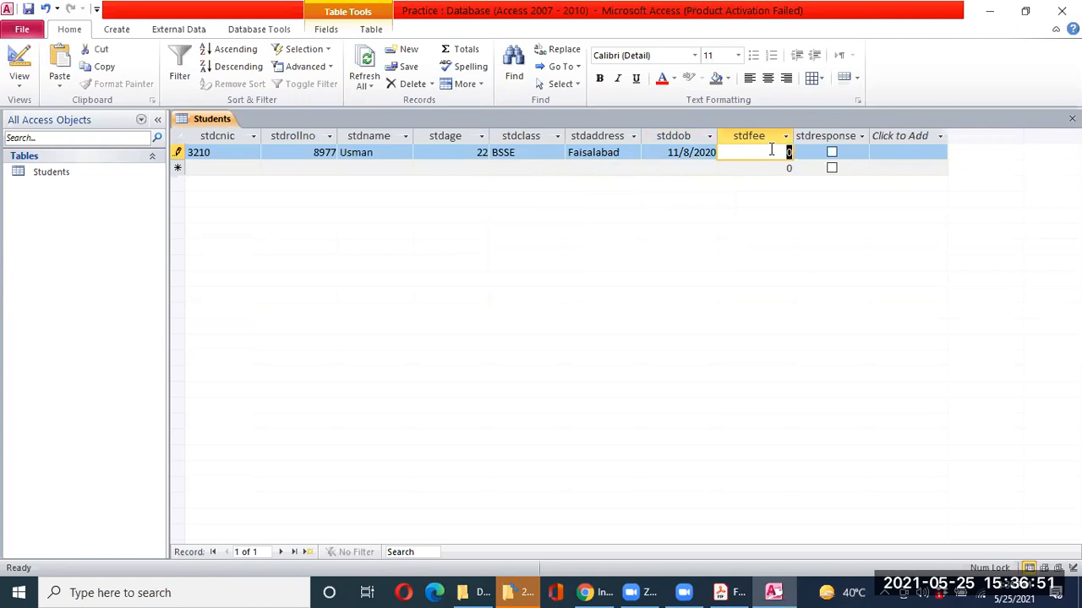
text(9999)
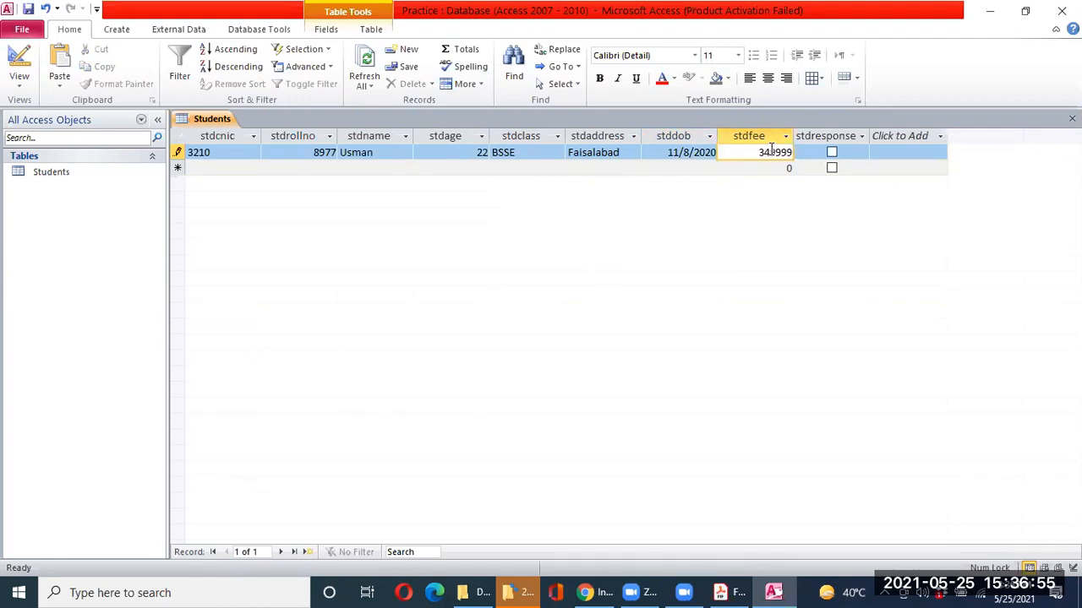
click(831, 150)
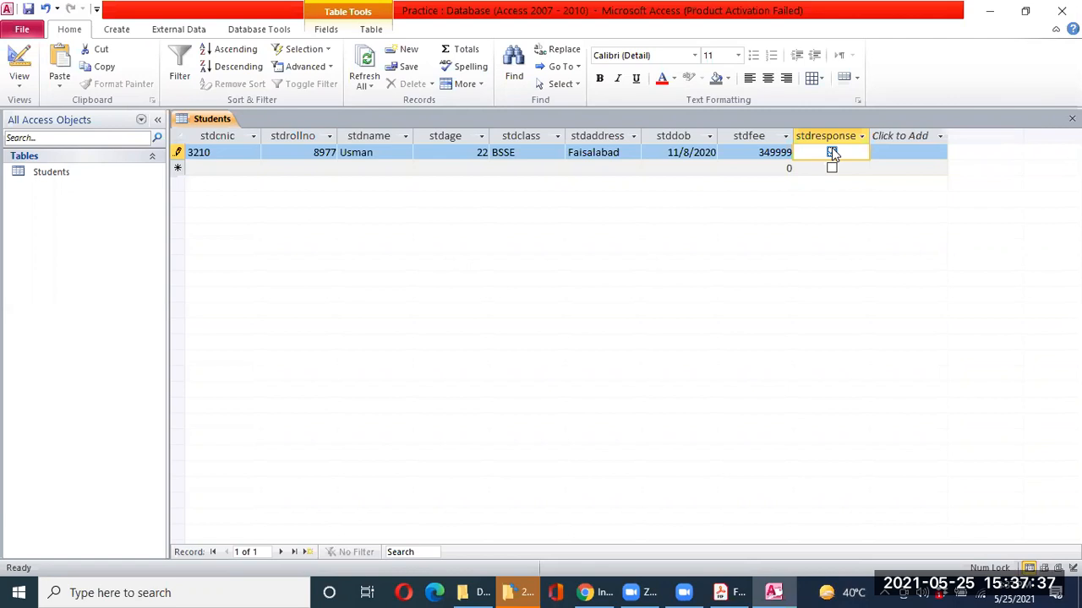
key(Tab)
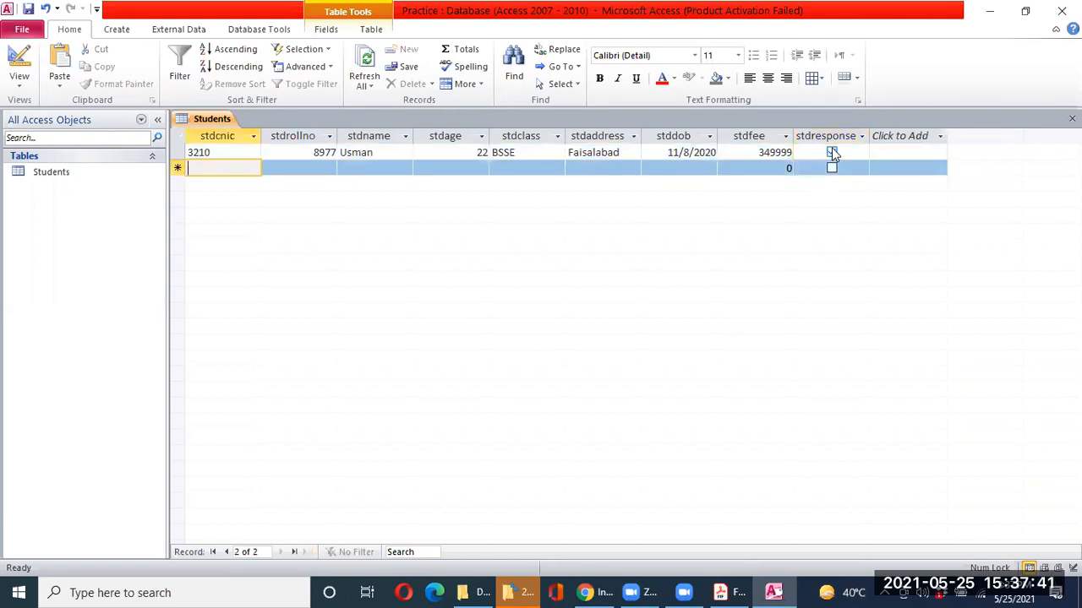
Start a second record by entering the student's CNIC number, roll number and name
text(3453)
key(Tab)
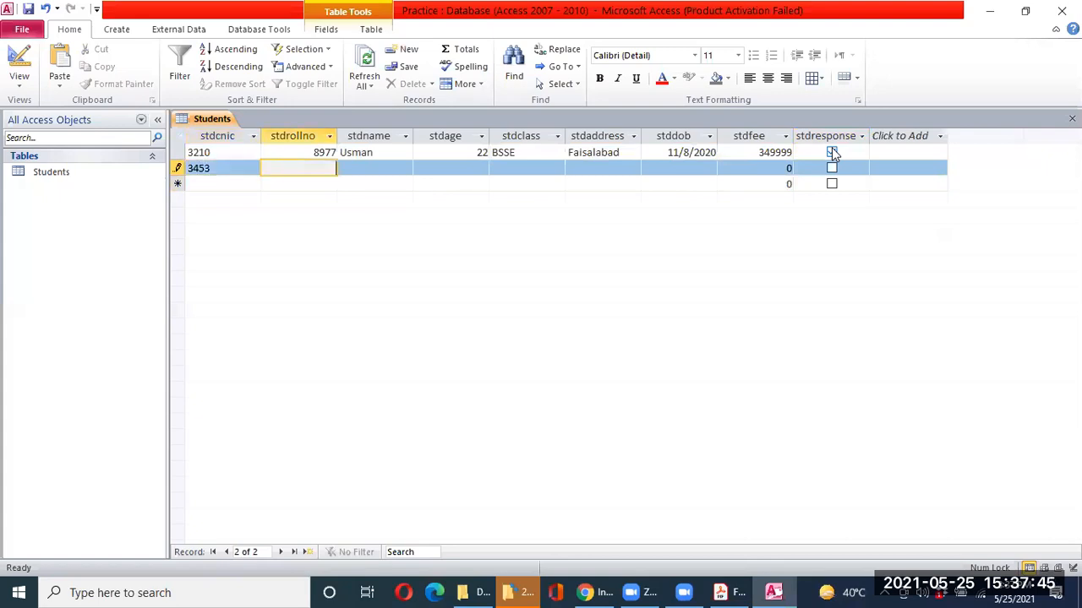
text(7876)
key(Tab)
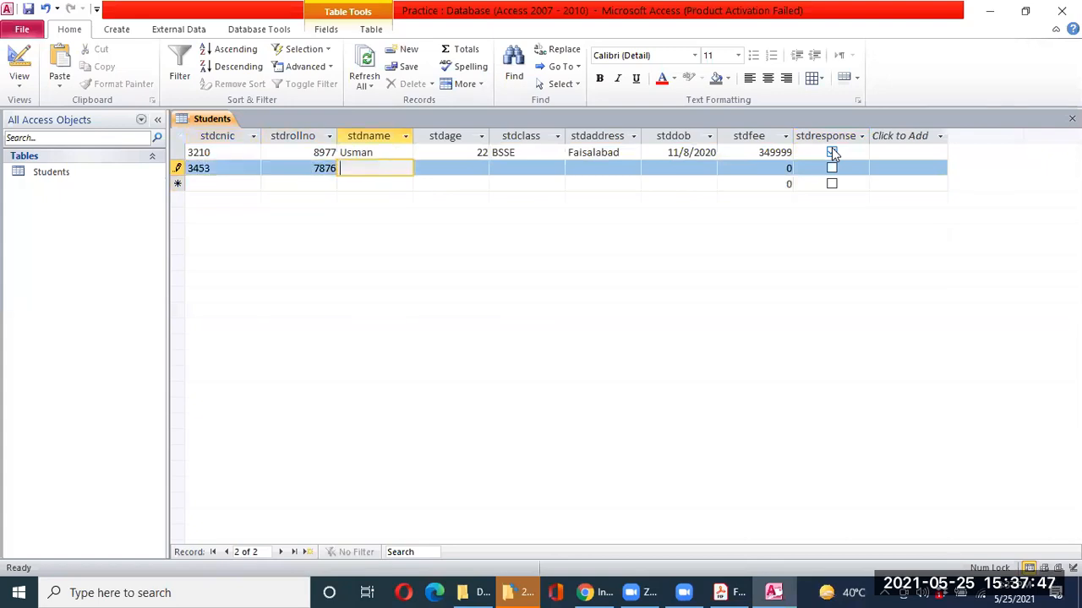
text(Abdullah)
key(Tab)
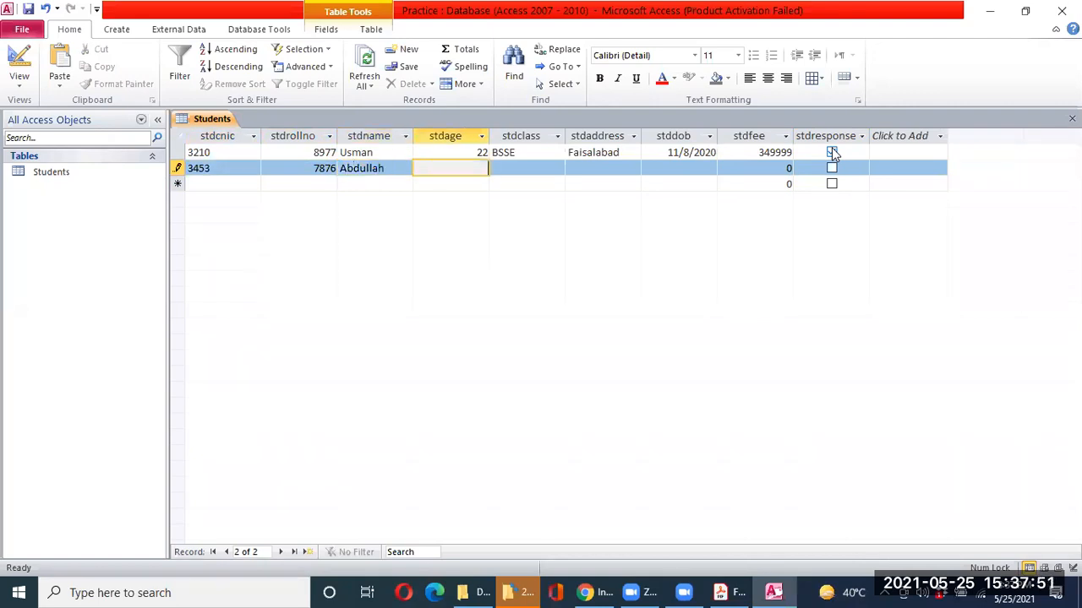
Set the second record's stdage to 21 and choose BSSE as its stdclass
text(21)
key(Tab)
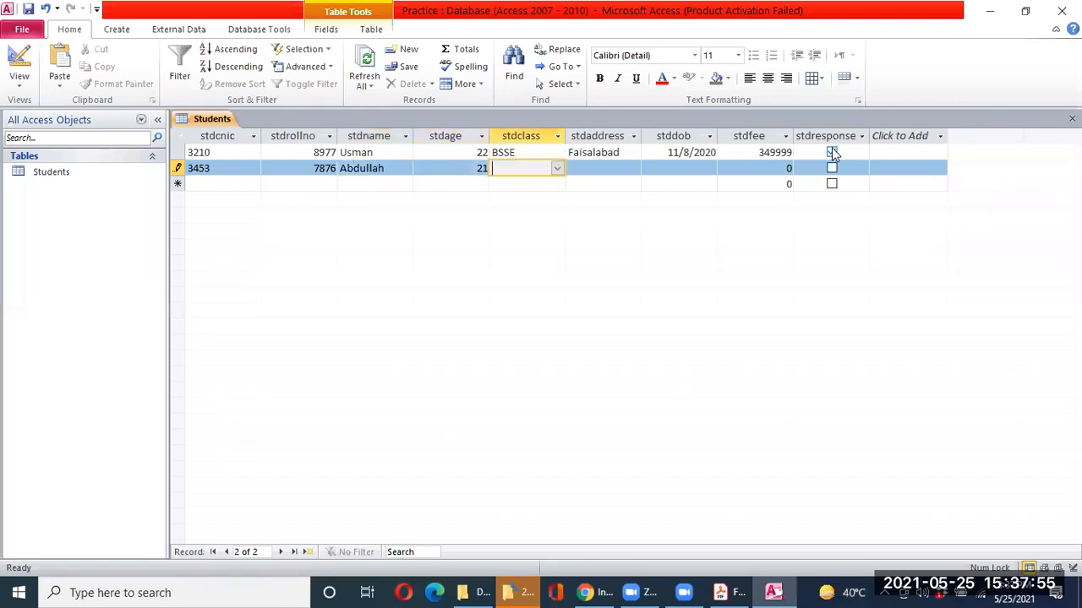
click(558, 168)
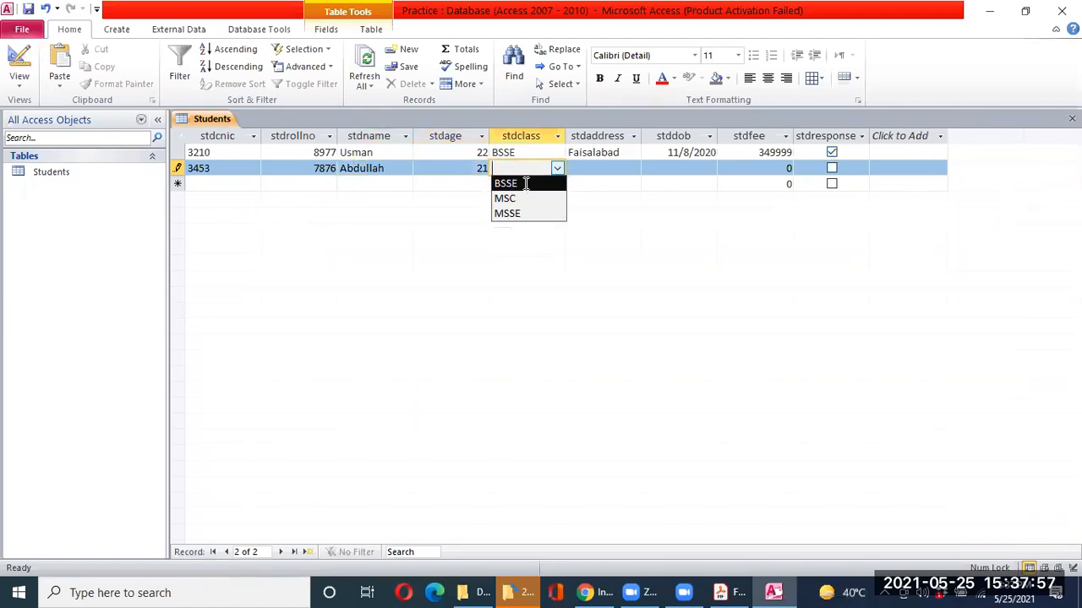
click(524, 181)
Fill in the second record's stdaddress and pick the student's date of birth from the calendar for stddob
click(589, 172)
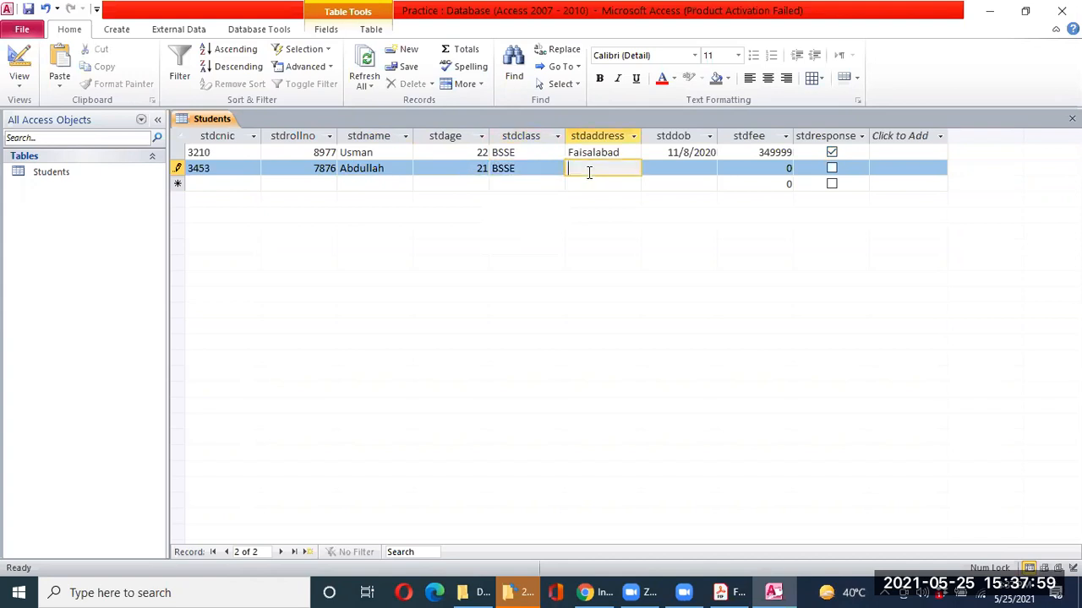
text(Lahore)
key(Tab)
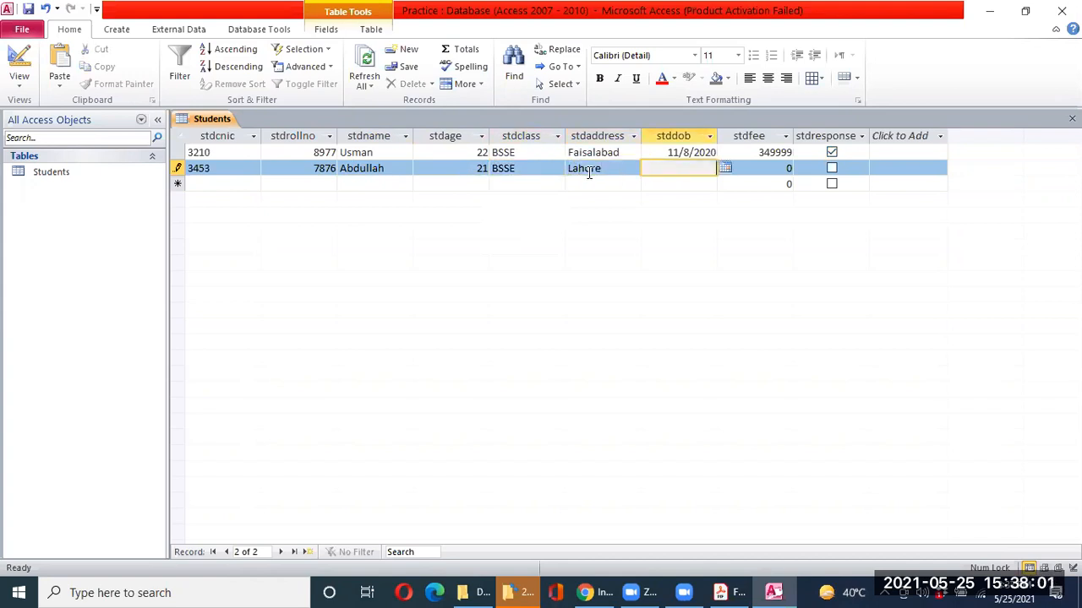
click(725, 168)
click(663, 226)
Set the second record's stdfee to 45000, leave stdresponse unticked, and complete the record
key(Tab)
text(45000)
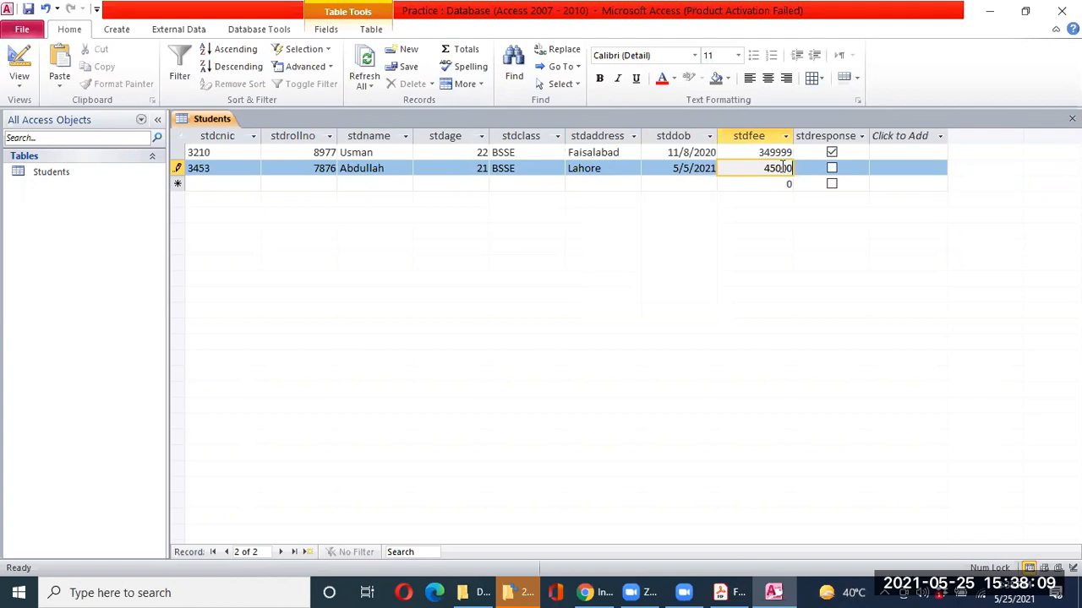
click(832, 169)
click(832, 169)
key(Tab)
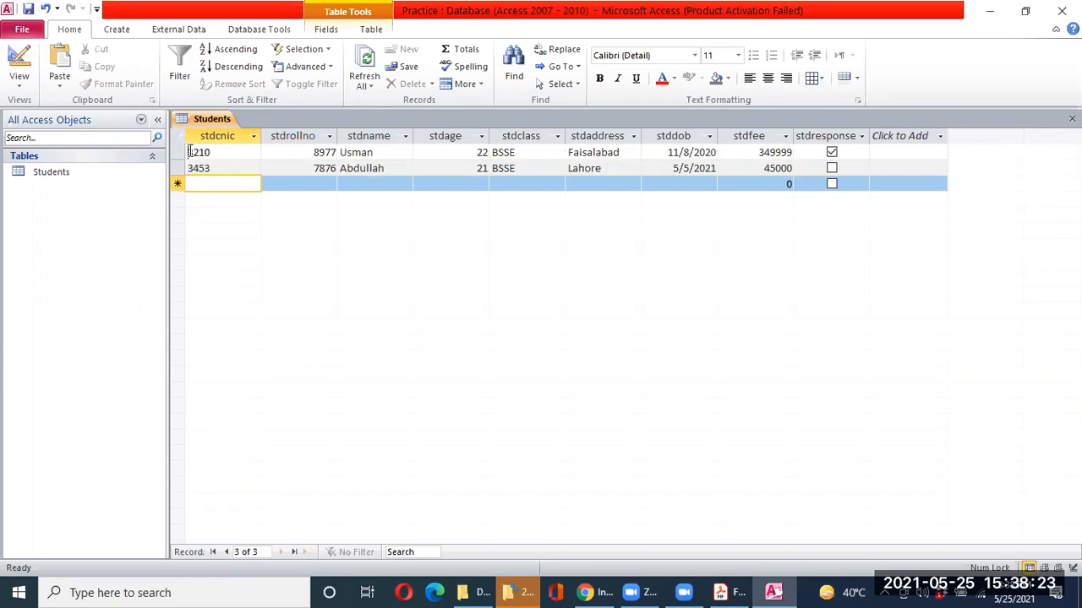
Start a third record that repeats the first record's stdcnic value, and enter the student's roll number and name
drag(189, 152, 213, 152)
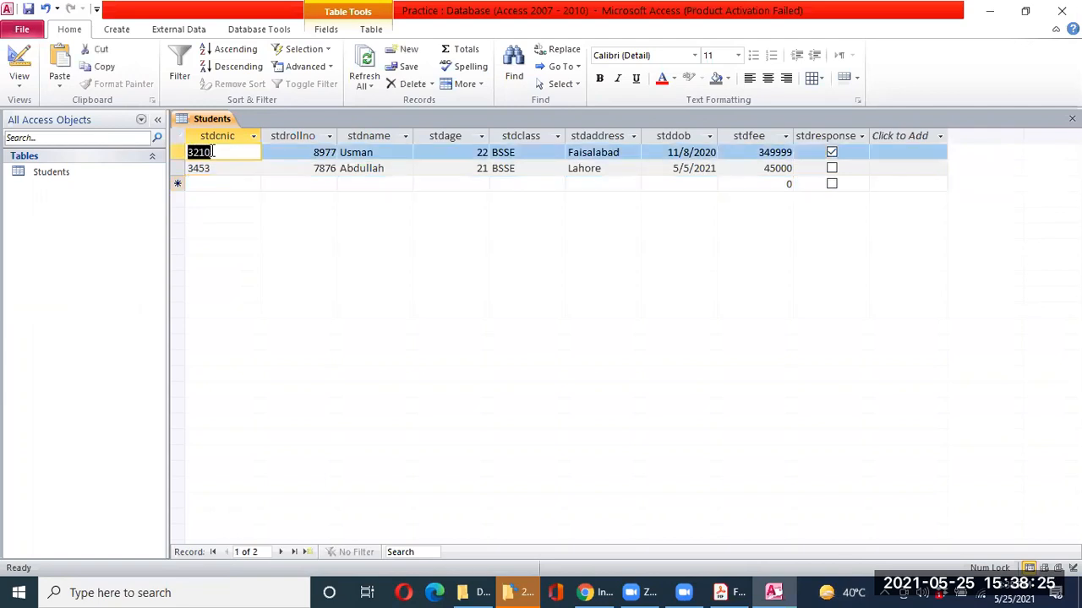
click(228, 184)
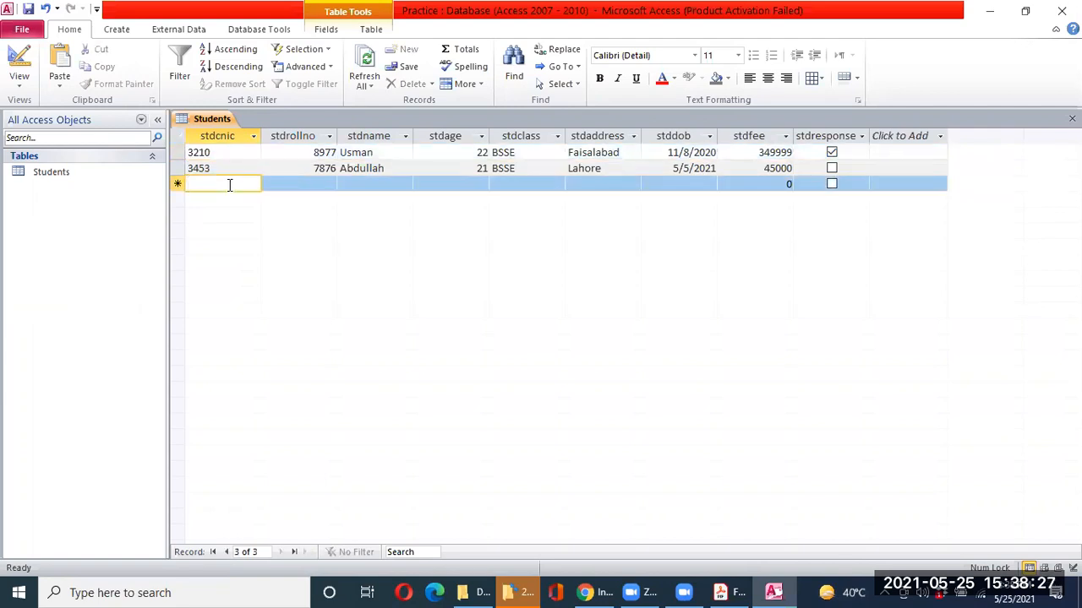
text(3210)
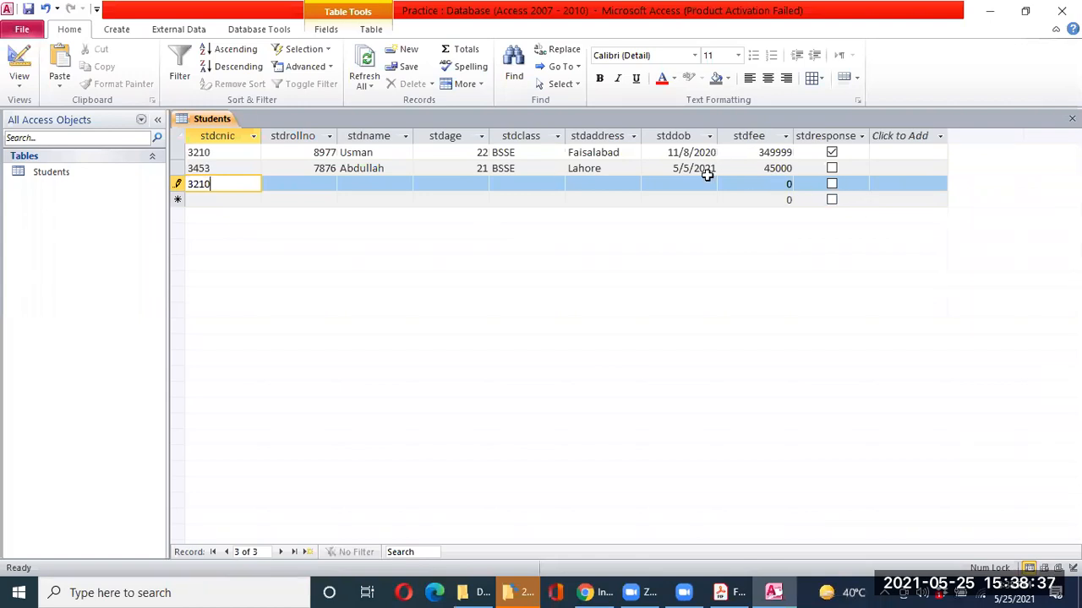
key(Tab)
text(7865)
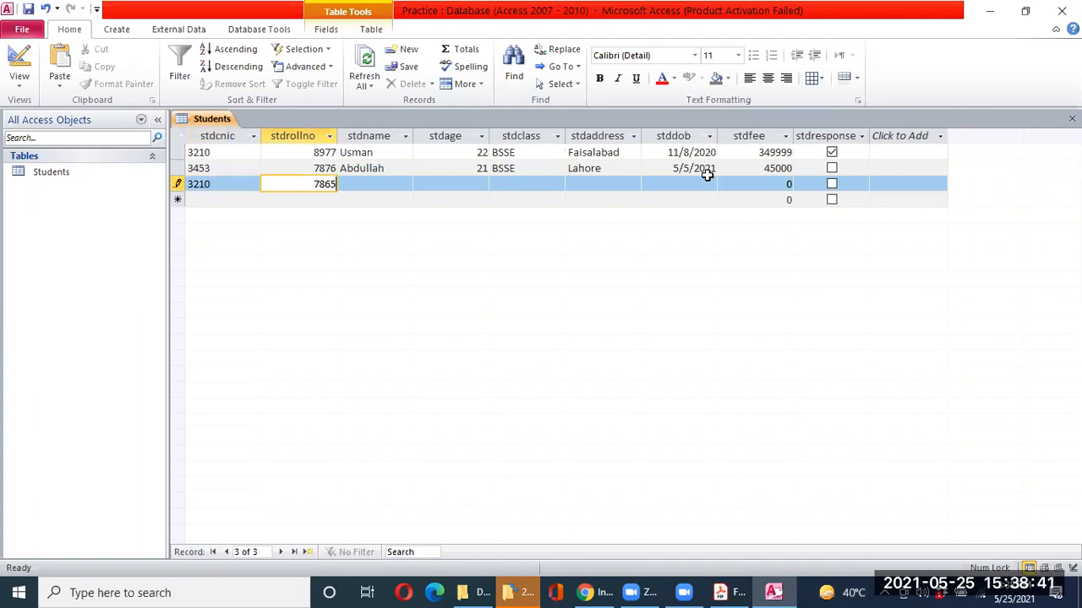
key(Tab)
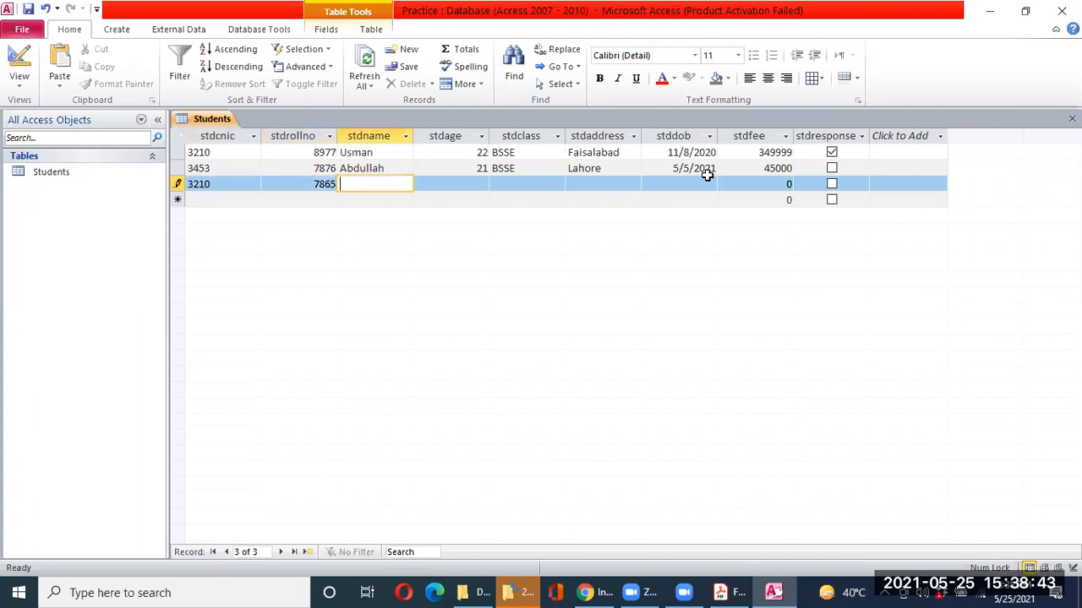
text(Bilal)
key(Tab)
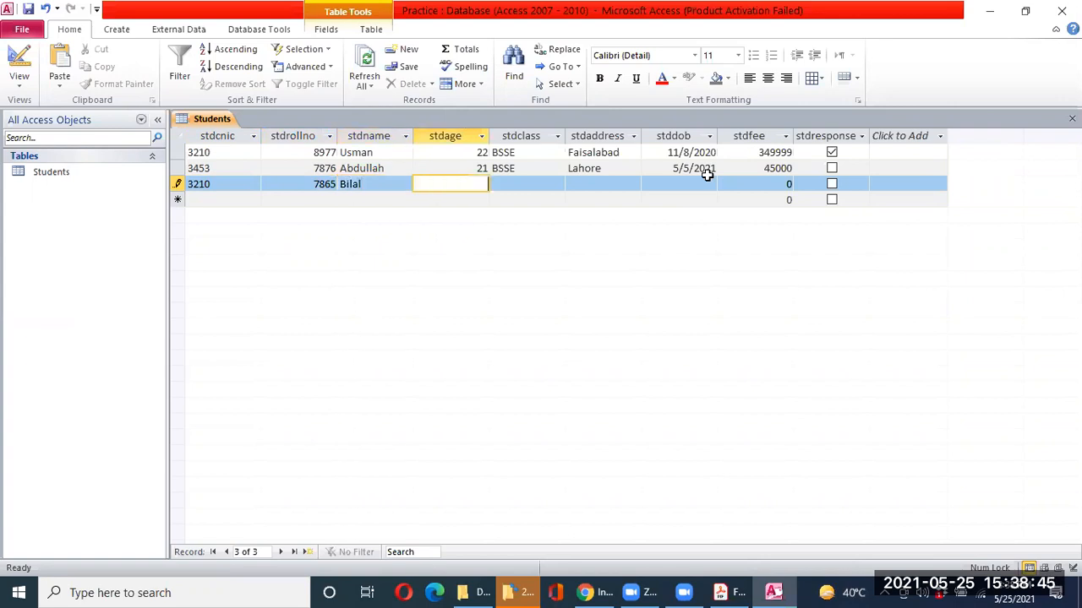
Set the third record's stdage to 22 and its stdclass to MSC
text(22)
key(Tab)
text(m)
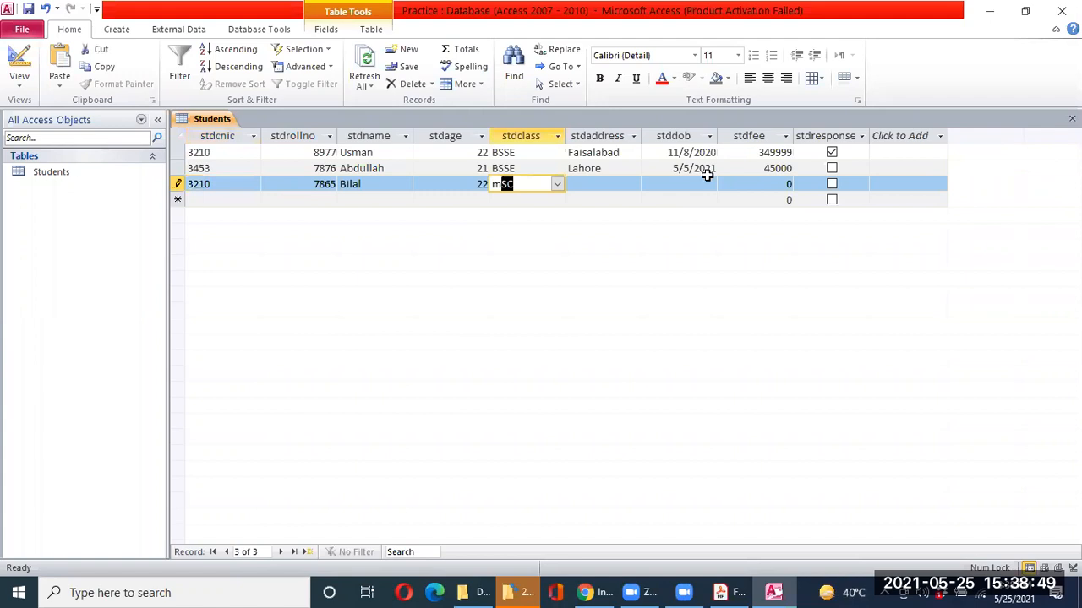
key(Tab)
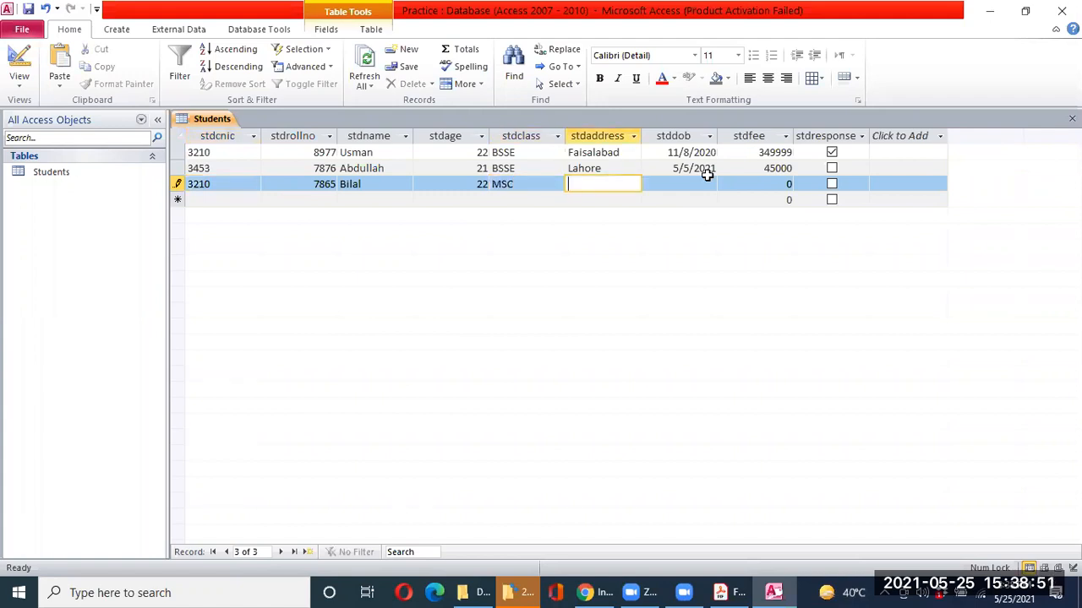
Fill in the third record's stdaddress and pick the student's date of birth from the calendar for stddob
text(Faisalabad)
key(Tab)
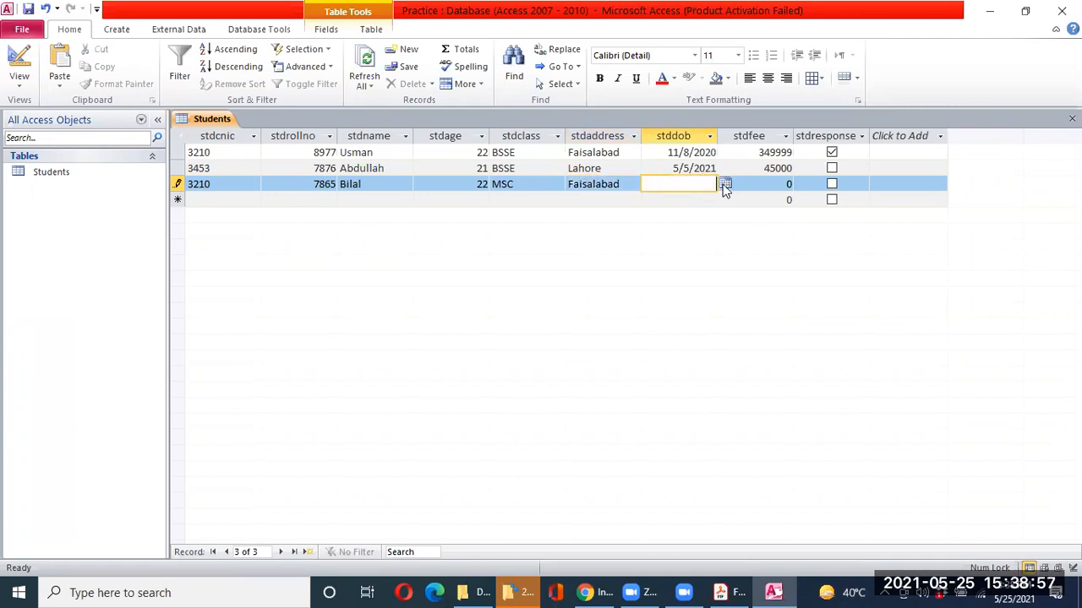
click(725, 183)
click(681, 243)
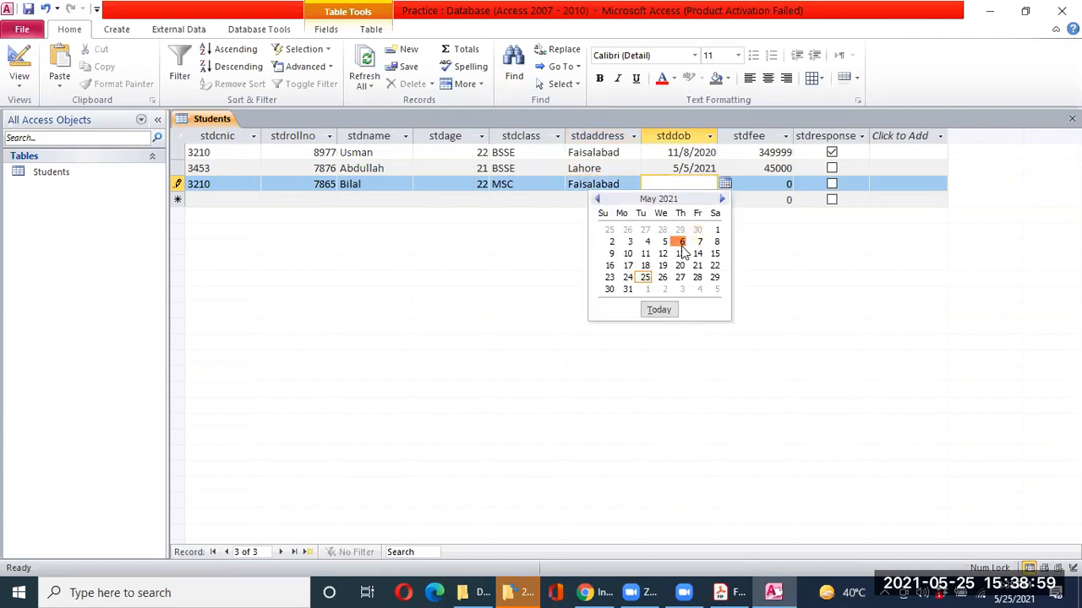
Set the third record's stdfee to 33299 and tick its stdresponse box
double_click(788, 184)
text(33299)
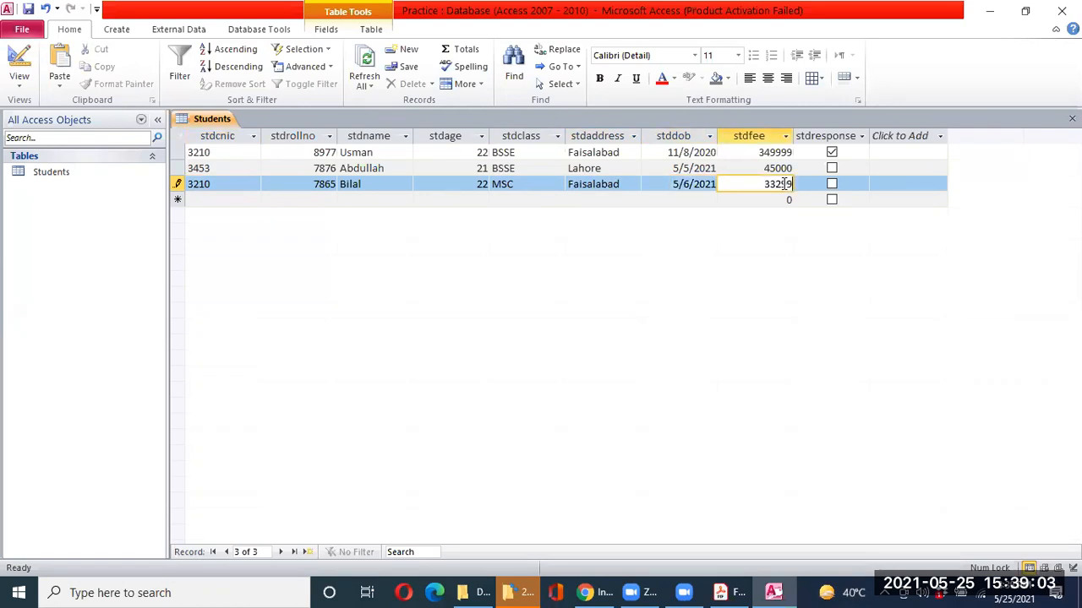
click(832, 184)
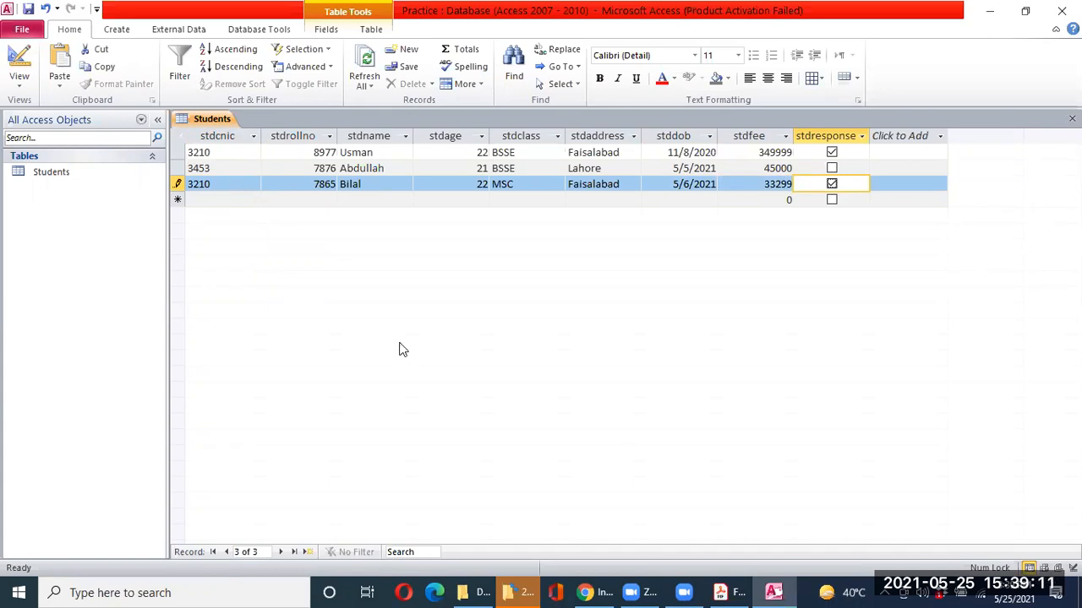
Try to save the third record with the duplicate stdcnic value to test the primary key
key(ctrl+s)
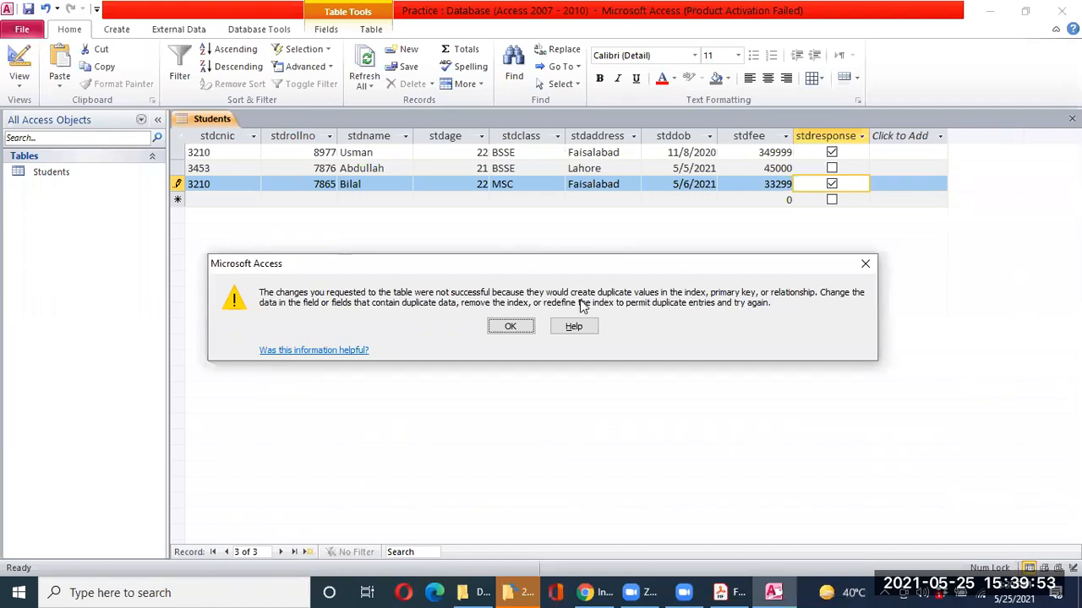
click(517, 326)
click(237, 177)
click(513, 326)
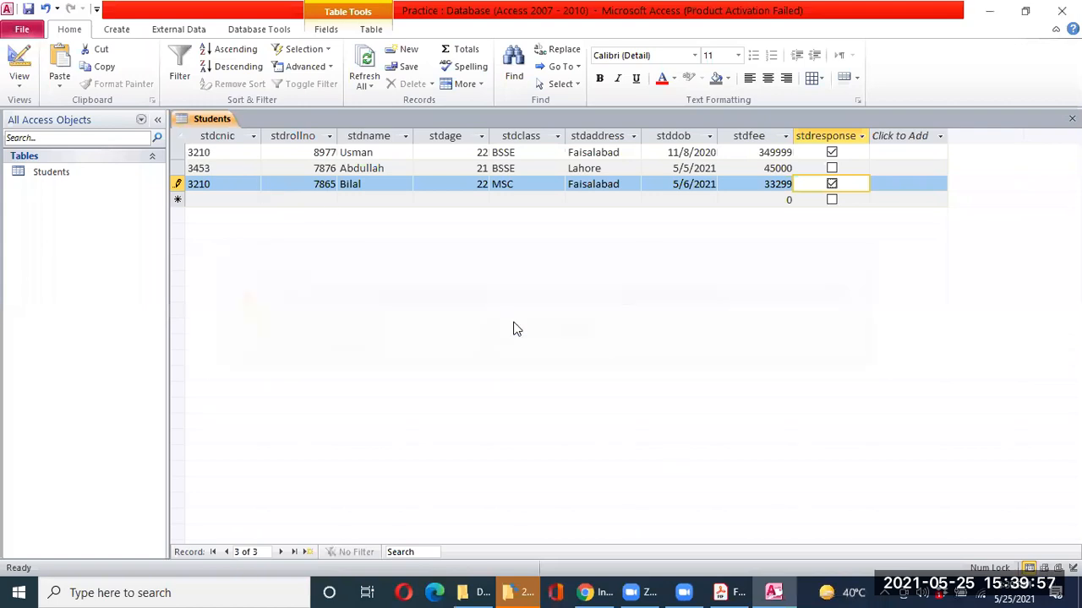
Change the last digit of the third record's stdcnic to make it unique, and complete the record
click(227, 184)
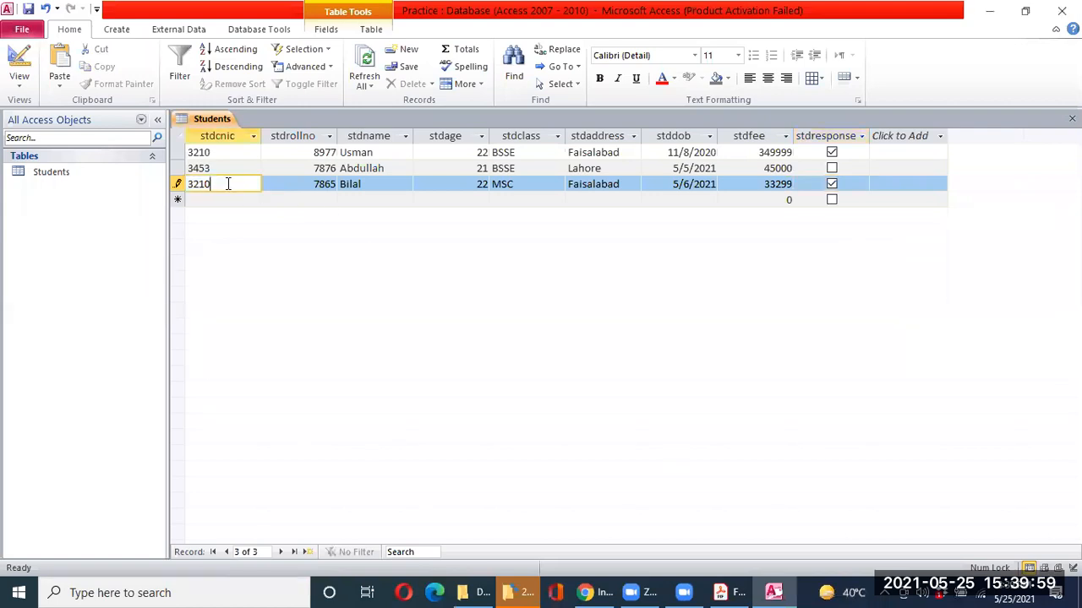
key(BackSpace)
text(11)
key(BackSpace)
key(Tab)
key(Tab)
key(Tab)
key(Tab)
key(Tab)
key(Tab)
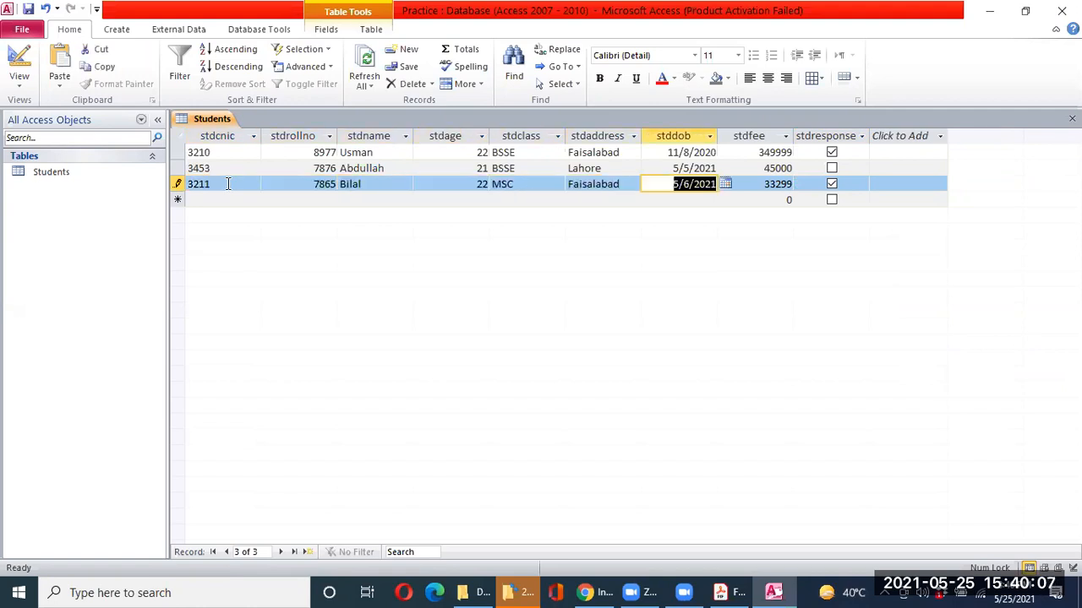
key(Tab)
key(Tab)
key(Tab)
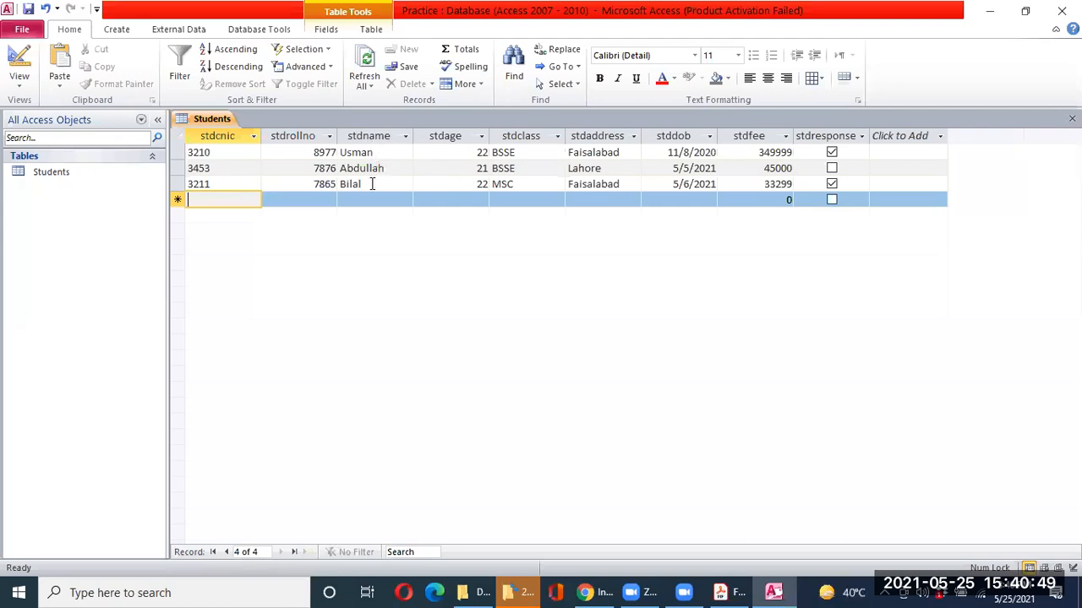
Start a fourth record with the student's CNIC number and roll number, leaving stdname blank
text(4589)
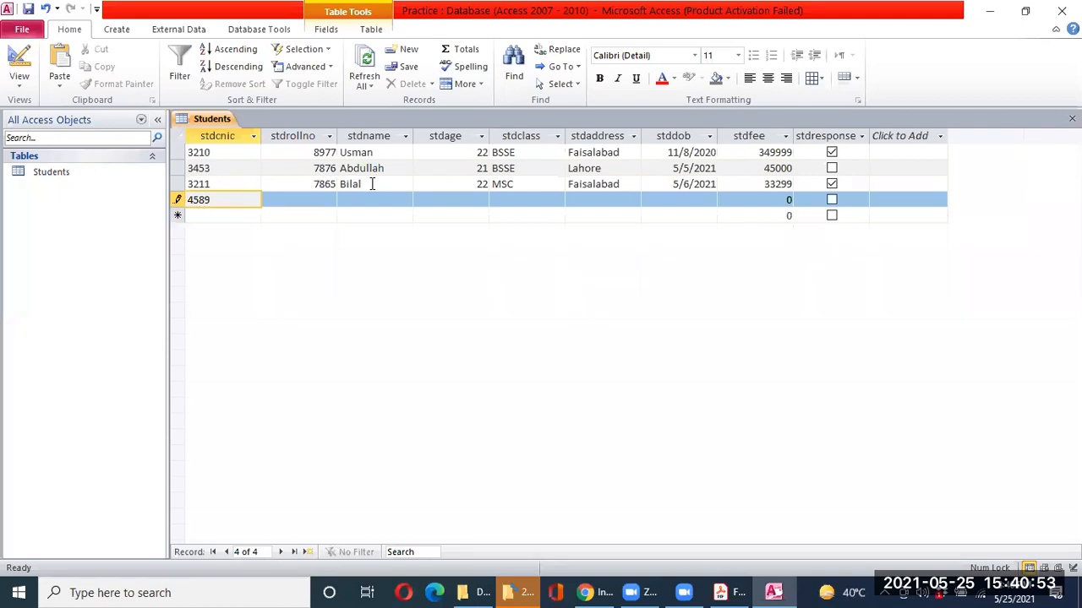
key(Tab)
text(3432)
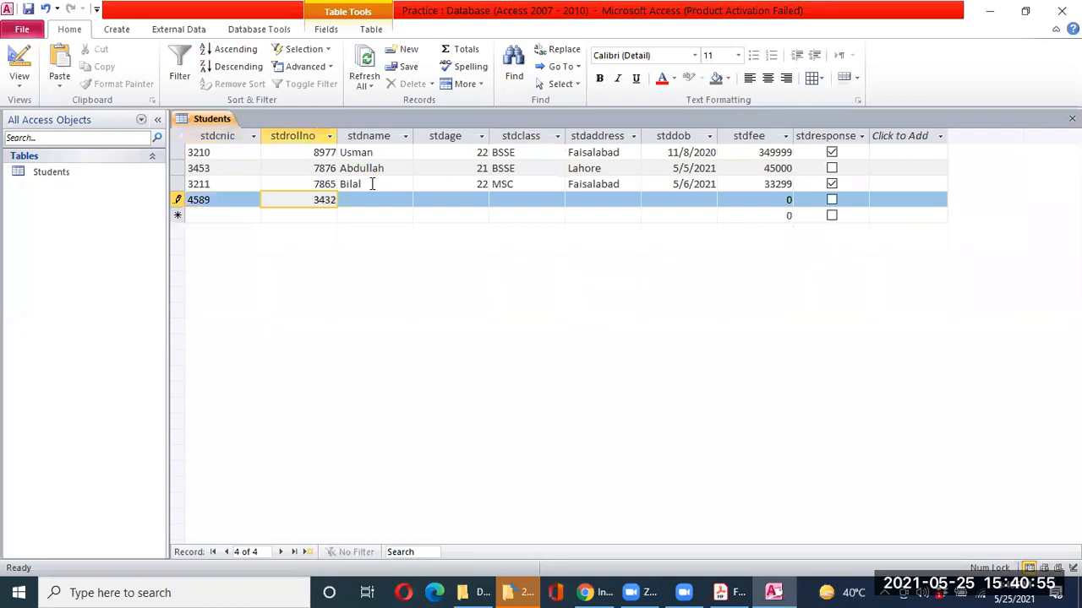
key(Tab)
key(Tab)
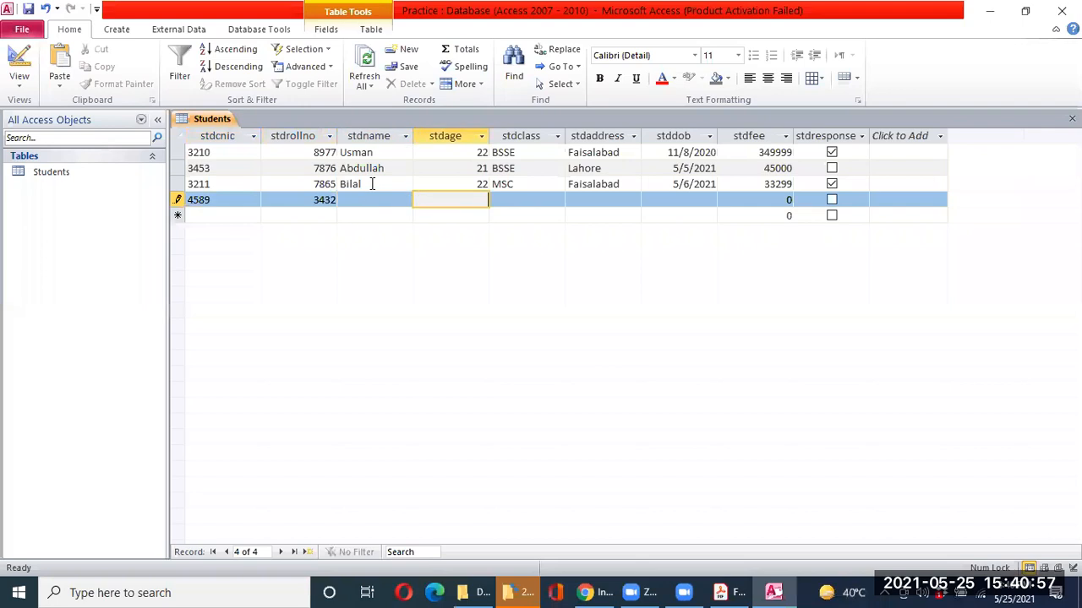
Fill in the fourth record with stdage 40, stdclass MSC, stdaddress Khi and the student's date of birth
text(40)
key(Tab)
text(ms)
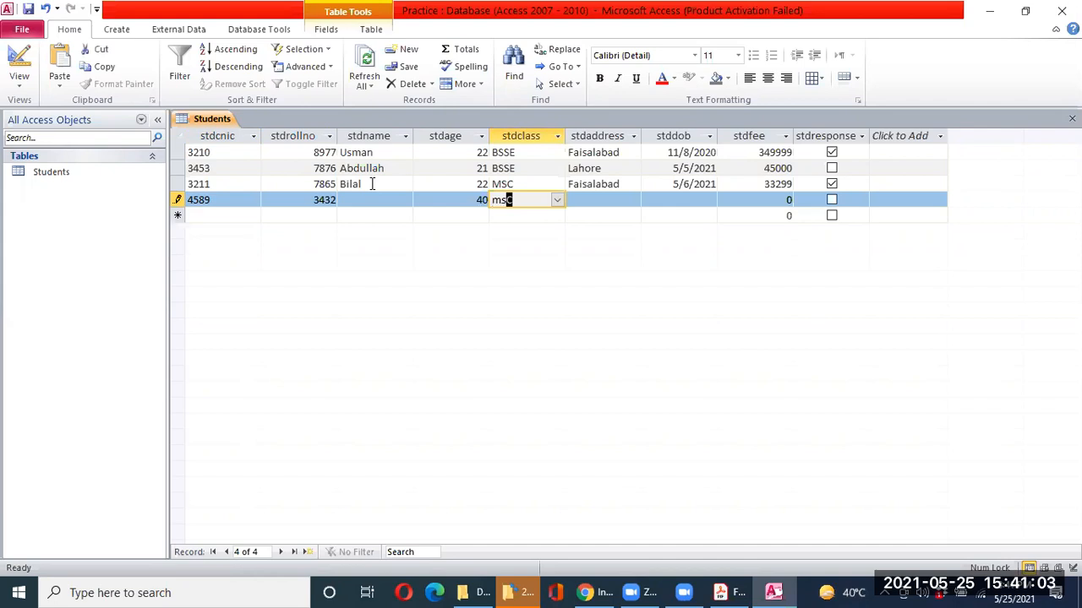
key(Tab)
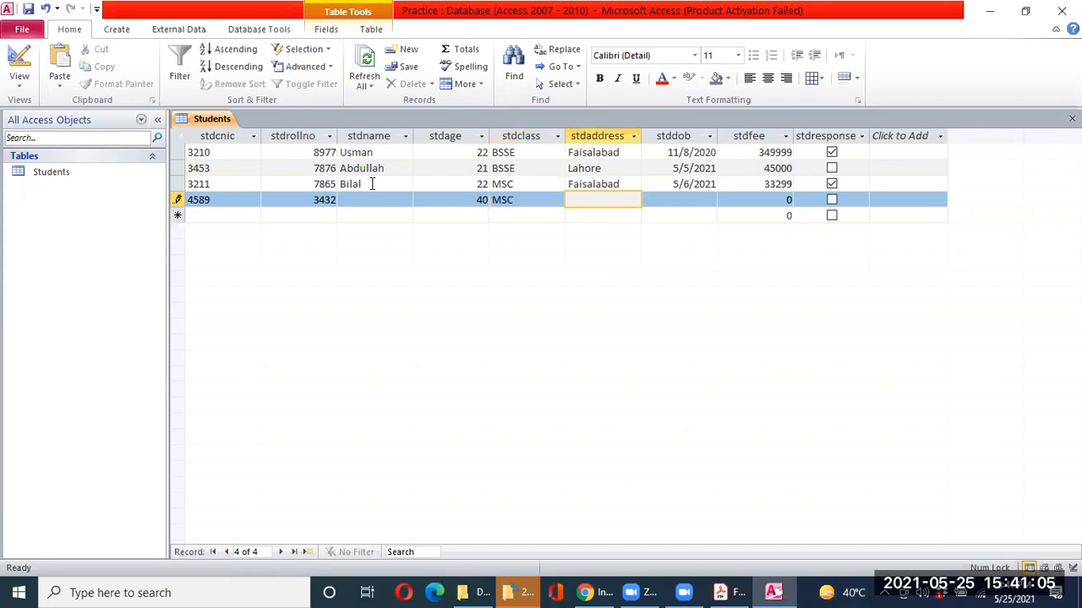
text(Khi)
key(Tab)
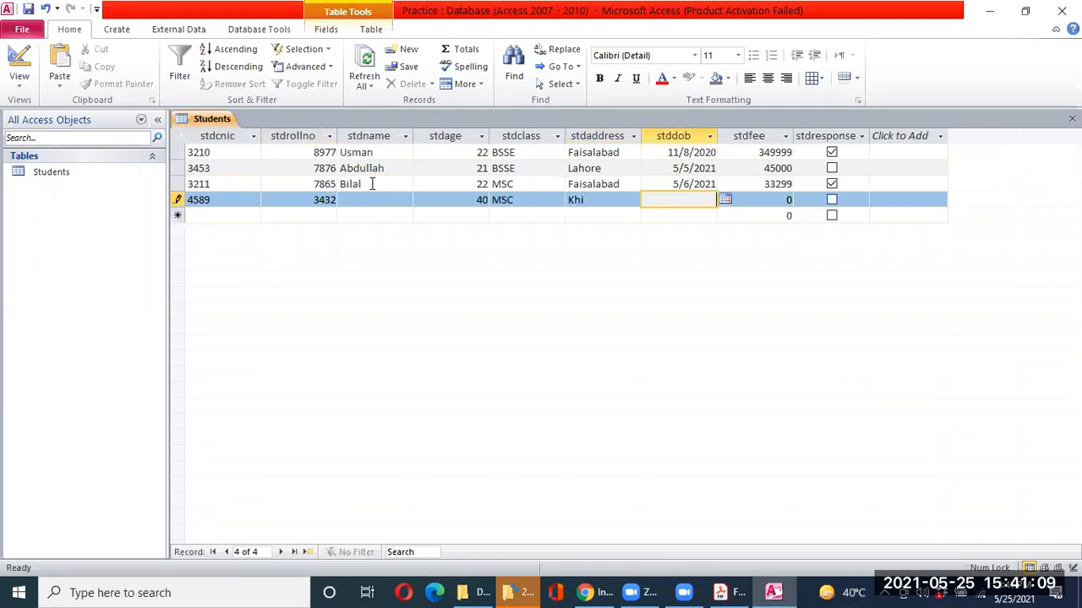
click(725, 201)
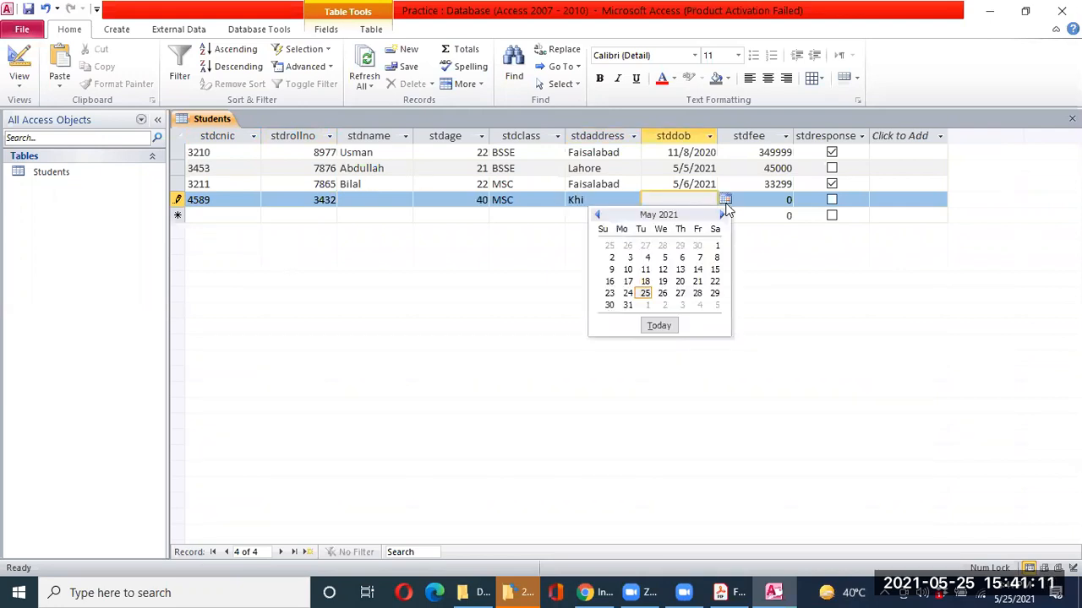
click(677, 258)
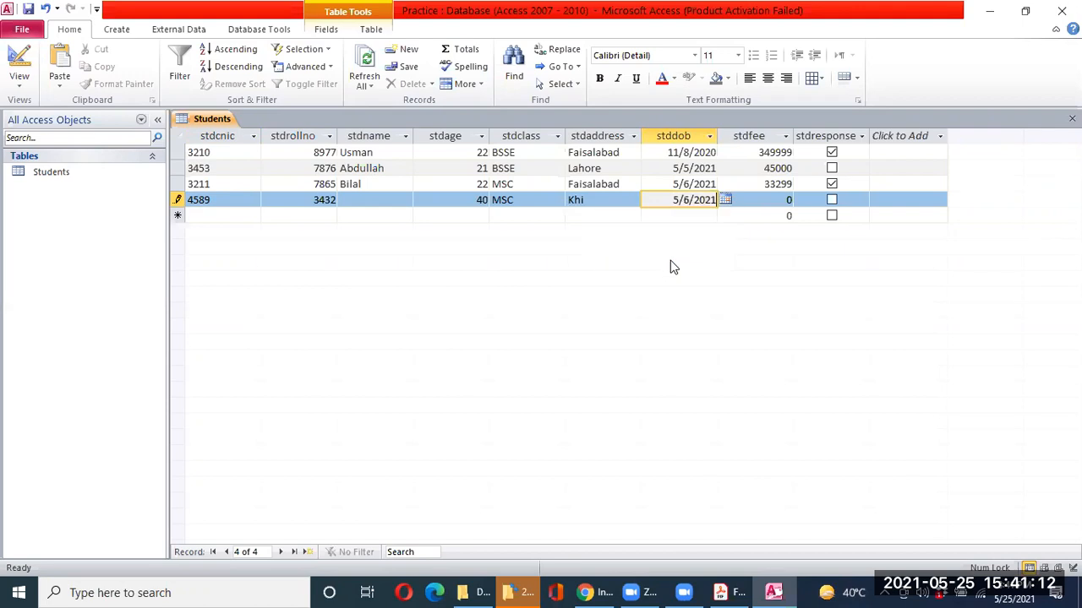
Set the fourth record's stdfee to 78666 and try to save it with stdname blank to test the required setting
click(791, 200)
text(7866)
key(Tab)
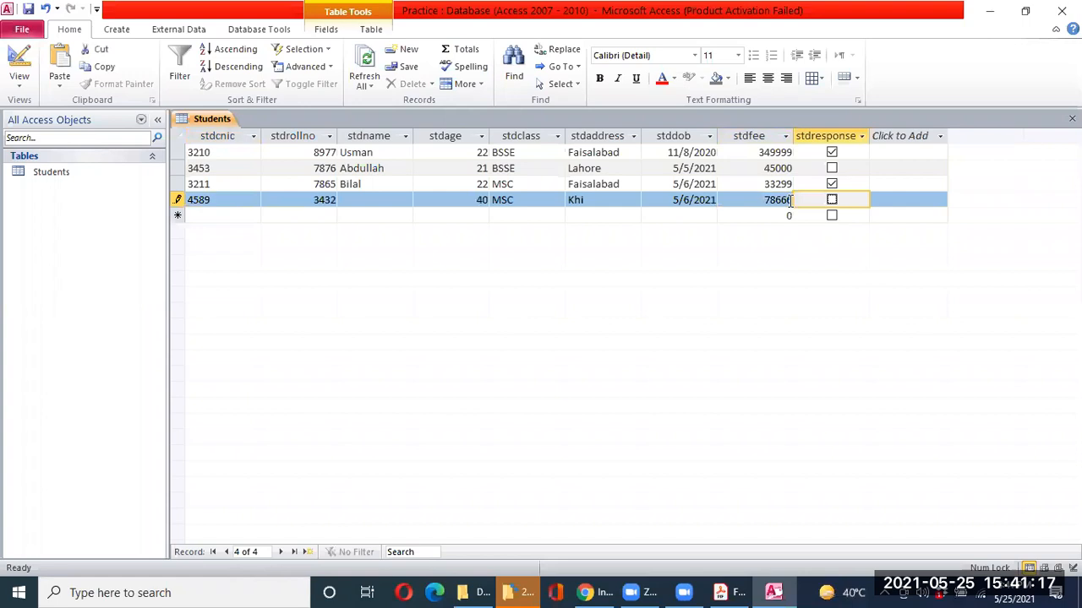
key(Tab)
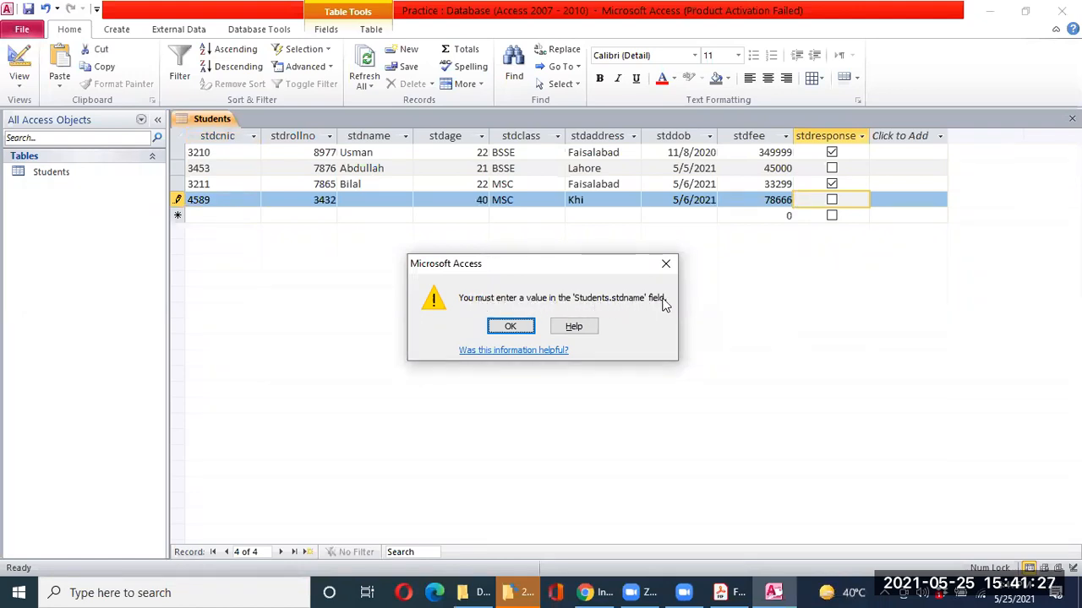
click(511, 326)
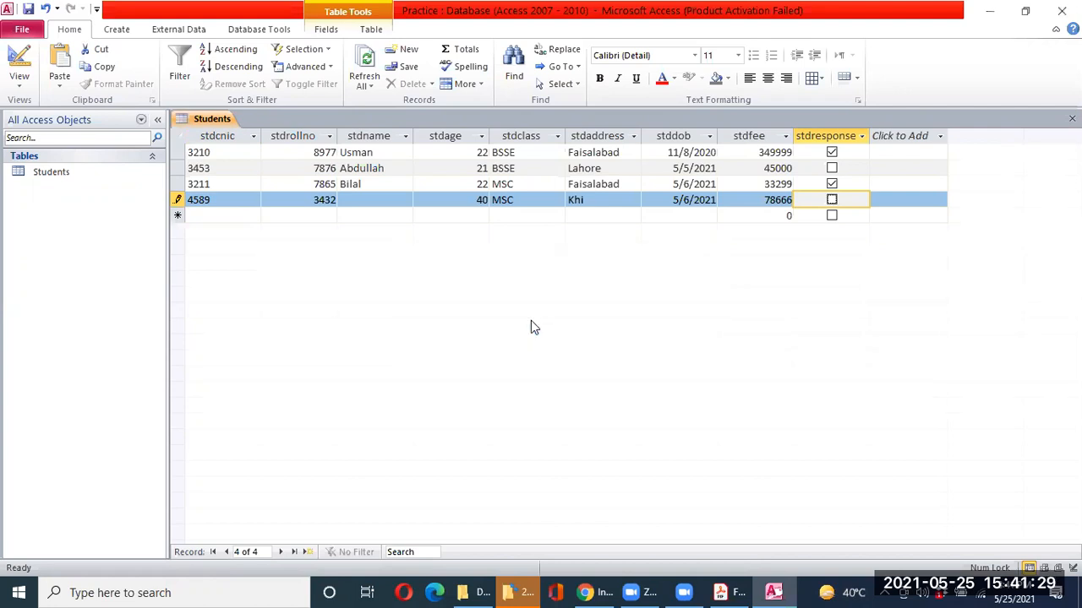
Enter the student's name in the fourth record's blank stdname field and save the record
click(368, 200)
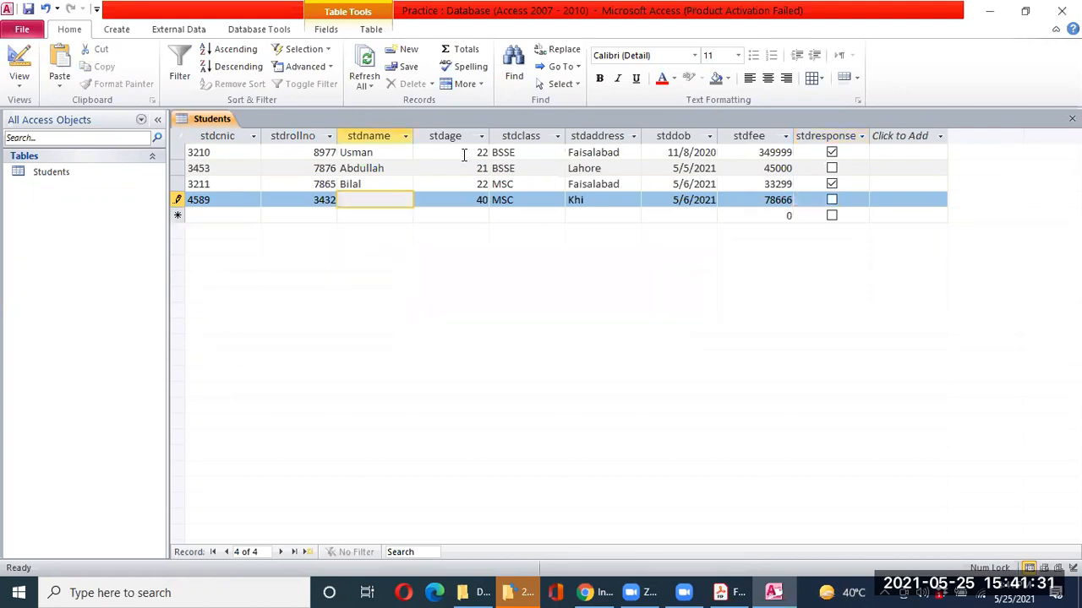
text(Hamza)
key(Tab)
key(Tab)
key(Tab)
key(Tab)
key(Tab)
key(Tab)
key(Tab)
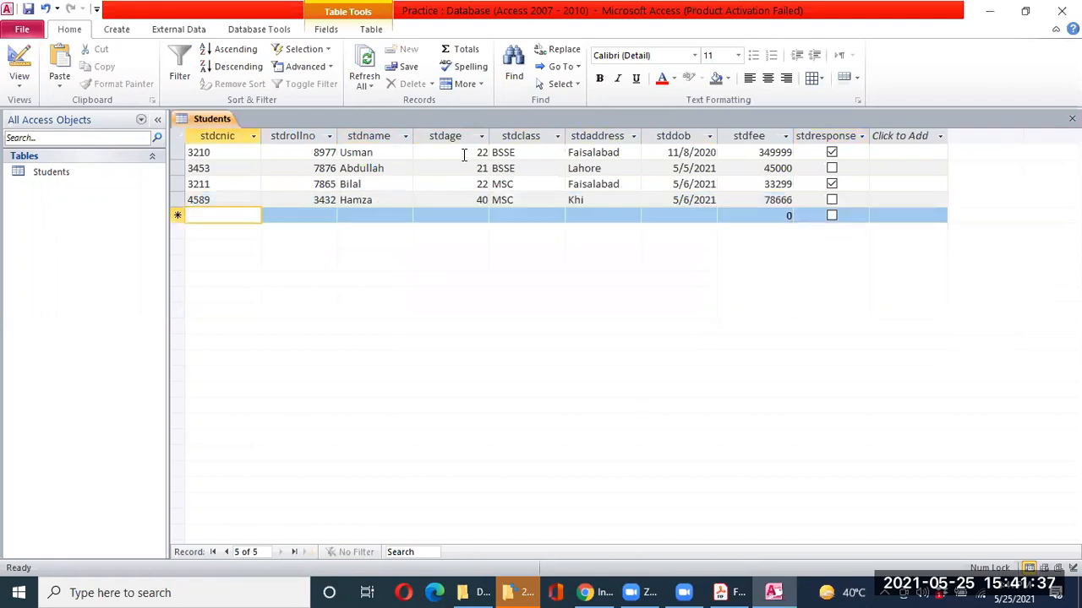
Start a fifth record with the student's CNIC number and name, leaving stdrollno blank
text(7833)
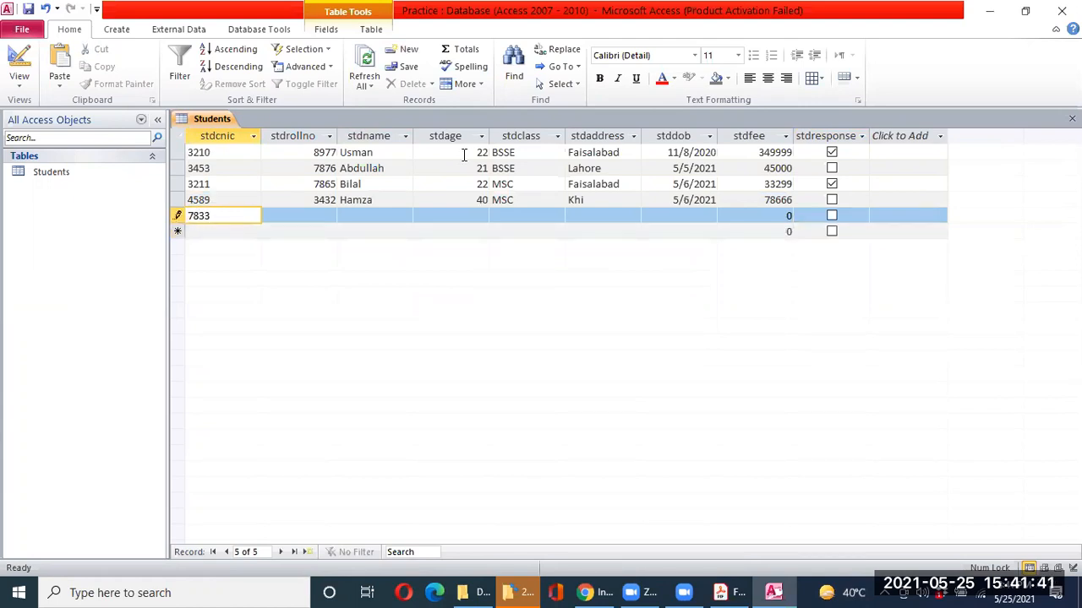
key(Tab)
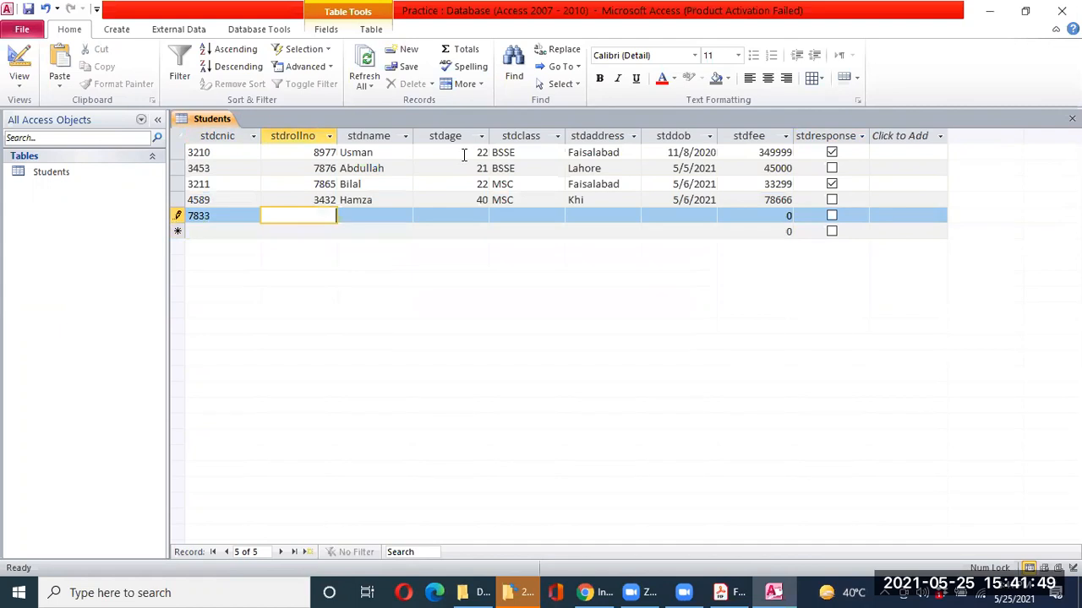
key(Tab)
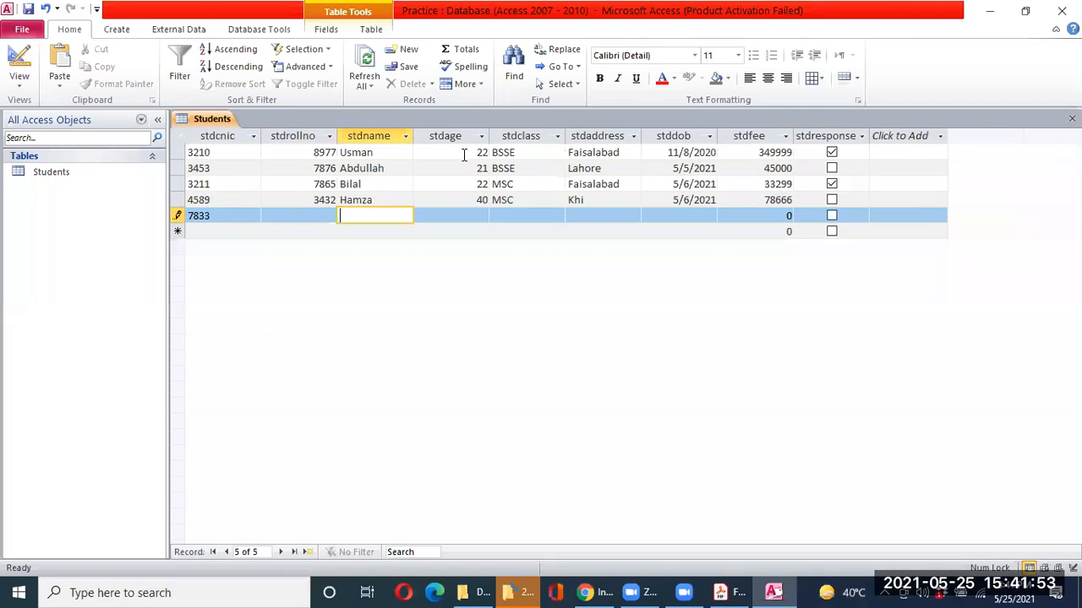
text(Ali)
key(Tab)
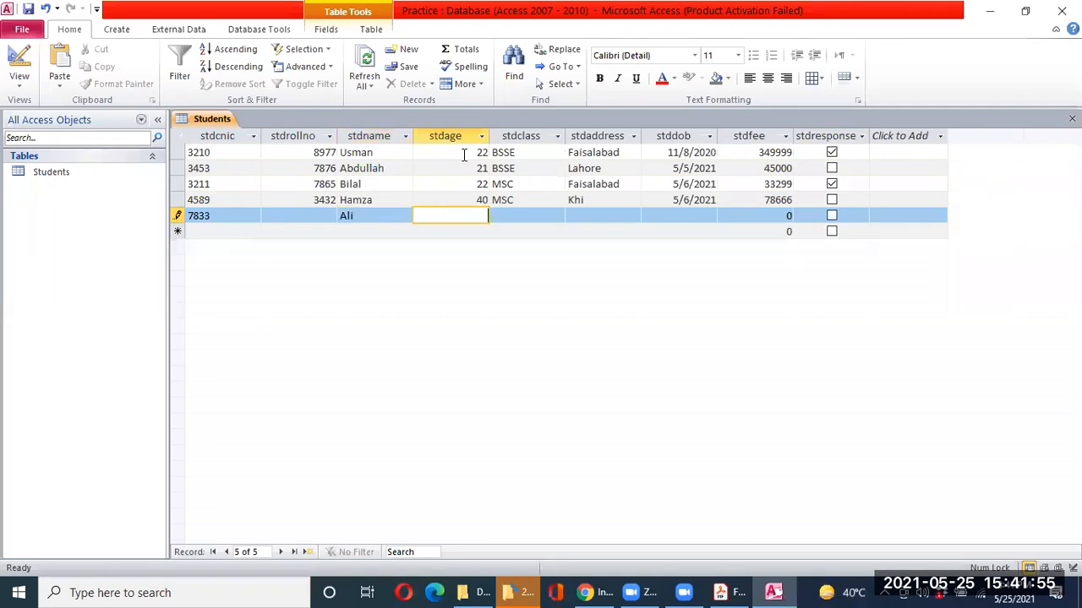
Fill in the fifth record with stdage 30, stdclass BSSE, stdaddress Lhr and the student's date of birth
text(30)
key(Tab)
text(b)
key(Tab)
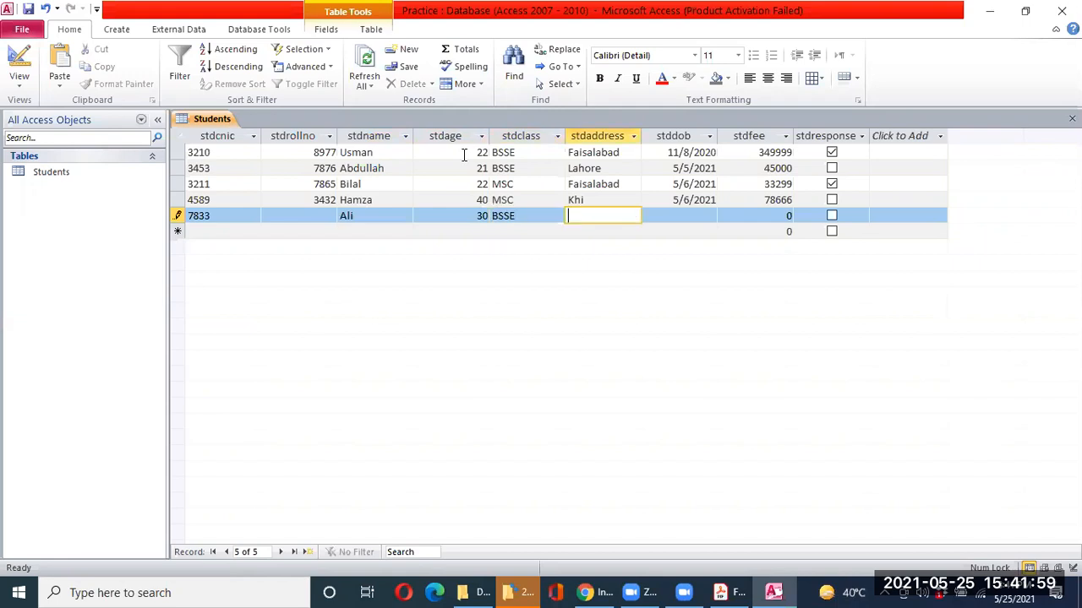
text(Lhr)
key(Tab)
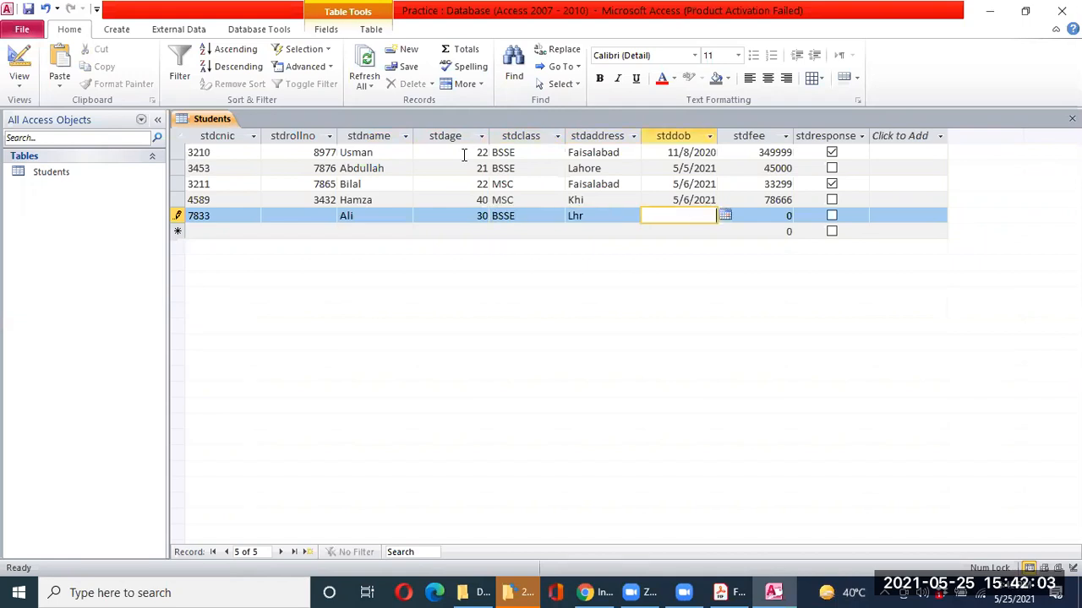
click(725, 217)
click(640, 271)
Set the fifth record's stdfee to 343432, tick stdresponse, and save the record with its stdrollno left blank
double_click(771, 218)
text(345432)
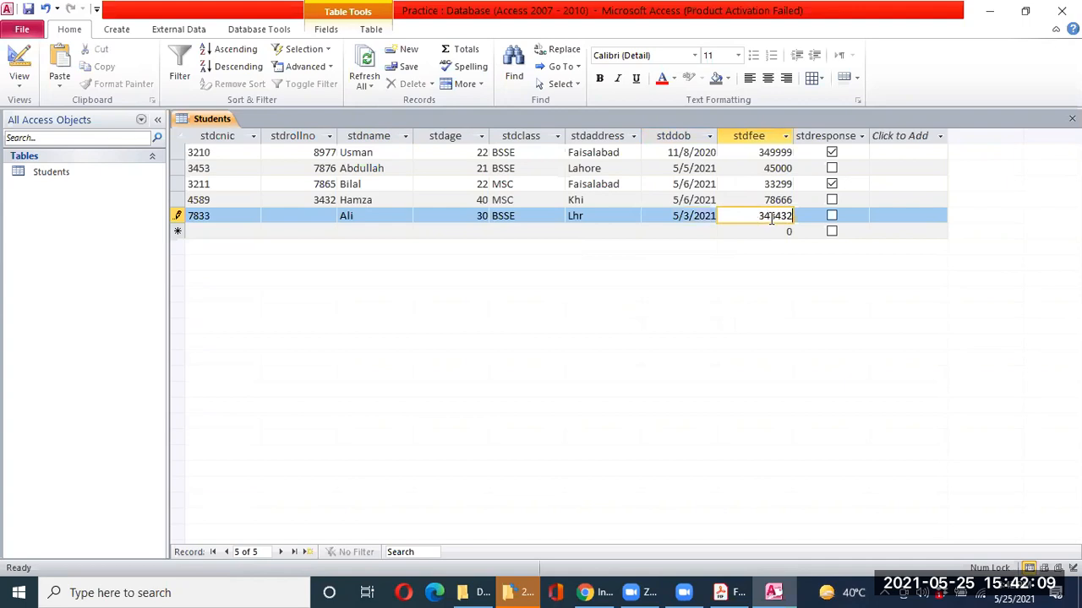
key(Tab)
key(space)
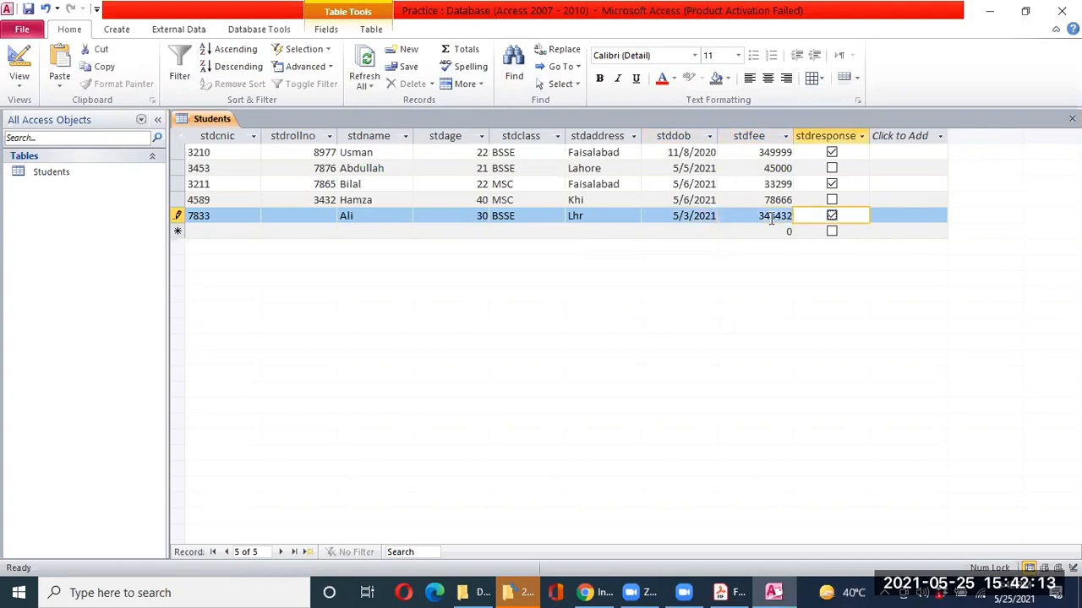
key(Tab)
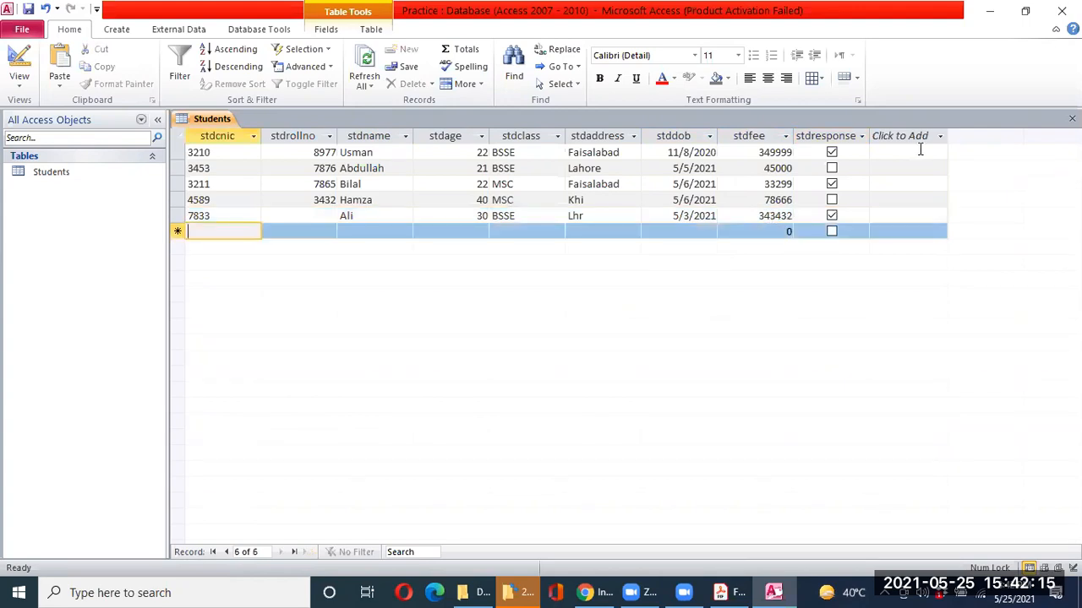
click(312, 216)
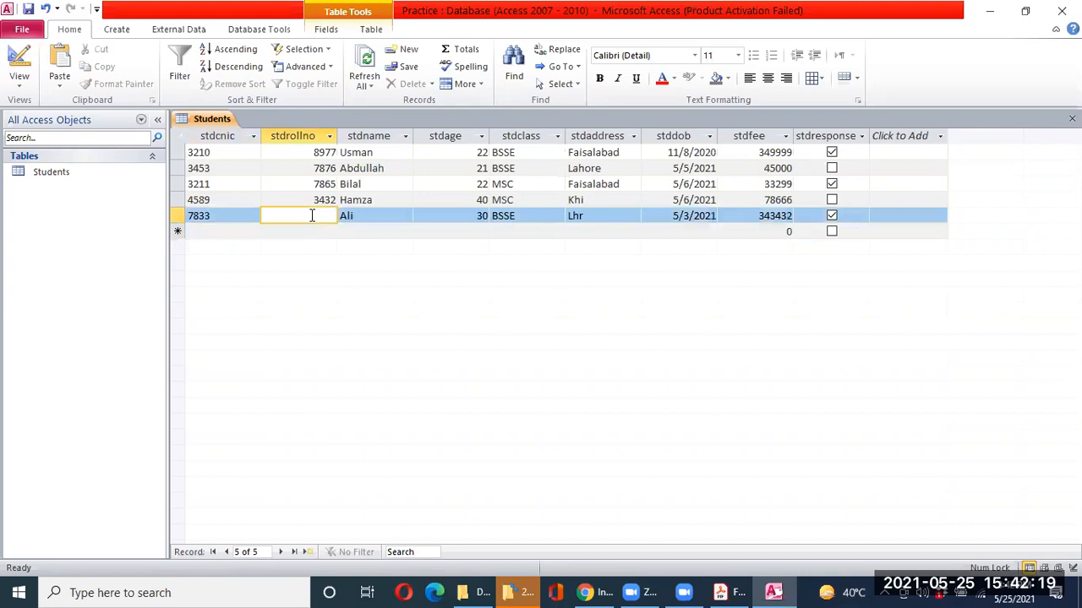